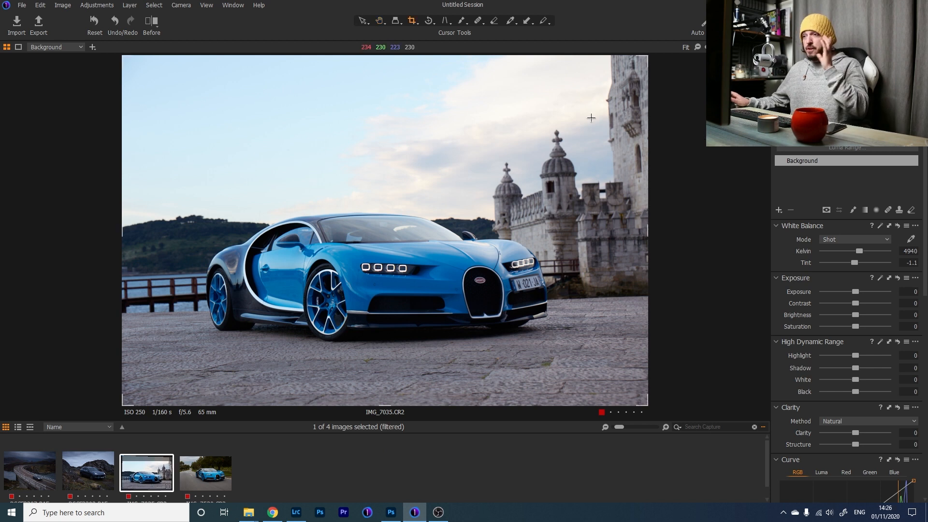
Step: Crop the car photo to a 16x9 ratio at full width, about 17.84 by 10.04 in, trimming the upper sky
left_click(412, 20)
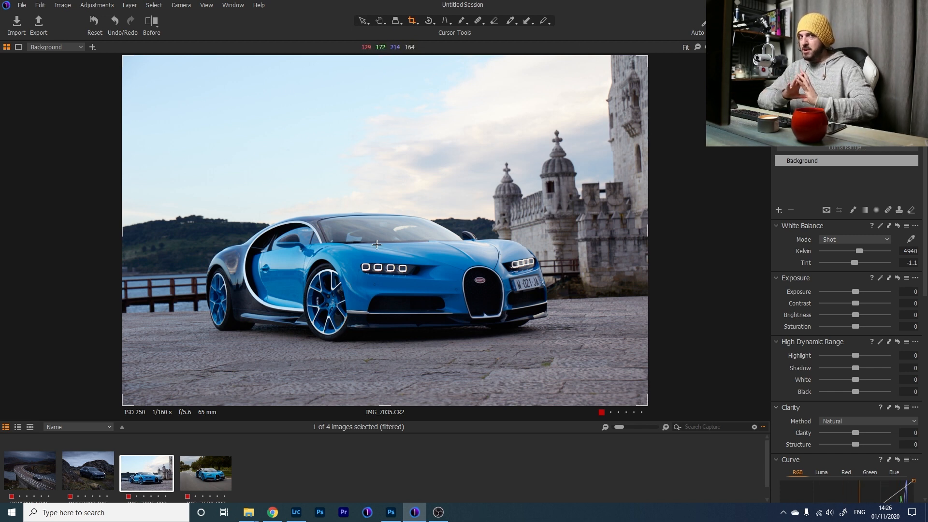
left_click(414, 23)
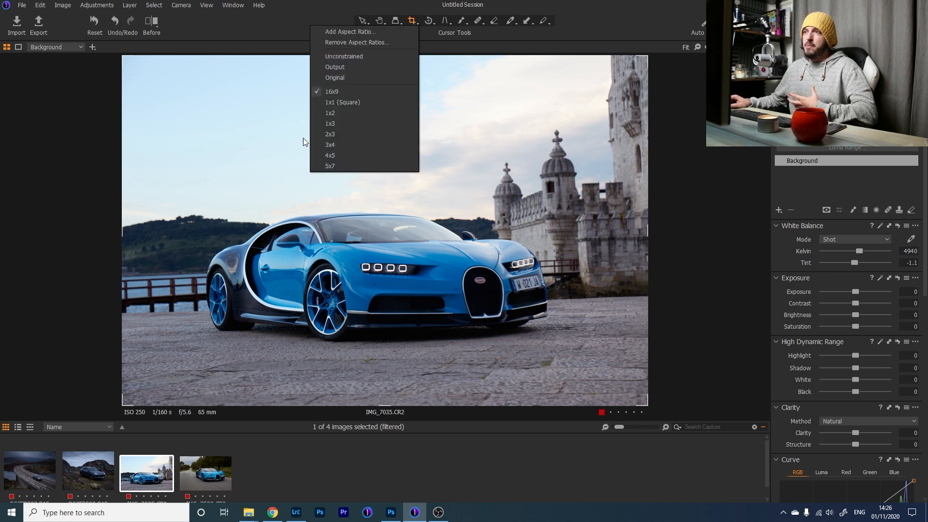
left_click(338, 93)
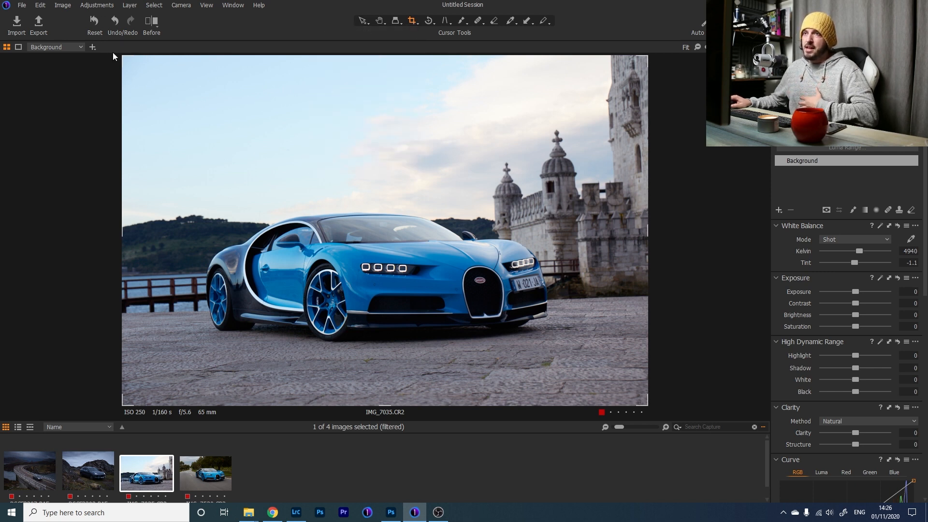
left_click_drag(122, 61, 120, 68)
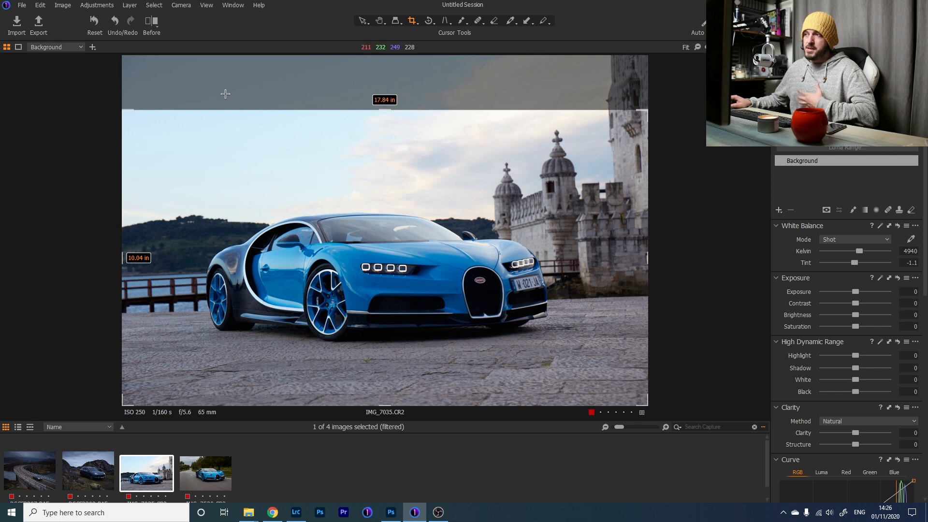
Step: Rotate the car photo to an angle of 2.11 and view the cropped result
left_click(430, 24)
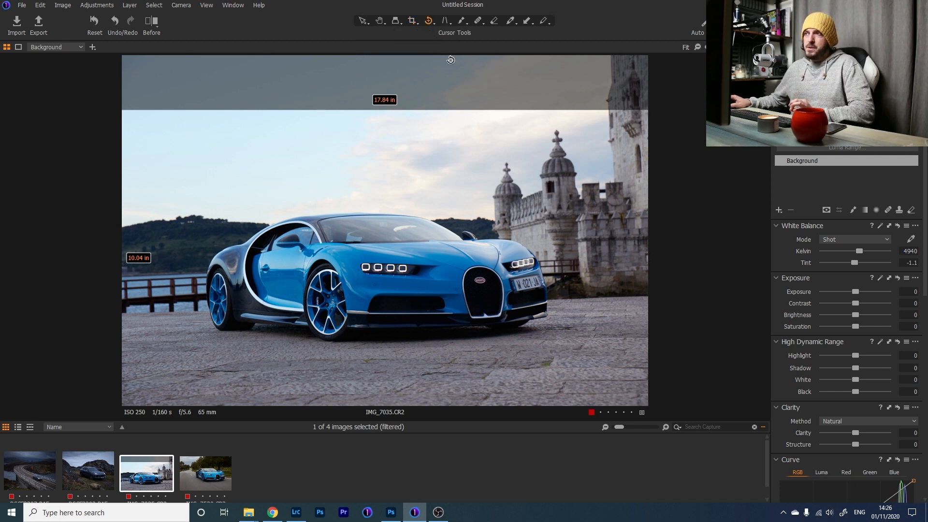
right_click(528, 182)
left_click_drag(529, 183, 531, 182)
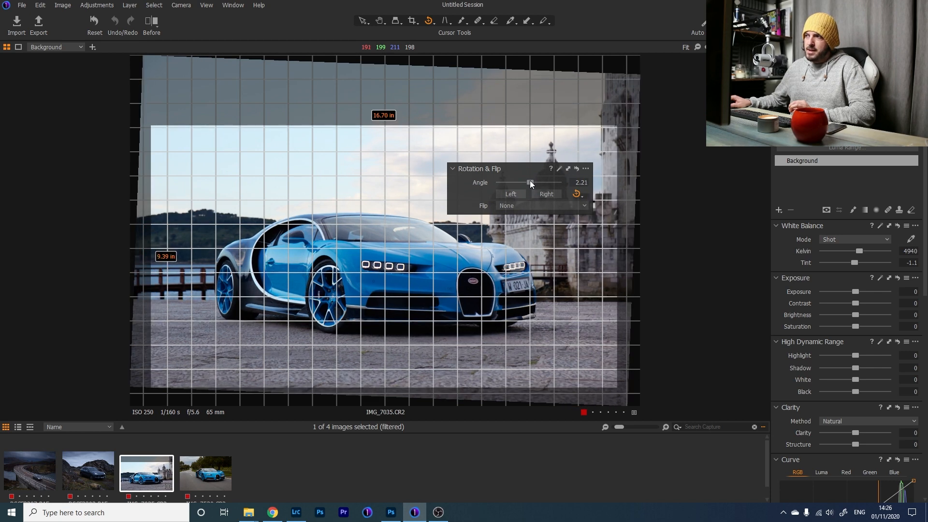
left_click(582, 183)
type("2.11")
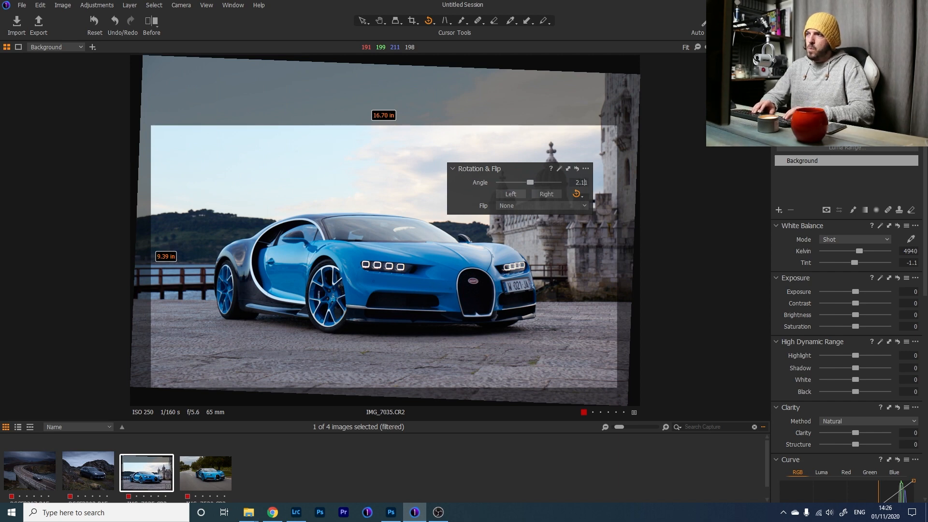
key("Return")
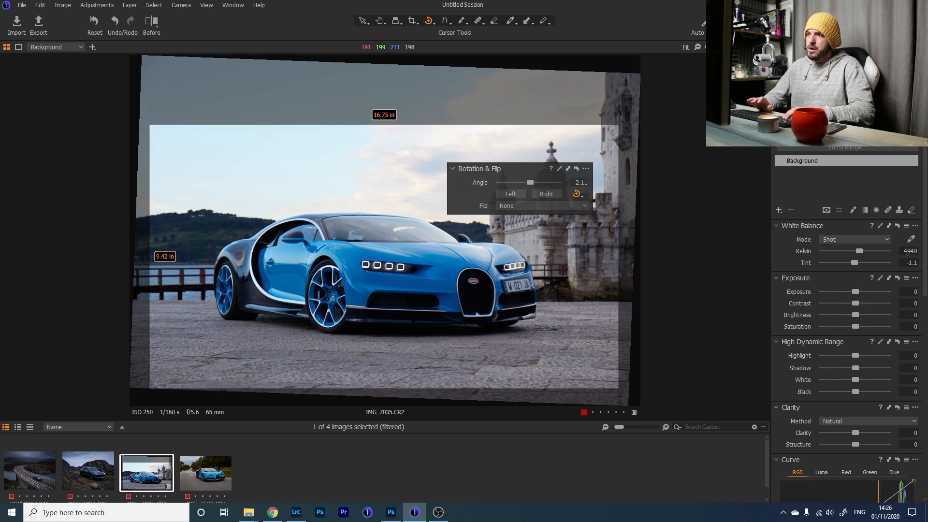
left_click(365, 22)
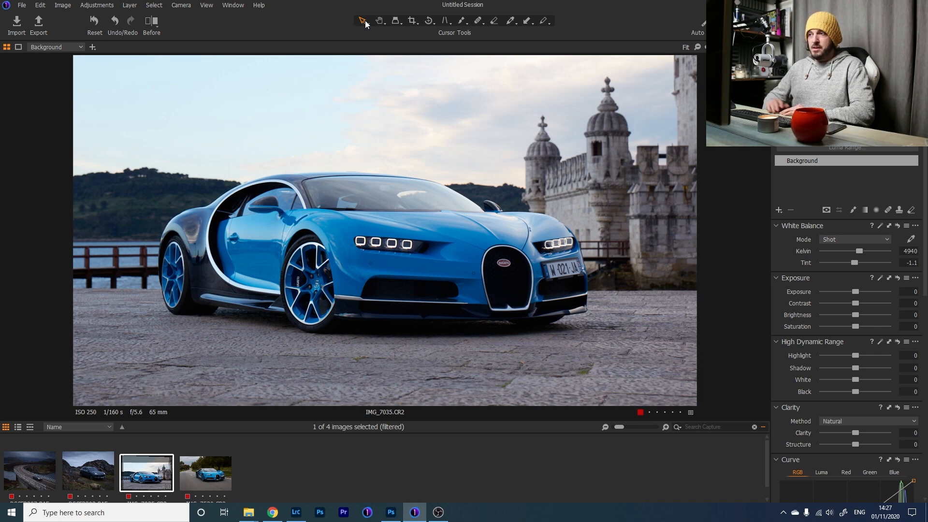
Step: Shift the 16x9 crop frame slightly up and to the left to reframe the car
left_click(411, 22)
left_click_drag(404, 181, 400, 175)
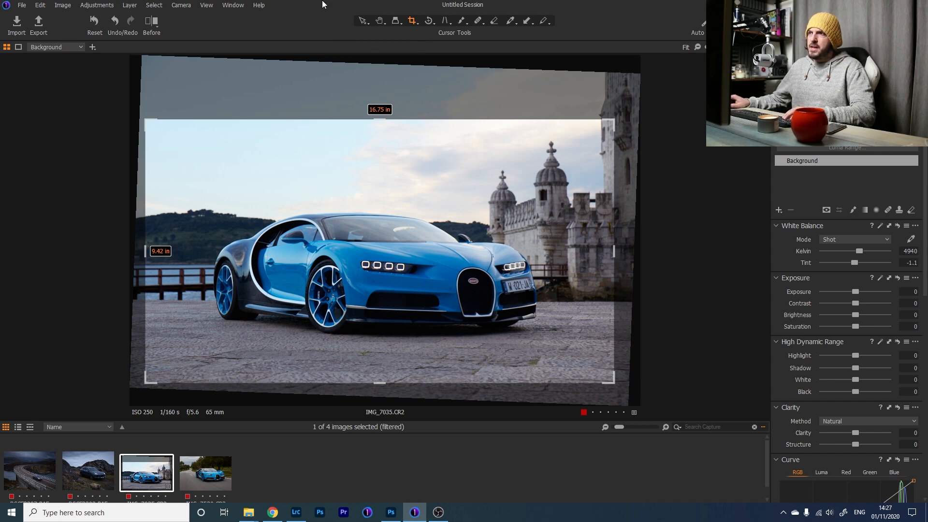
left_click(362, 20)
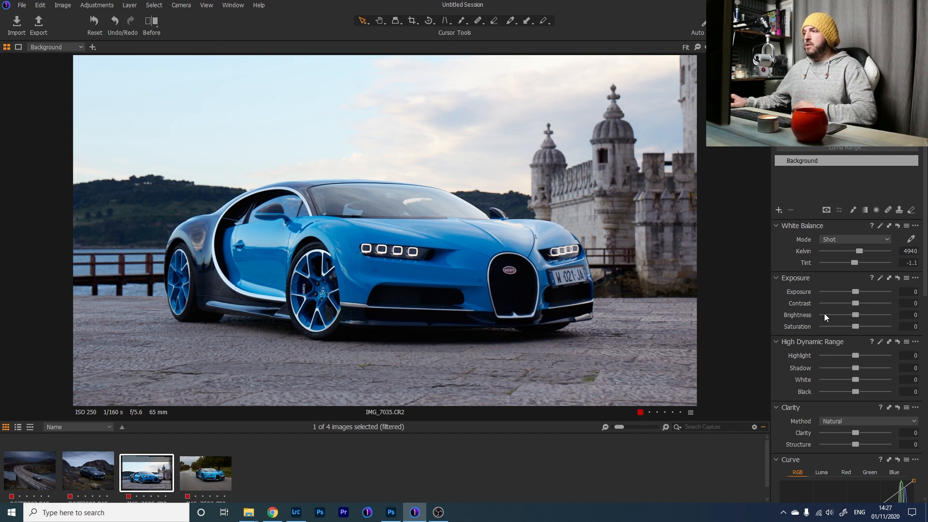
Step: Set the High Dynamic Range Highlight to -47 and Shadow to 19
left_click_drag(855, 358, 800, 367)
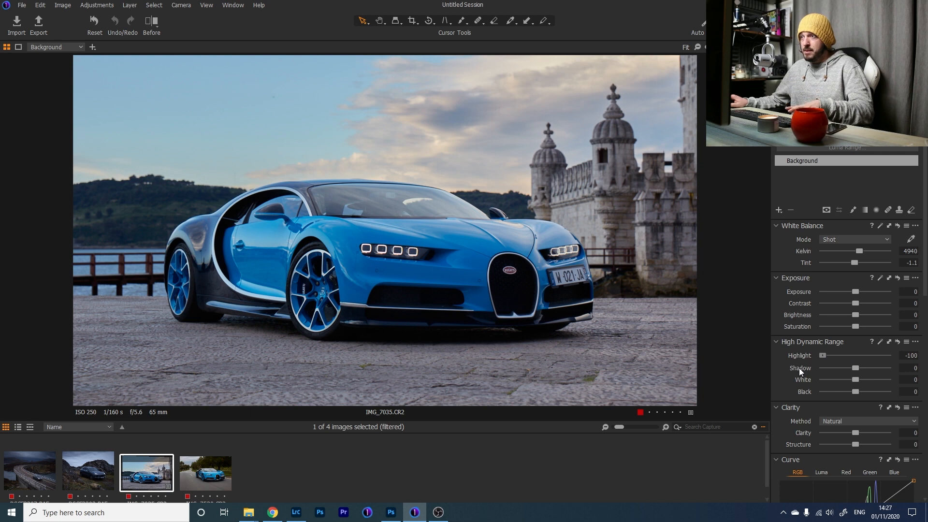
left_click_drag(799, 367, 841, 361)
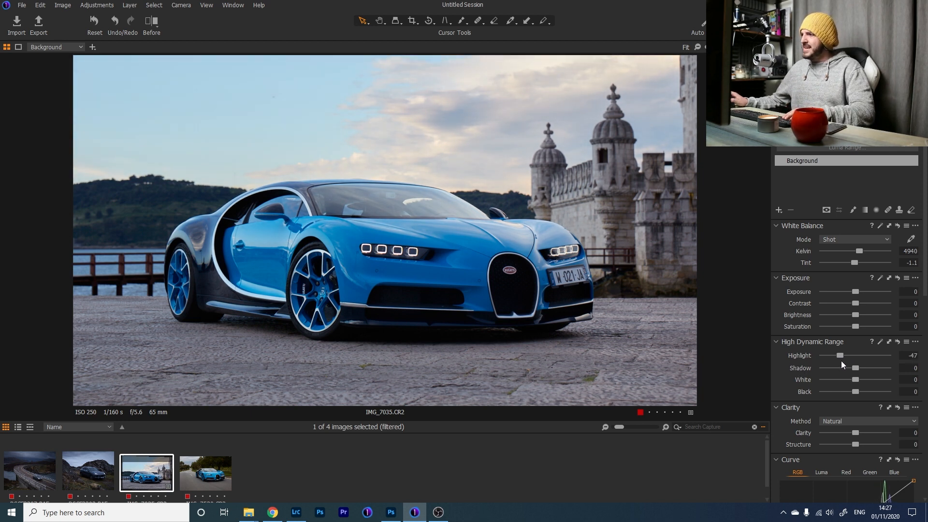
left_click_drag(856, 368, 865, 369)
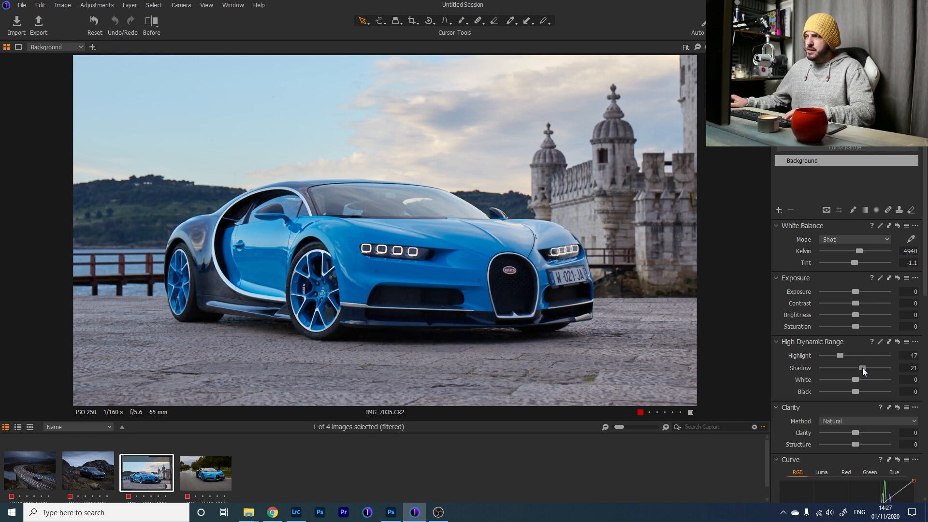
left_click_drag(862, 368, 861, 368)
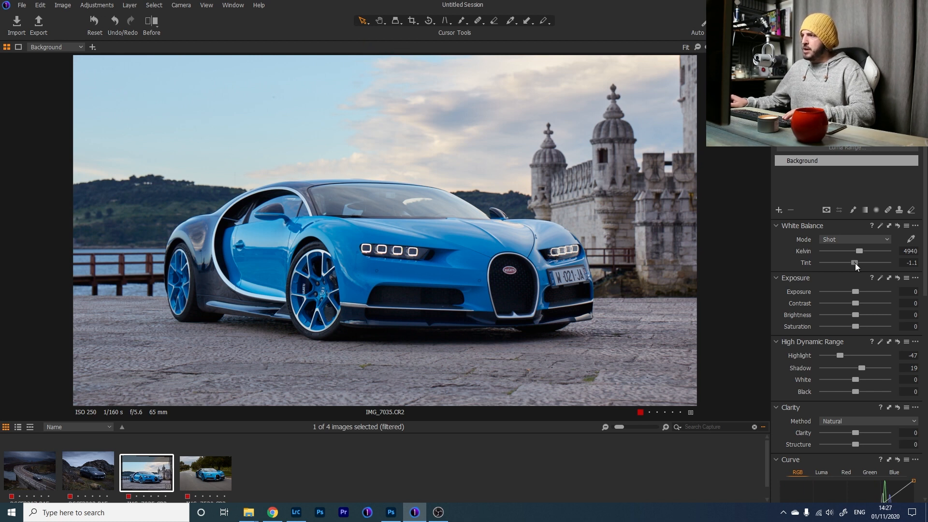
Step: Adjust the white balance to a Tint of -4 and a Kelvin value of 5325
left_click_drag(855, 263, 854, 263)
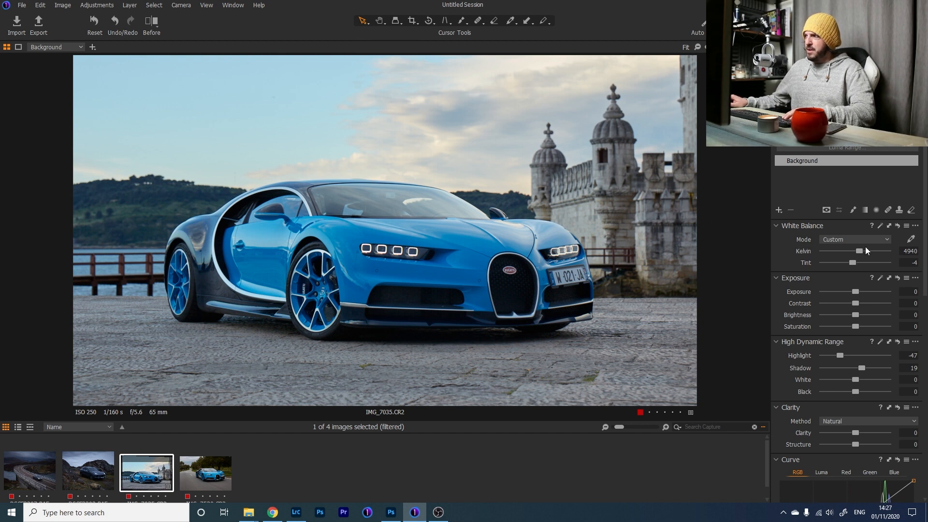
left_click_drag(859, 252, 862, 251)
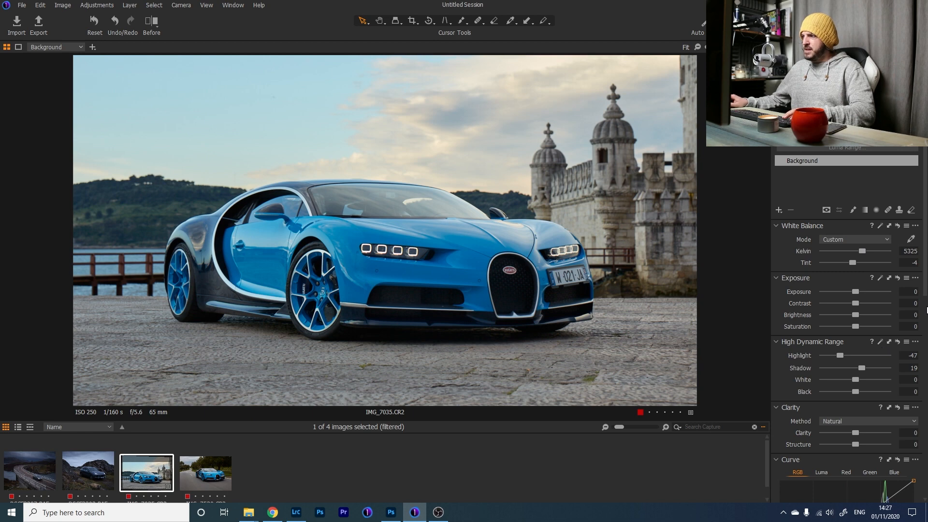
left_click_drag(925, 293, 925, 299)
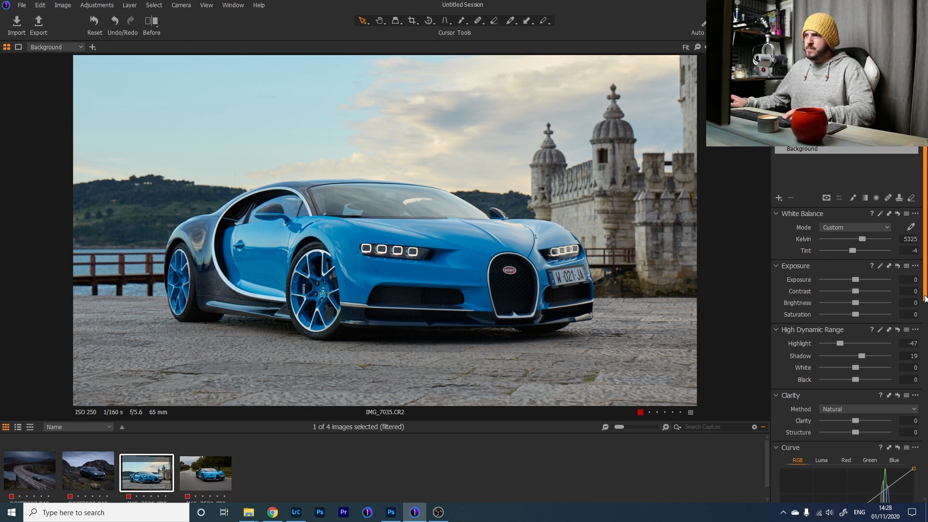
Step: Compare the edited photo with the original in a split before/after view across the whole image
left_click(155, 21)
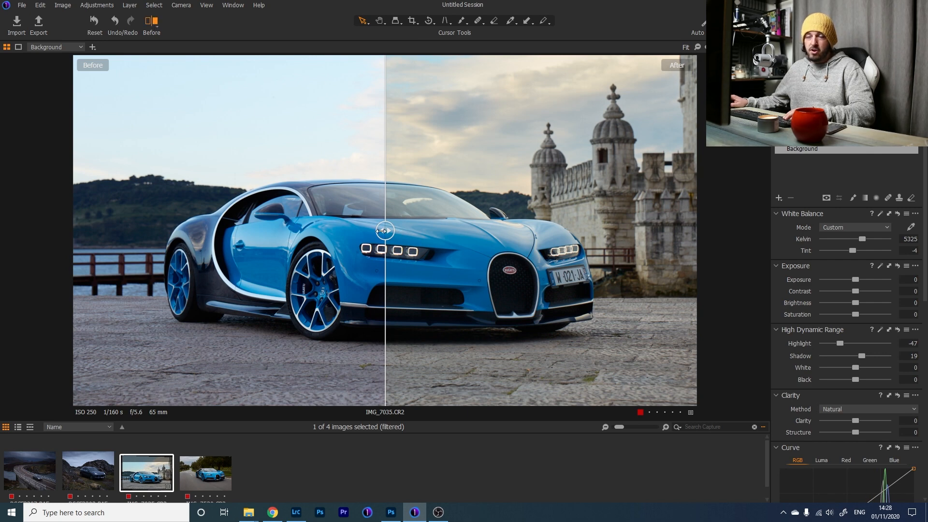
left_click_drag(384, 231, 1, 322)
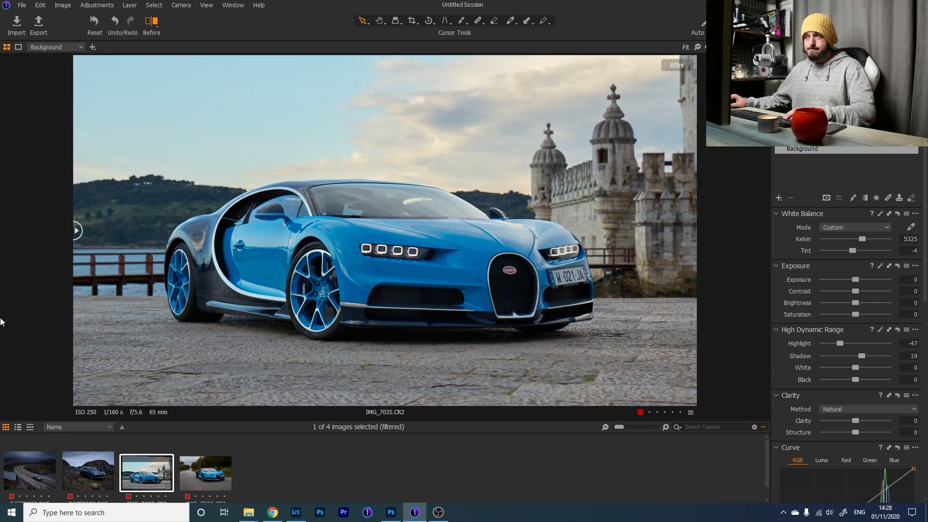
left_click(148, 22)
Step: Set the white balance Tint to -1.1
left_click_drag(854, 251, 856, 251)
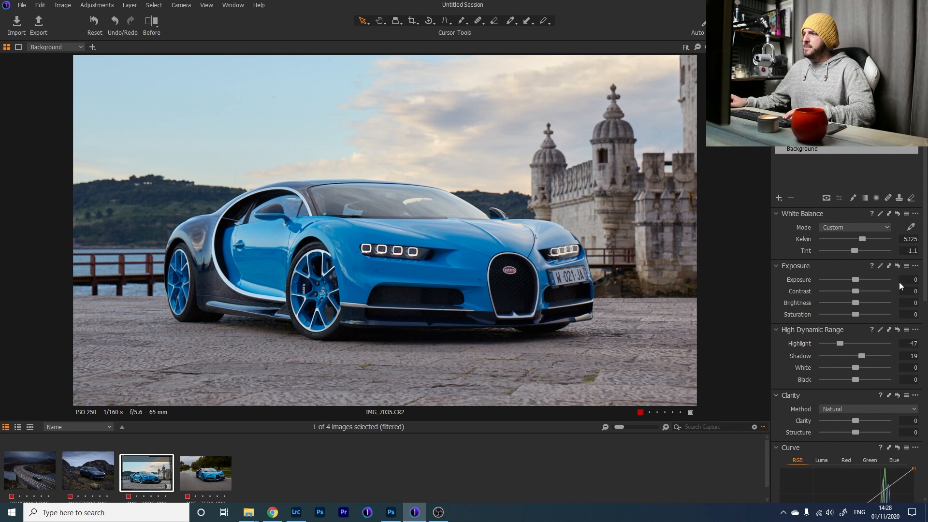
scroll(922, 241, "down", 4)
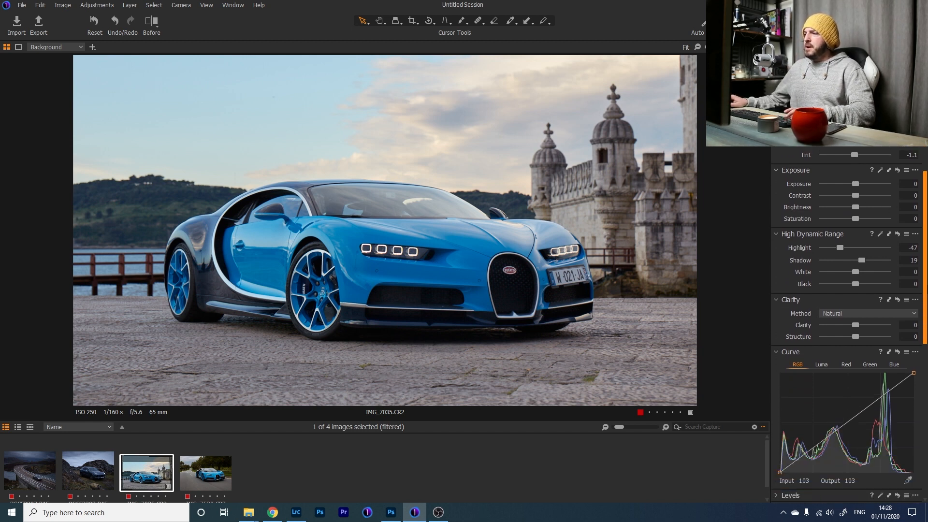
scroll(846, 290, "up", 4)
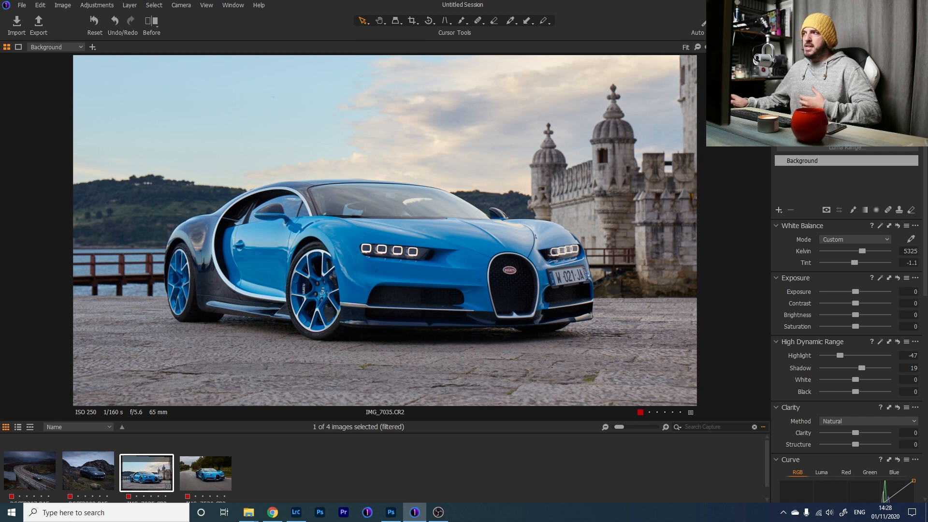
Step: Browse the user style packs and preview the Latitude - Deep Forest styles on the car photo
left_click(871, 47)
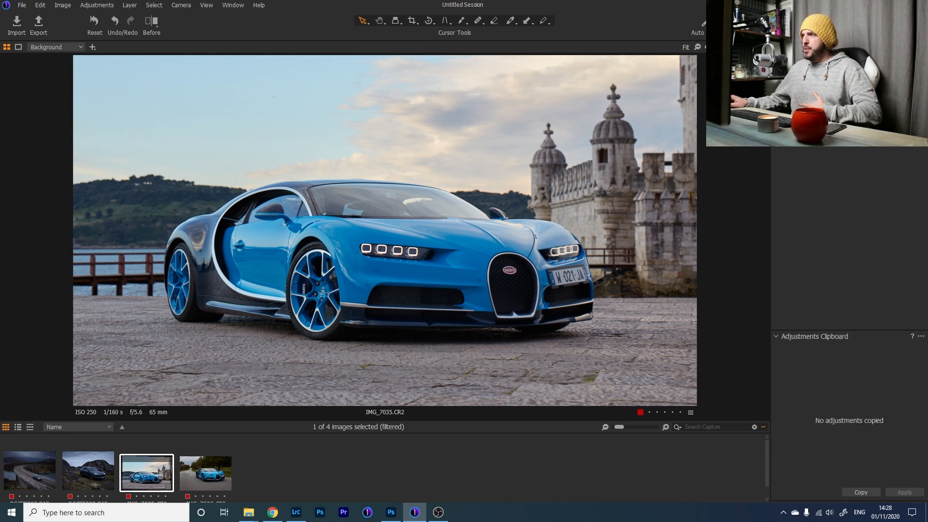
left_click(778, 75)
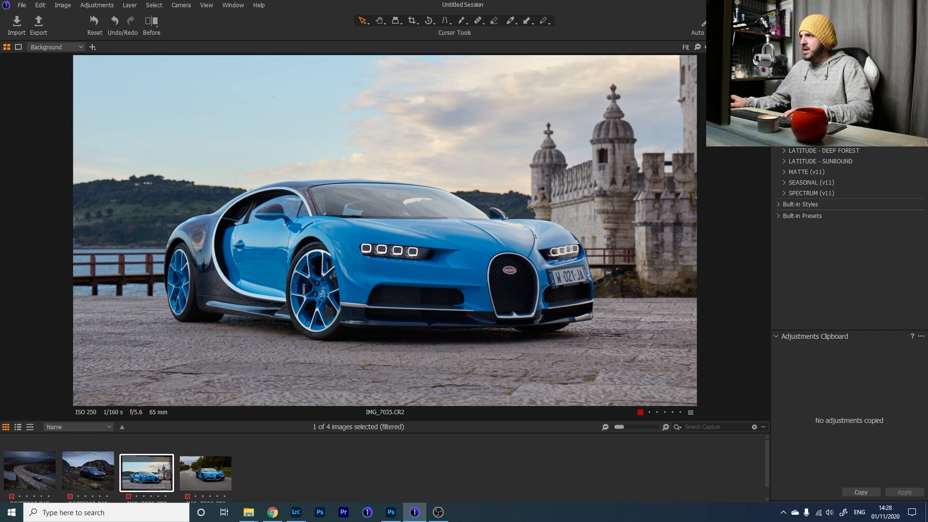
left_click(785, 129)
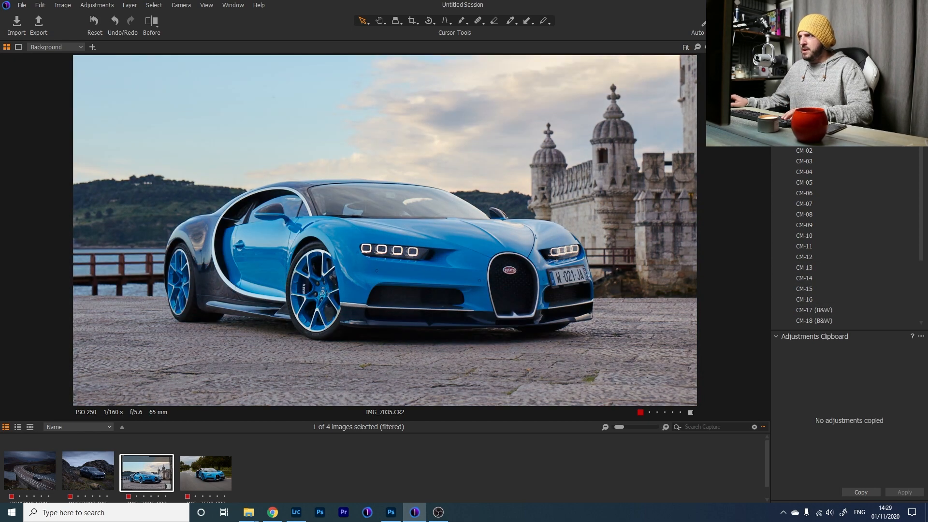
left_click(784, 129)
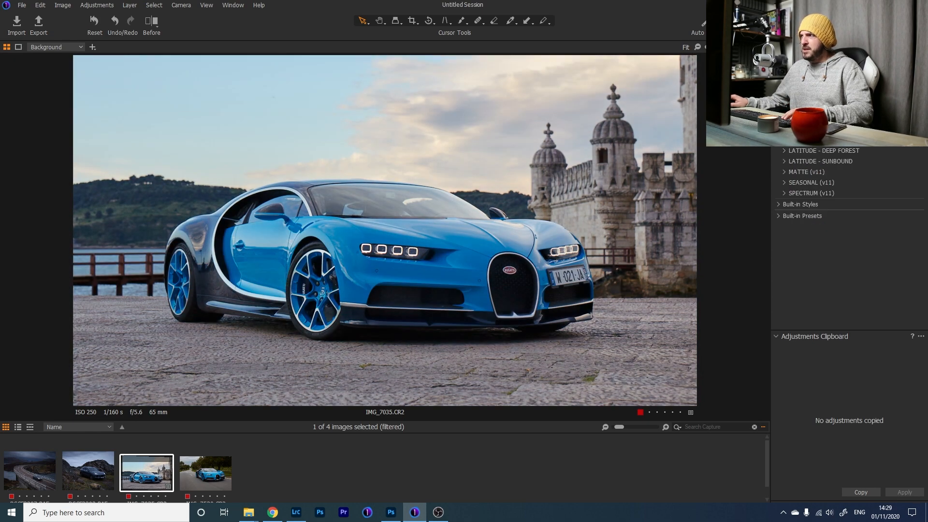
left_click(784, 151)
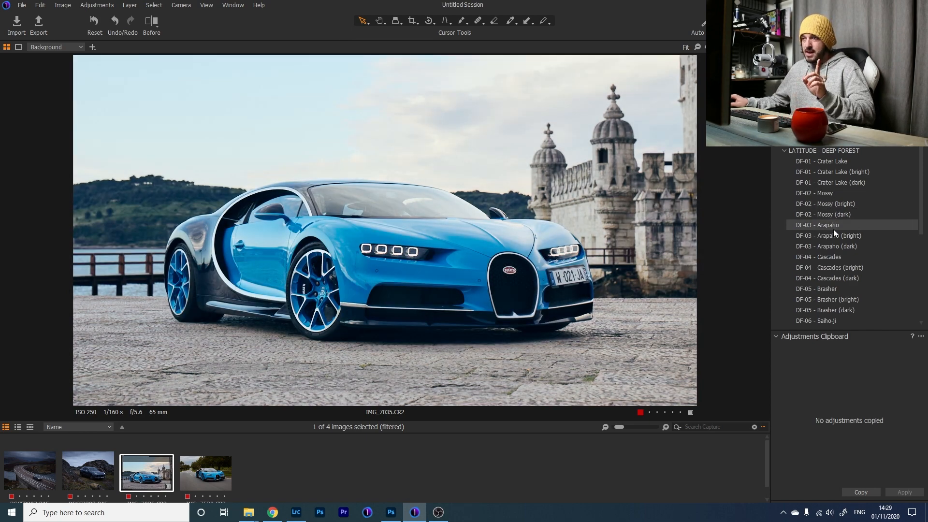
scroll(846, 310, "down", 3)
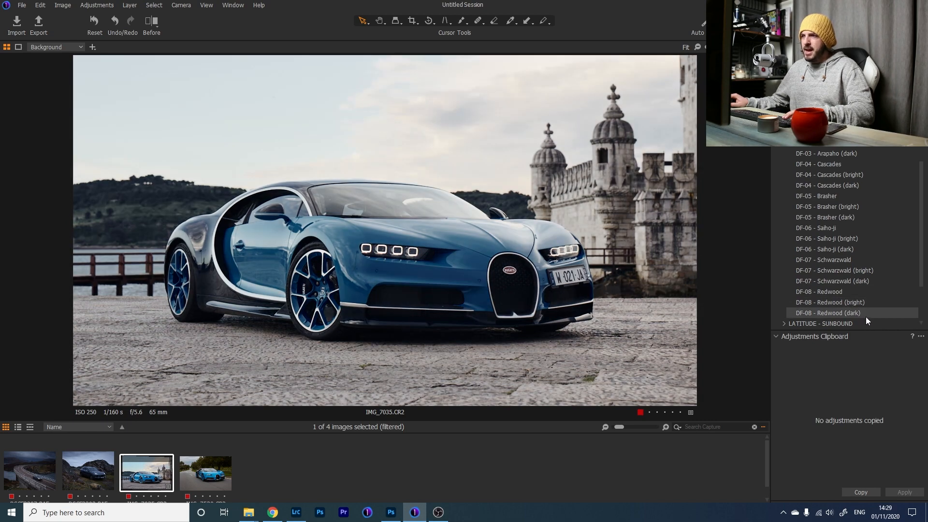
scroll(866, 318, "down", 2)
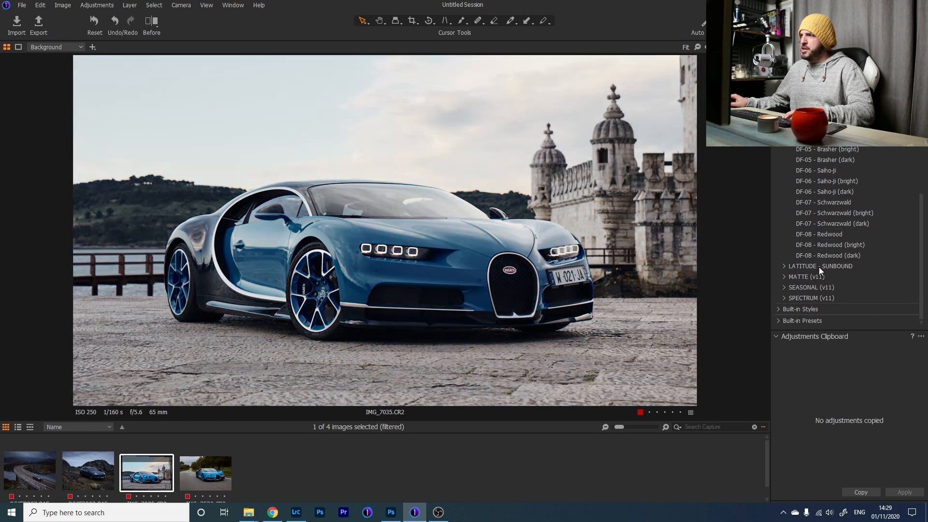
Step: Apply the SB-03 - Petra style from the Latitude - Sunbound pack to the Background layer and compare it with the original
left_click(818, 267)
scroll(868, 238, "down", 5)
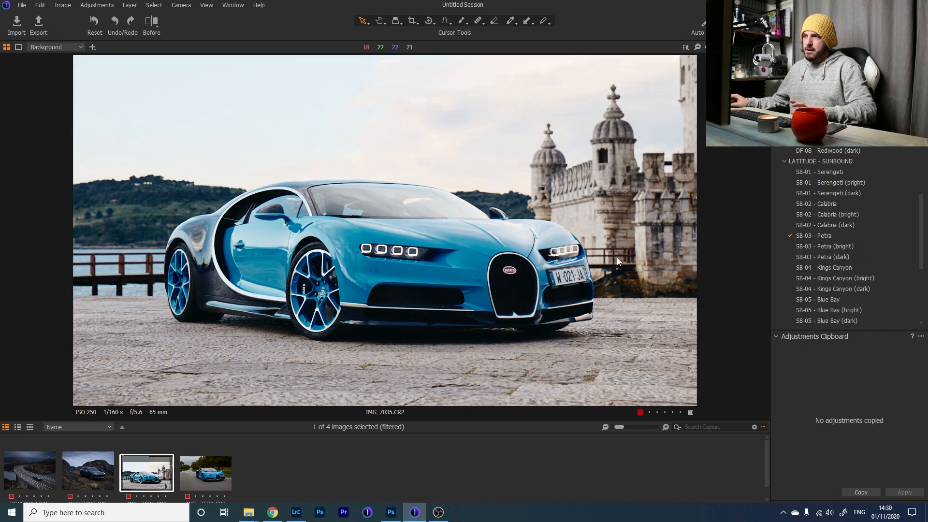
key("y")
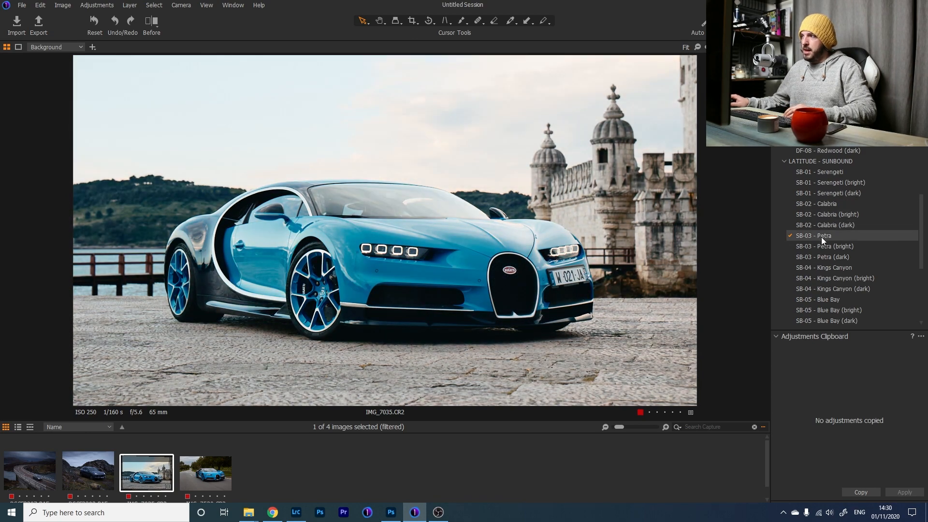
Step: Apply the SB-03 - Petra style to the photo as a new layer
right_click(822, 236)
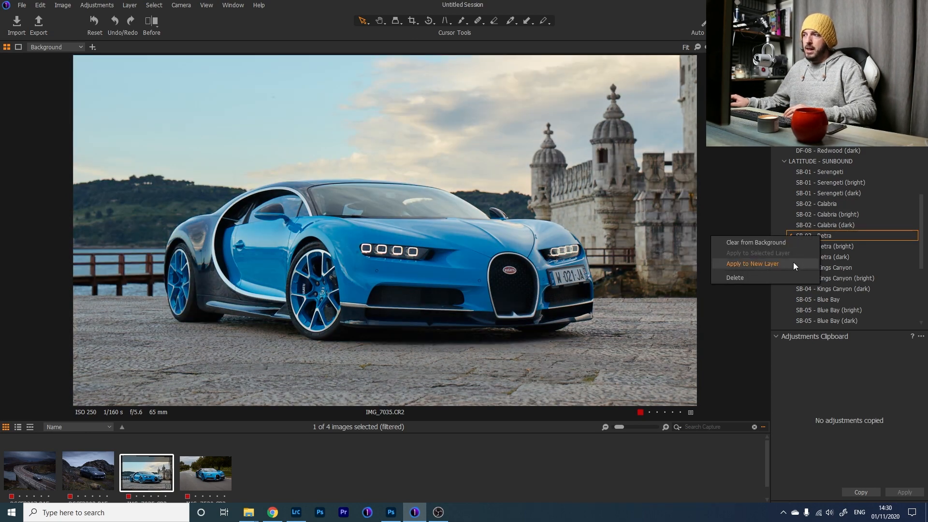
left_click(793, 263)
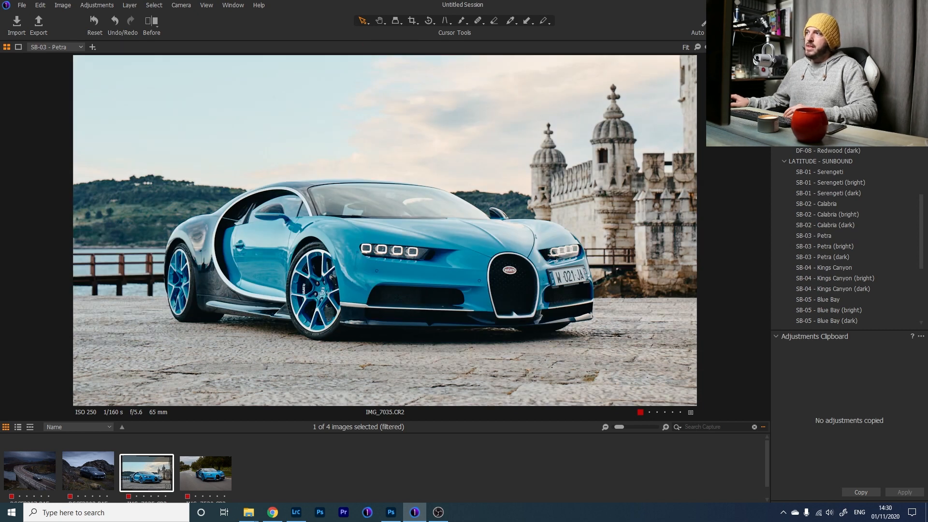
left_click(780, 48)
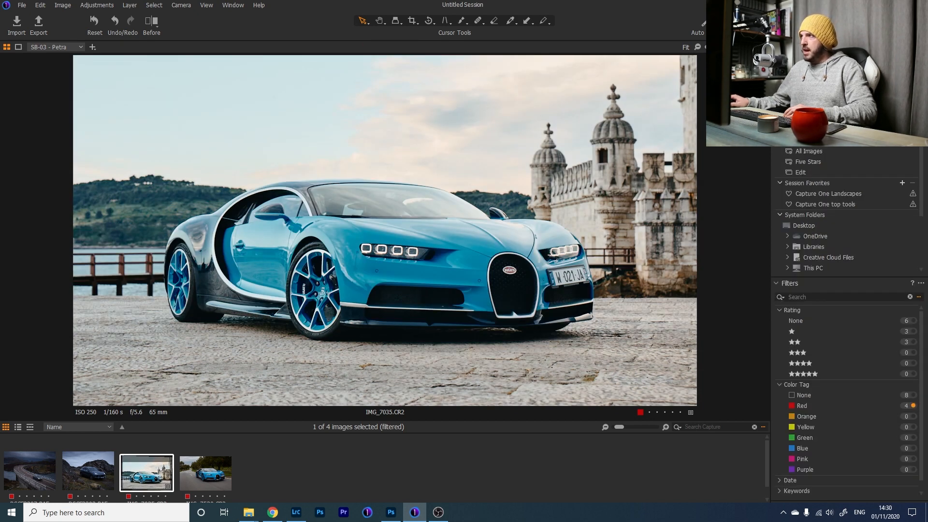
Step: Compare the photo with and without the SB-03 - Petra layer, and lower the layer's opacity to 80%
left_click(838, 48)
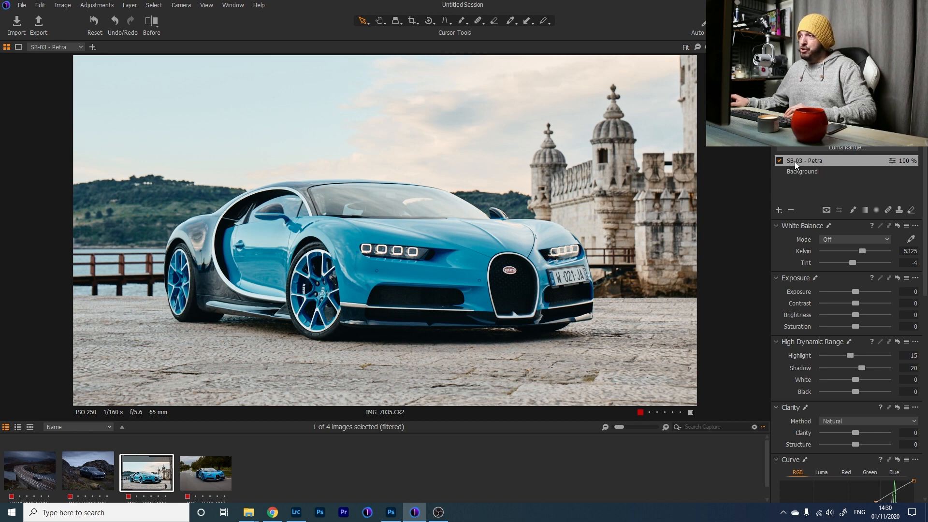
left_click(780, 160)
left_click(780, 160)
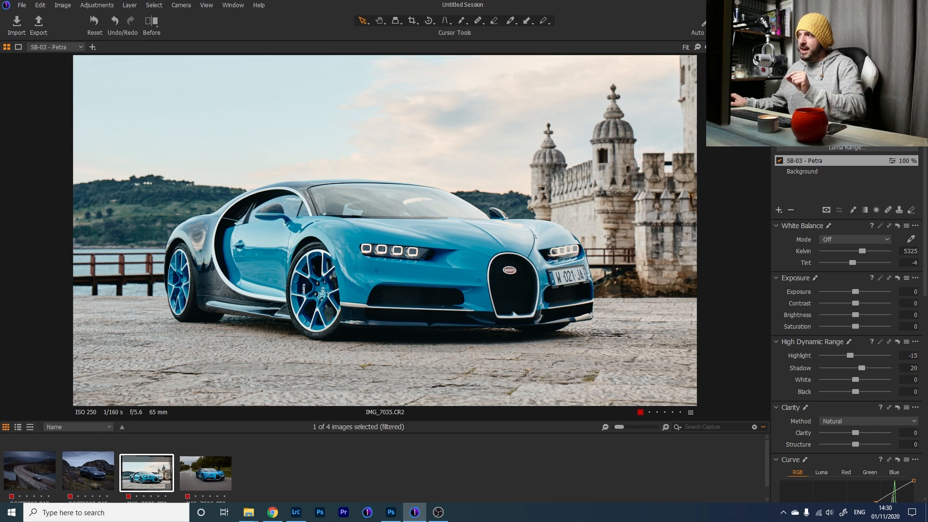
mouse_move(891, 135)
left_mouse_down()
mouse_move(876, 136)
mouse_move(892, 135)
left_mouse_up()
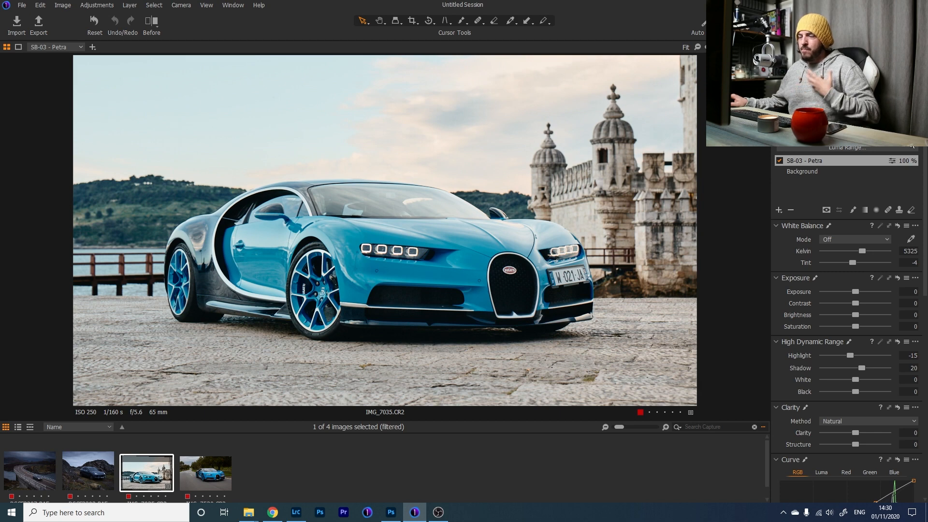
mouse_move(891, 136)
left_mouse_down()
mouse_move(832, 137)
mouse_move(803, 149)
mouse_move(876, 135)
left_mouse_up()
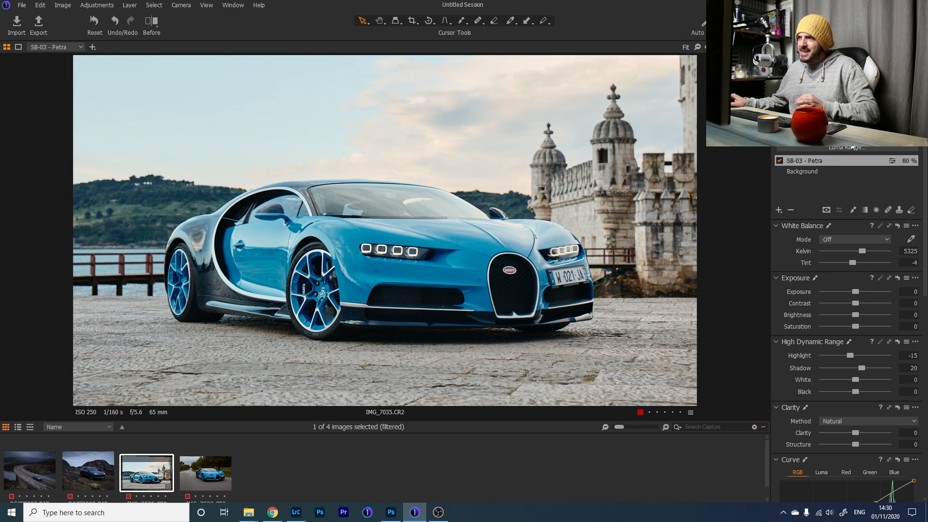
Step: Compare the photo with the SB-03 - Petra layer hidden and shown at its reduced opacity
left_click(779, 160)
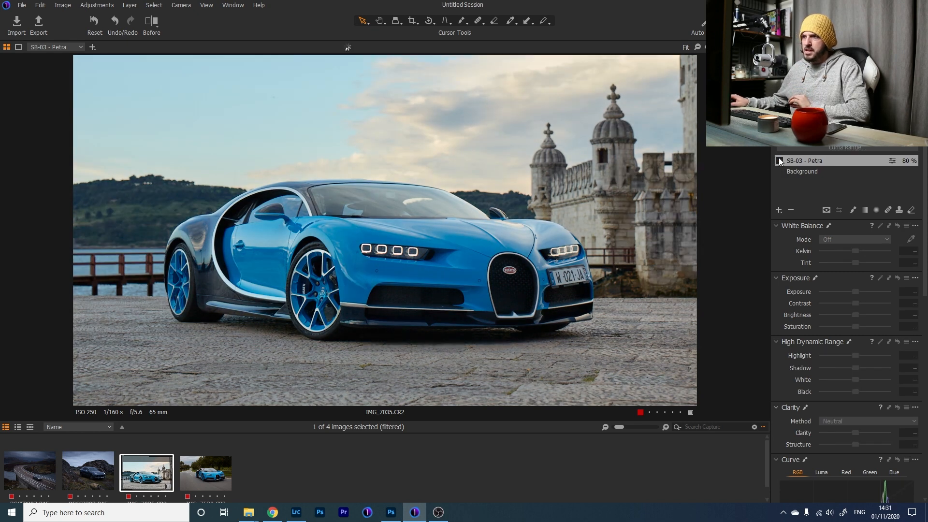
left_click(779, 160)
left_click(779, 160)
left_click(780, 160)
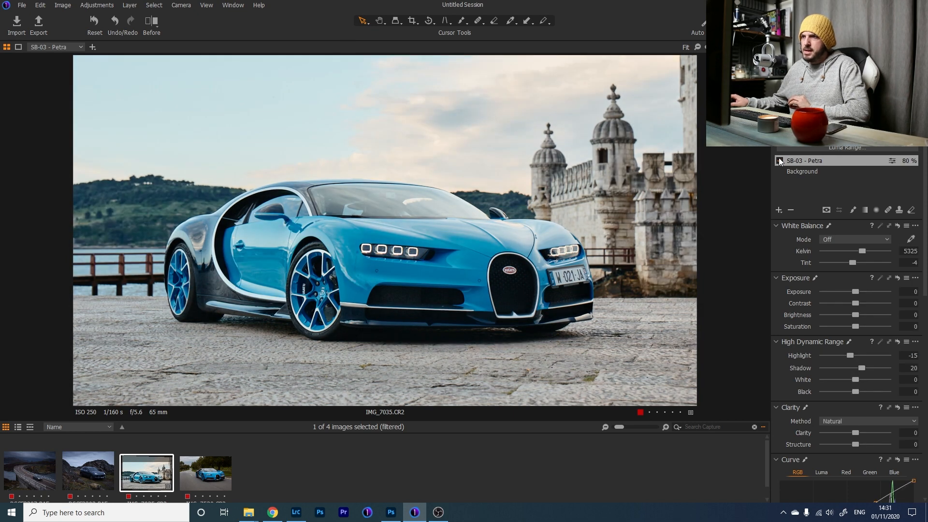
left_click(779, 159)
left_click(780, 160)
left_click(779, 160)
left_click(779, 160)
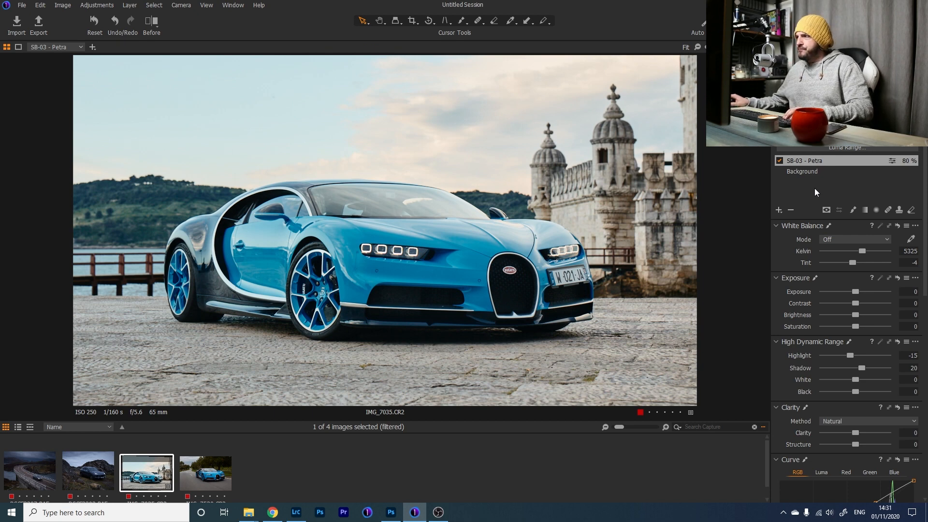
Step: Add a new adjustment layer above the style layer and name it "ground"
left_click(779, 210)
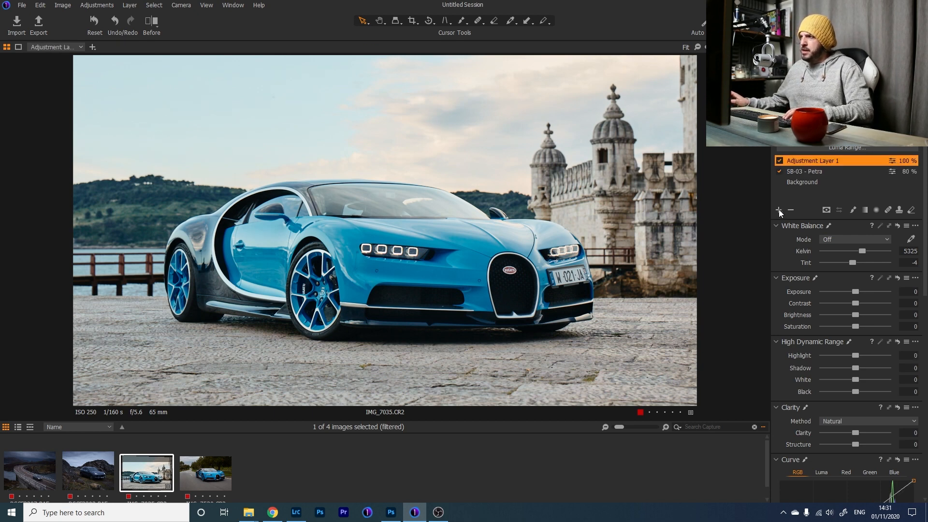
double_click(813, 158)
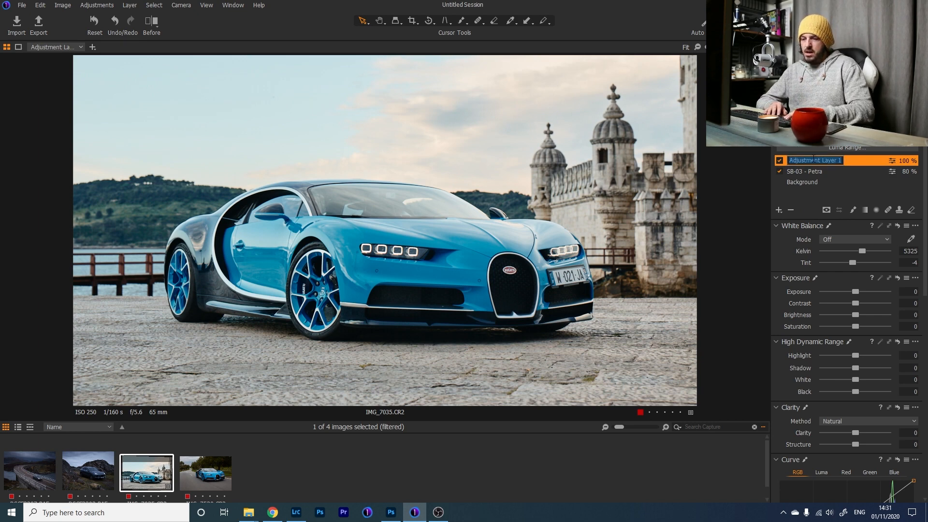
type("ground")
key("Return")
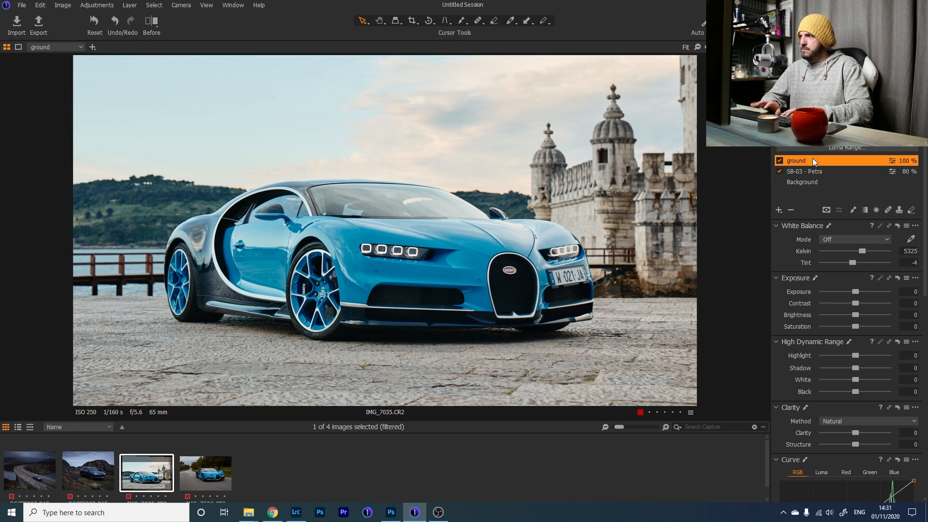
Step: Mask the pavement with a soft linear gradient extending below the photo and set the ground layer's Exposure to -2.31
left_click(865, 211)
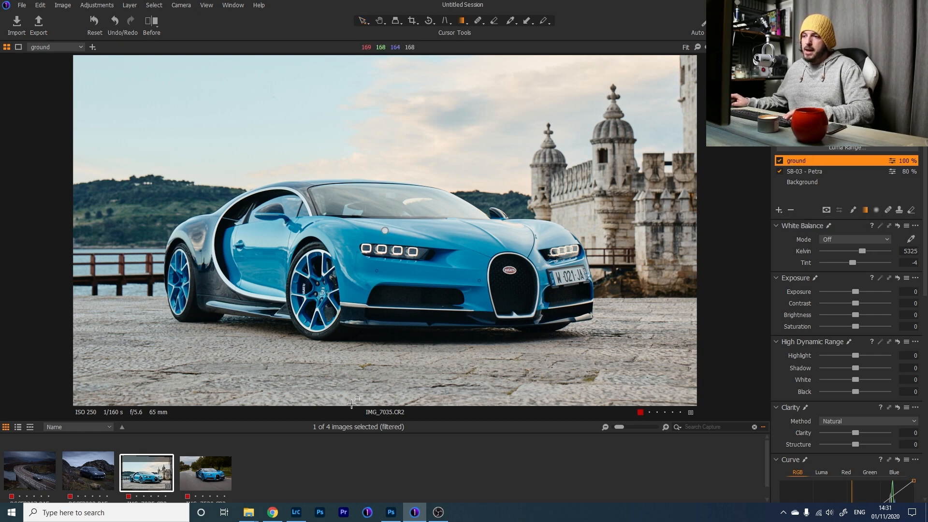
left_click_drag(350, 377, 352, 305)
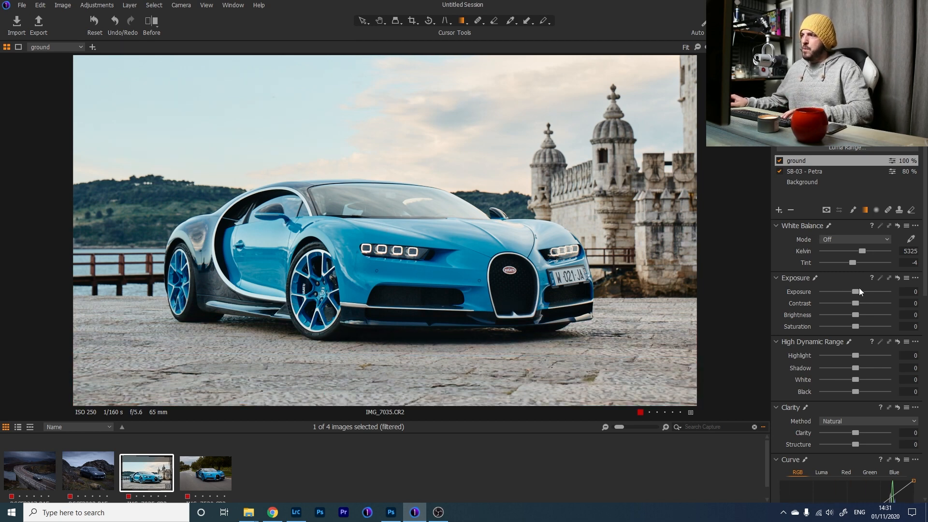
left_click_drag(860, 288, 852, 286)
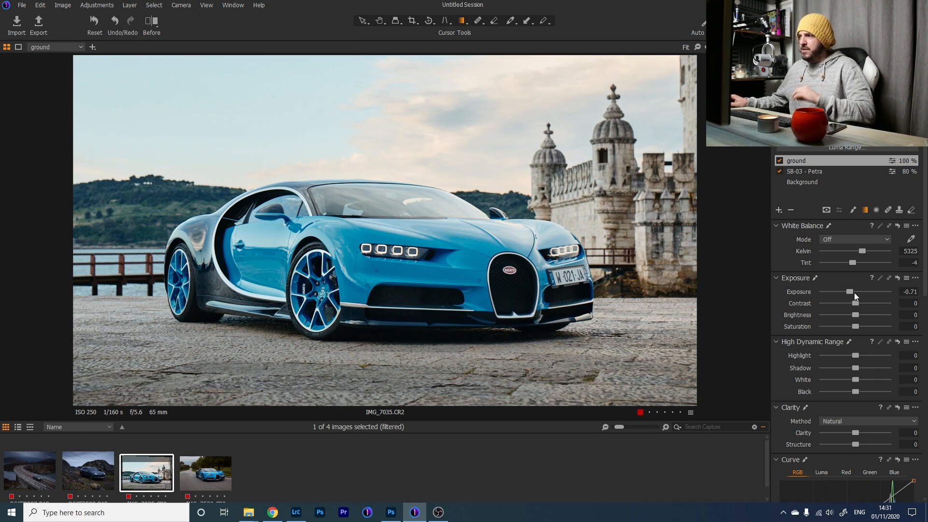
left_click_drag(854, 291, 846, 292)
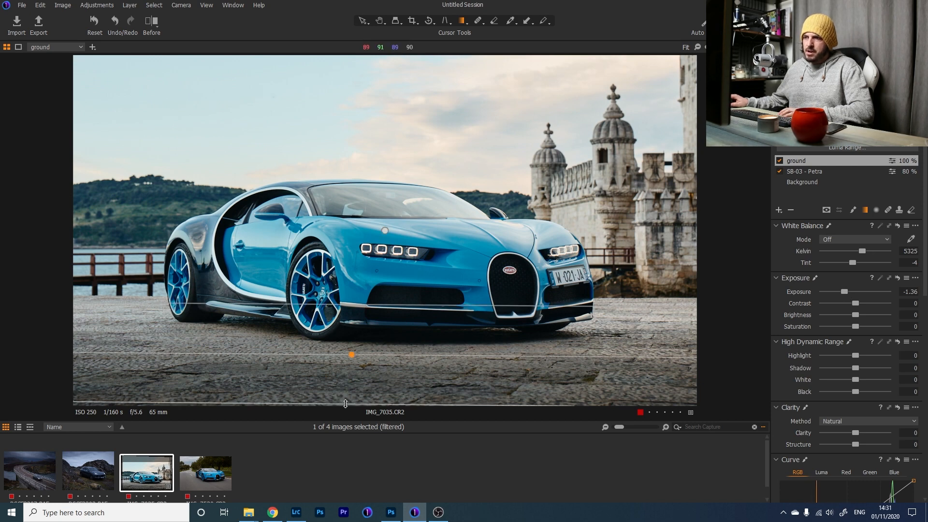
left_click_drag(339, 403, 336, 463)
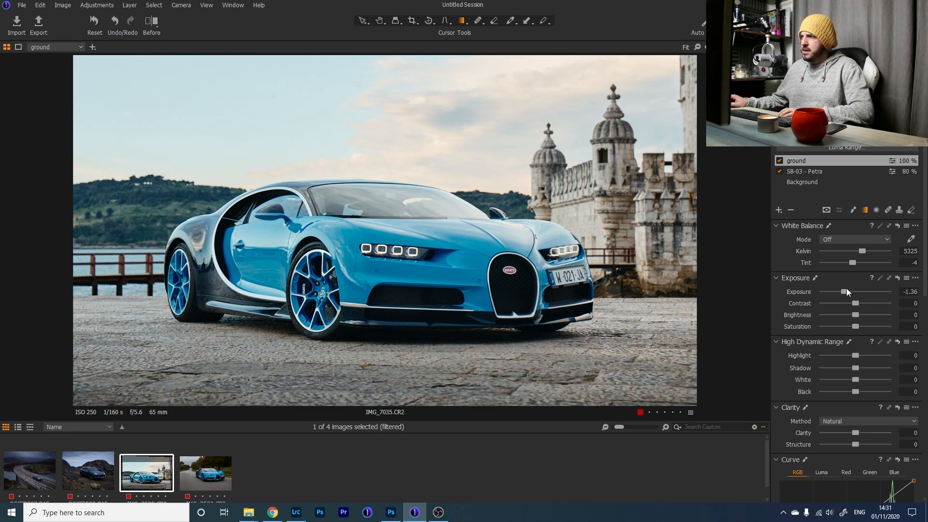
left_click_drag(846, 289, 839, 289)
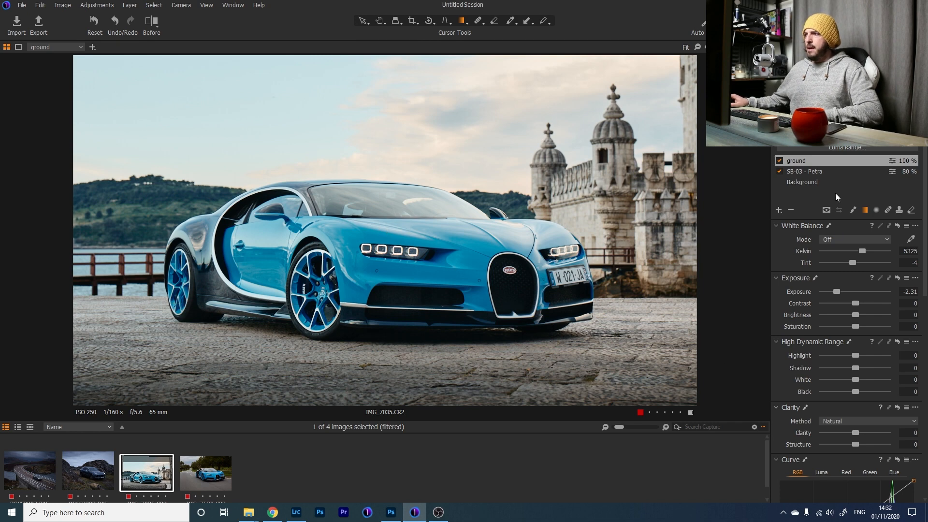
Step: Compare the photo with and without the ground layer, and lower the layer's opacity to 71%
left_click(779, 160)
left_click(780, 160)
left_click(780, 161)
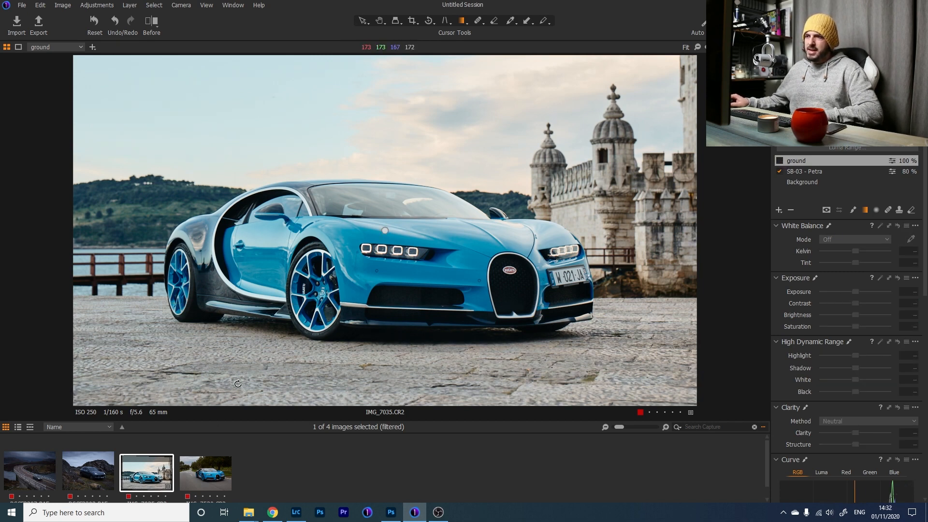
left_click(780, 161)
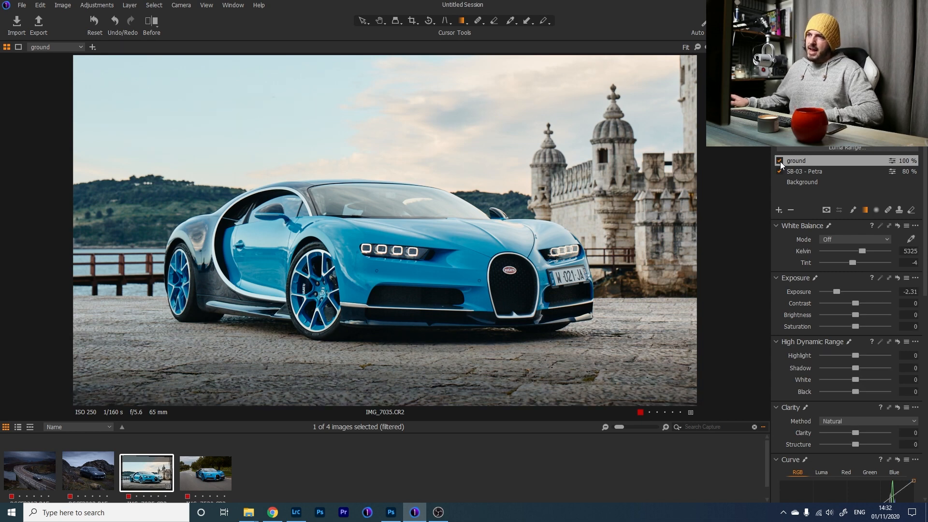
left_click_drag(890, 135, 874, 136)
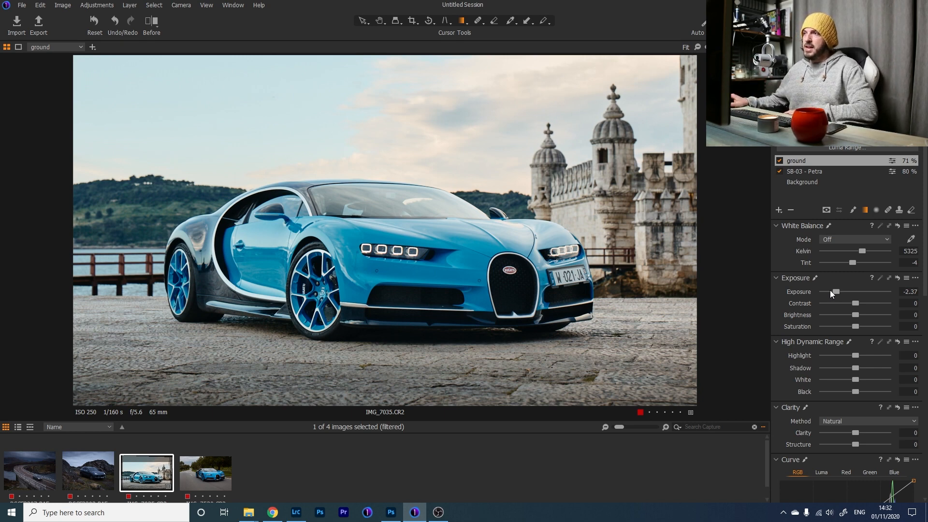
Step: Add another adjustment layer above the ground layer and name it "sky"
left_click(778, 210)
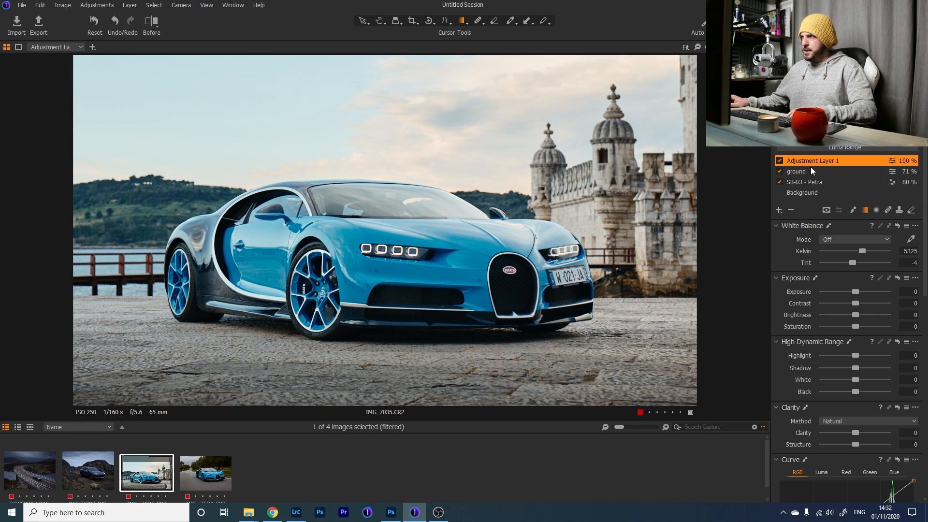
double_click(812, 163)
type("sky")
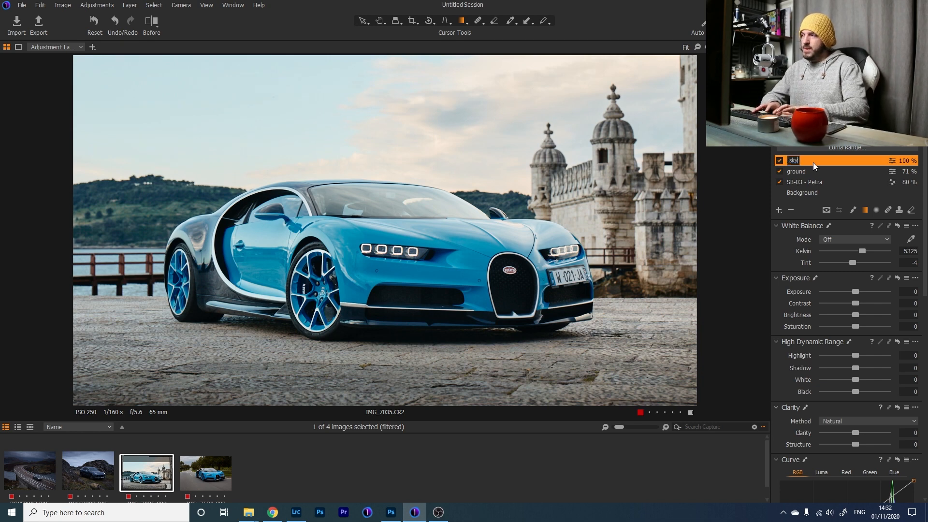
key("Return")
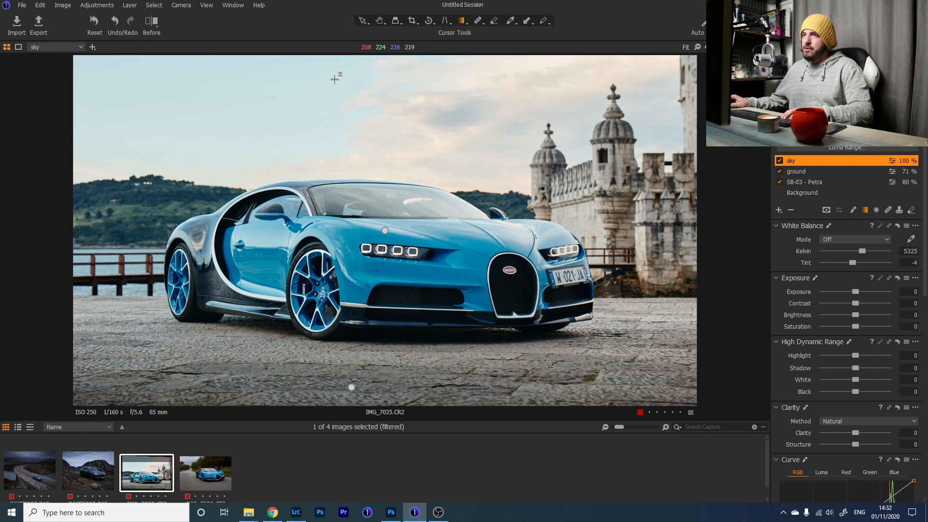
Step: Draw a linear gradient mask from the upper sky down to the car's hood and check its coverage with the mask overlay
left_click_drag(324, 92, 326, 229)
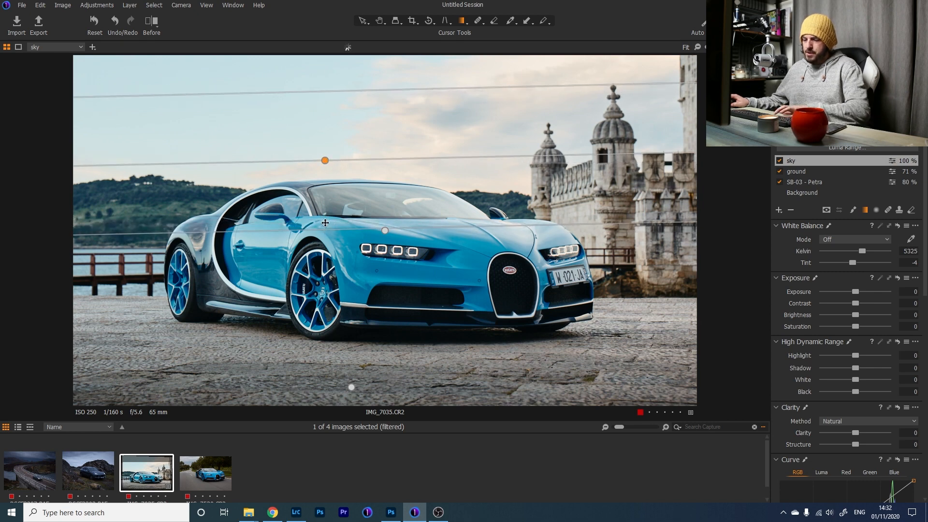
key("m")
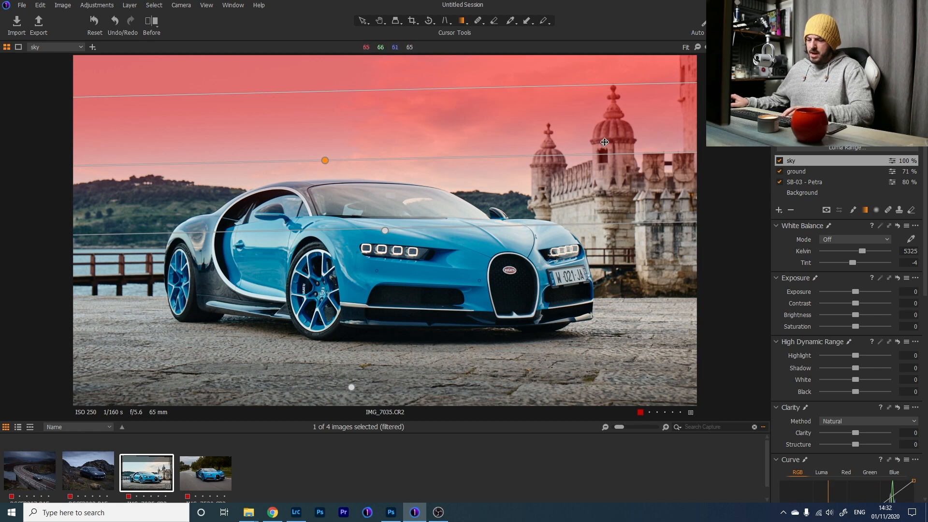
key("m")
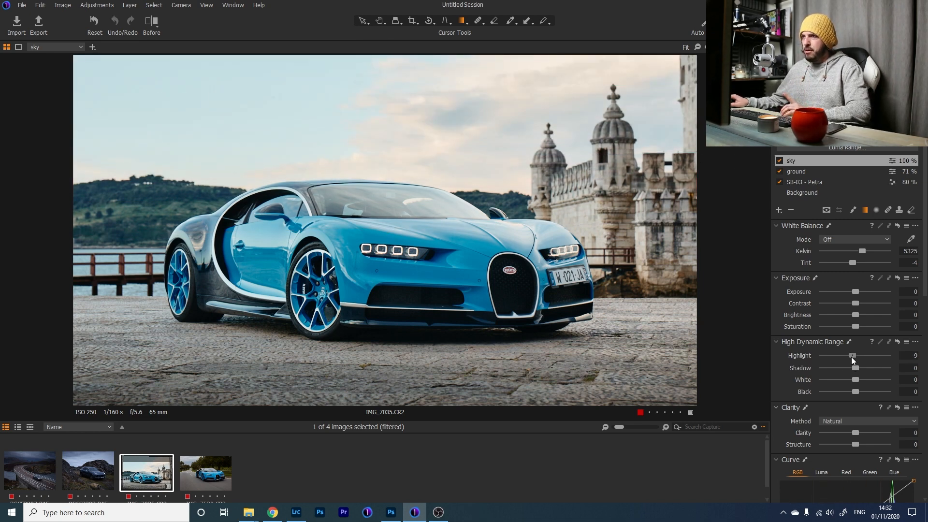
Step: Set the sky layer's Highlight to -40, Contrast to 10, Exposure to -0.24 and Clarity to 56
left_click_drag(852, 360, 844, 362)
mouse_move(855, 303)
left_mouse_down()
mouse_move(869, 302)
mouse_move(845, 291)
mouse_move(853, 291)
left_mouse_up()
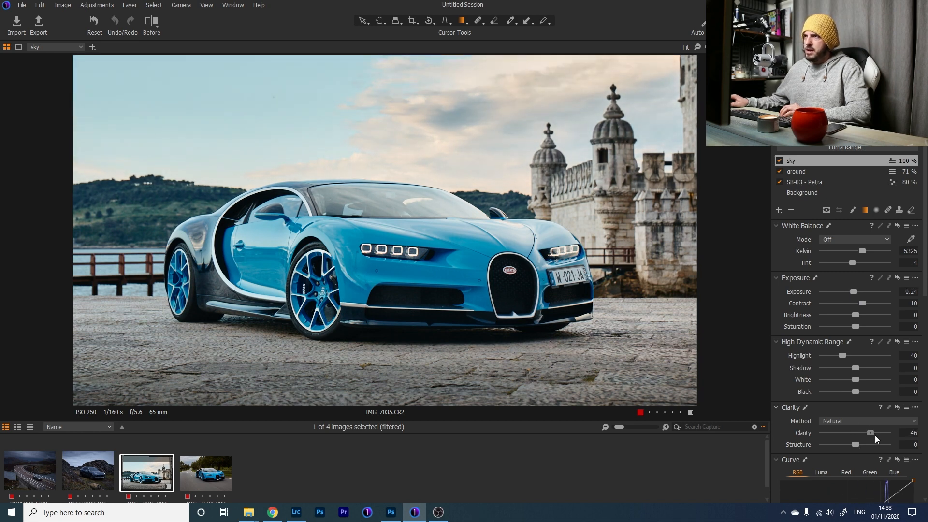
left_click_drag(880, 435, 874, 434)
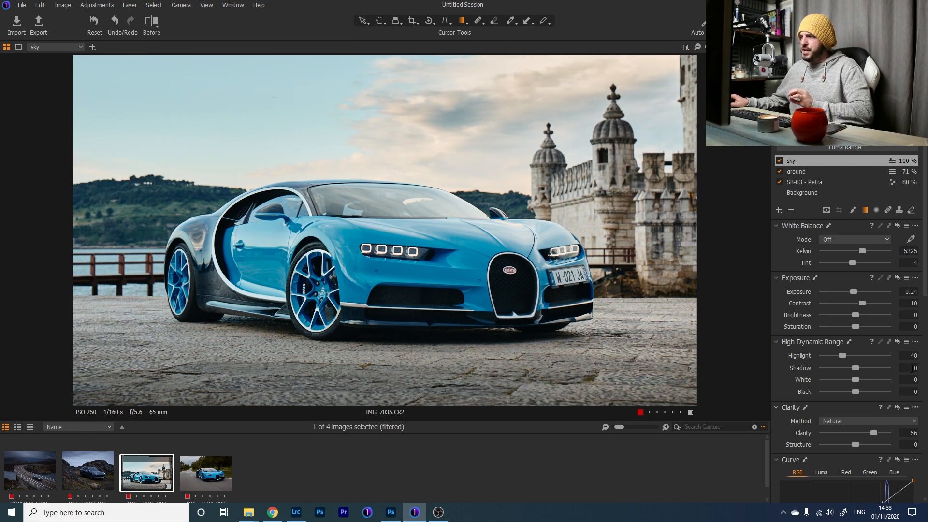
Step: Compare the photo with the sky layer hidden and shown, checking its effect on the clouds and the tower
left_click(777, 162)
left_click(777, 162)
left_click(777, 162)
left_click(777, 161)
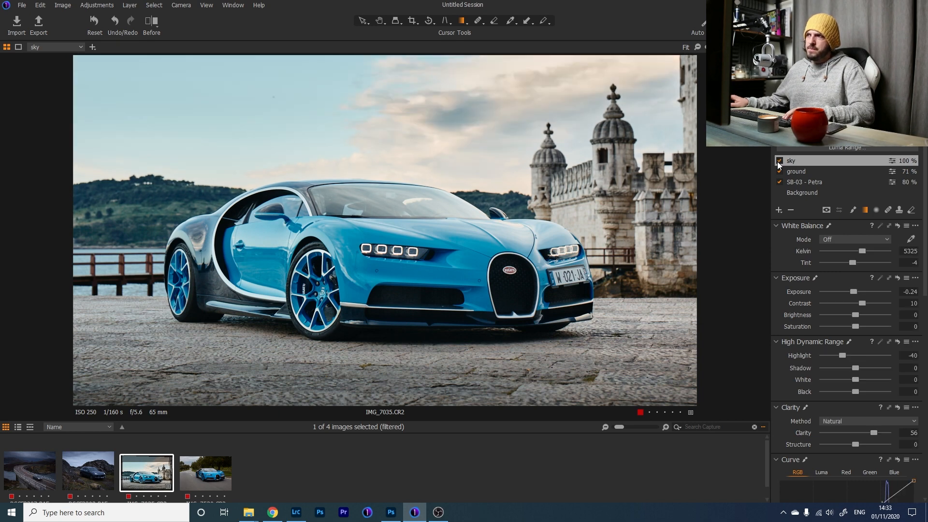
left_click(777, 161)
left_click(778, 161)
left_click(777, 161)
left_click(777, 161)
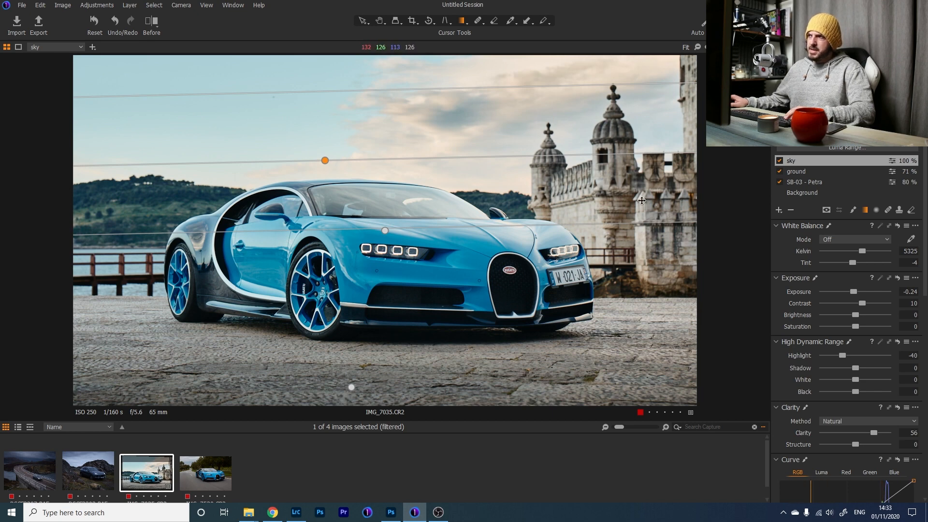
left_click(787, 161)
left_click(786, 161)
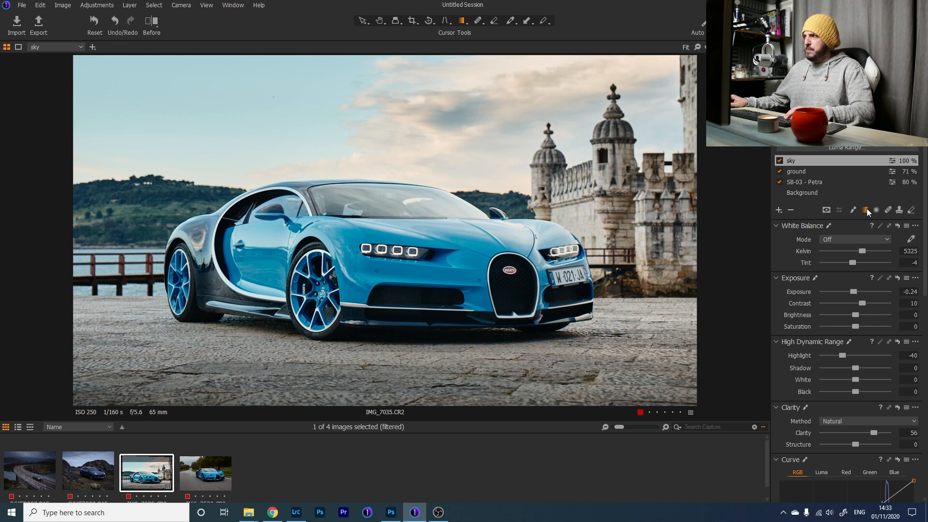
Step: Limit the sky layer's mask to a luma range of 182 to 235 with falloff 162 to 255, checking the mask display
right_click(800, 161)
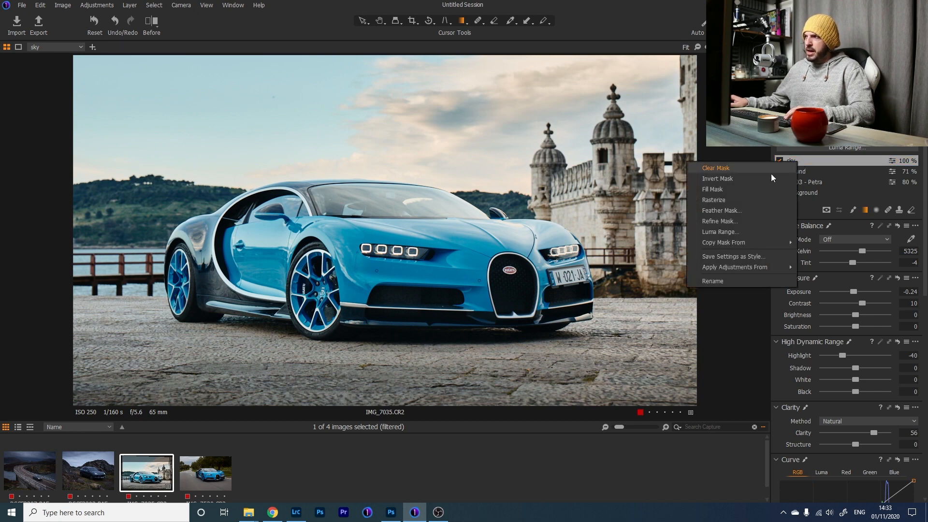
left_click(725, 232)
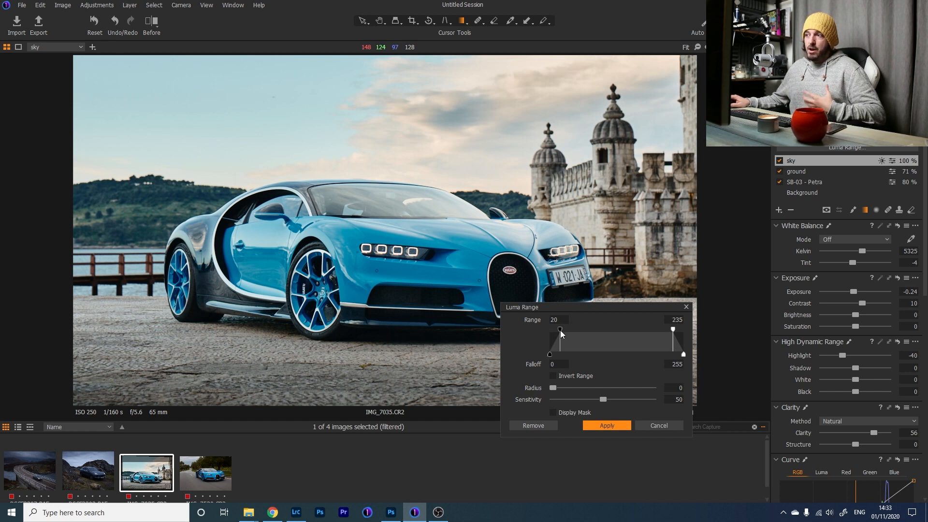
left_click_drag(560, 330, 561, 330)
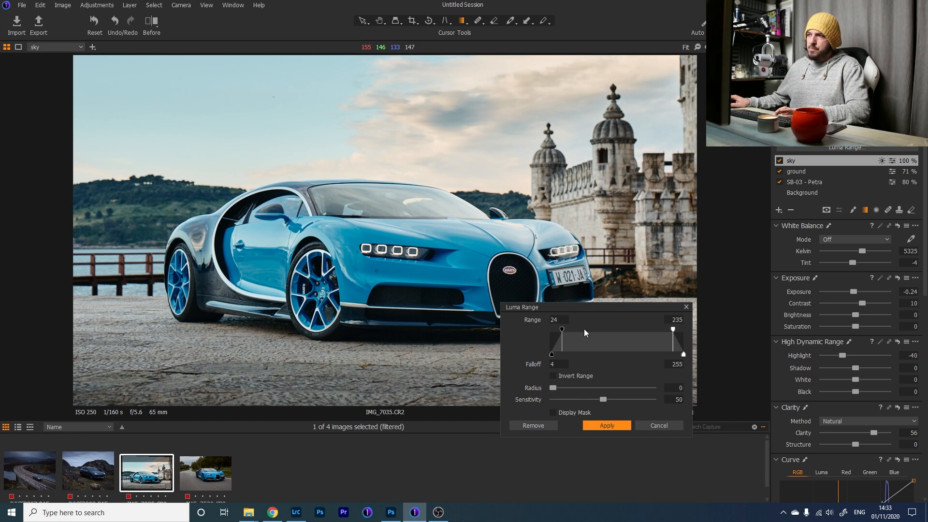
left_click(564, 412)
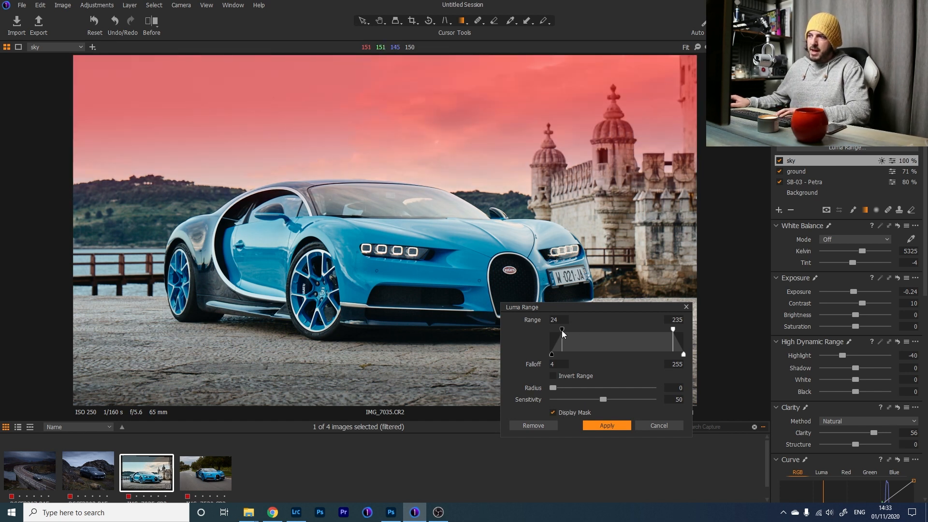
left_click_drag(562, 329, 601, 329)
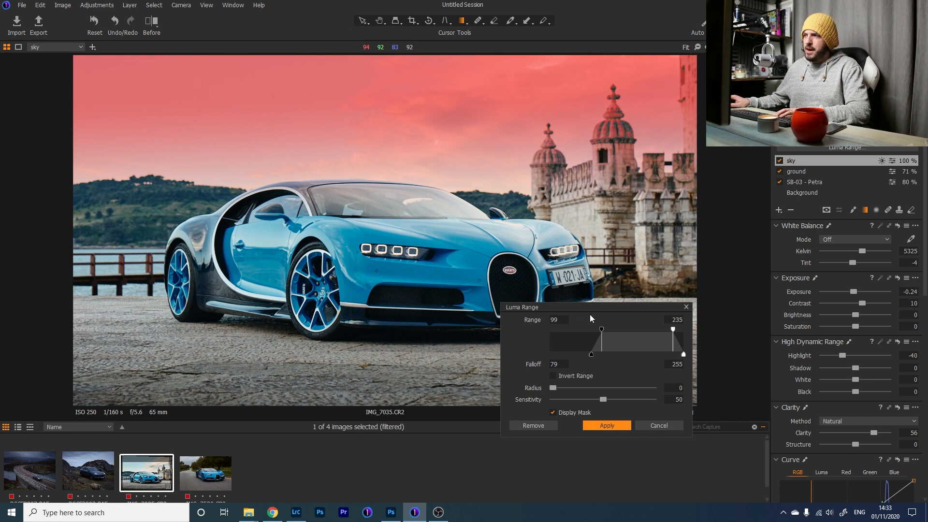
left_click_drag(602, 329, 648, 327)
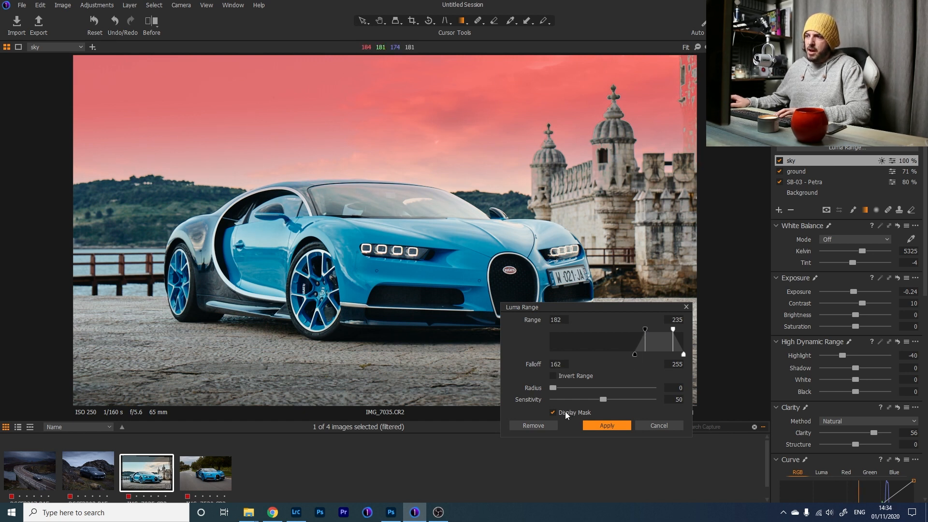
left_click(564, 411)
left_click(608, 425)
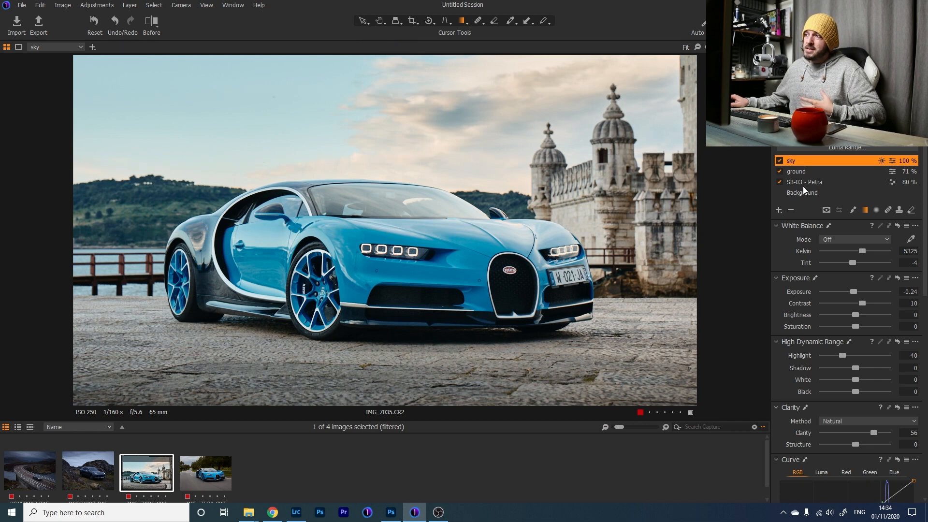
Step: Compare the photo with the luma-limited sky layer hidden and shown
left_click(781, 162)
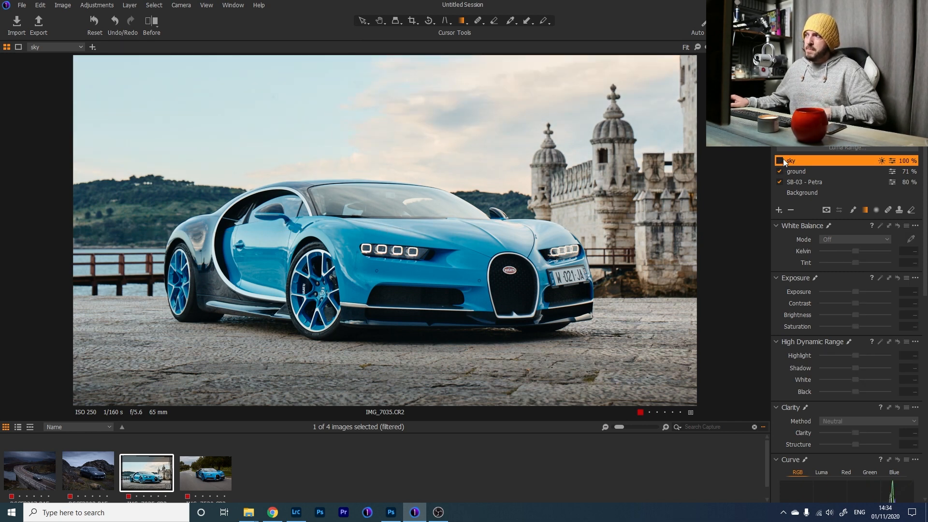
left_click(779, 161)
left_click(779, 161)
left_click(779, 161)
left_click(779, 161)
left_click(779, 161)
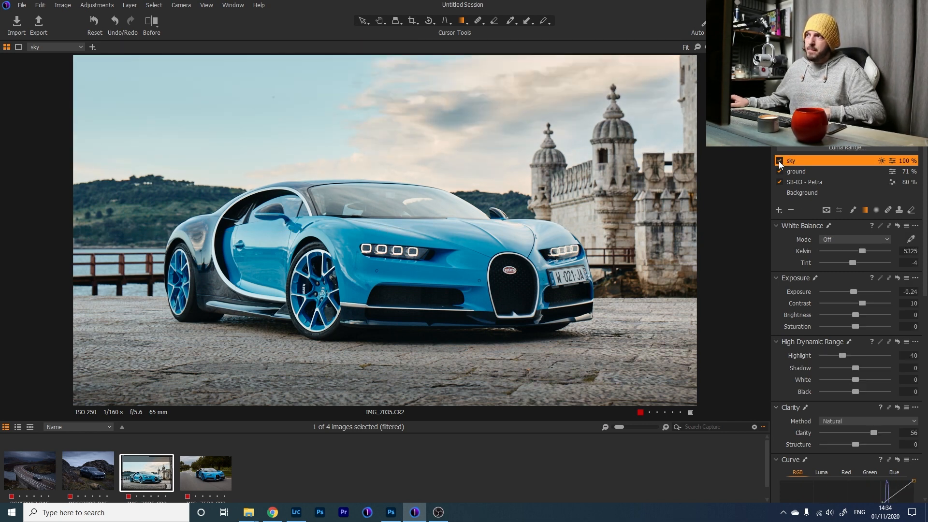
left_click(779, 161)
left_click(779, 161)
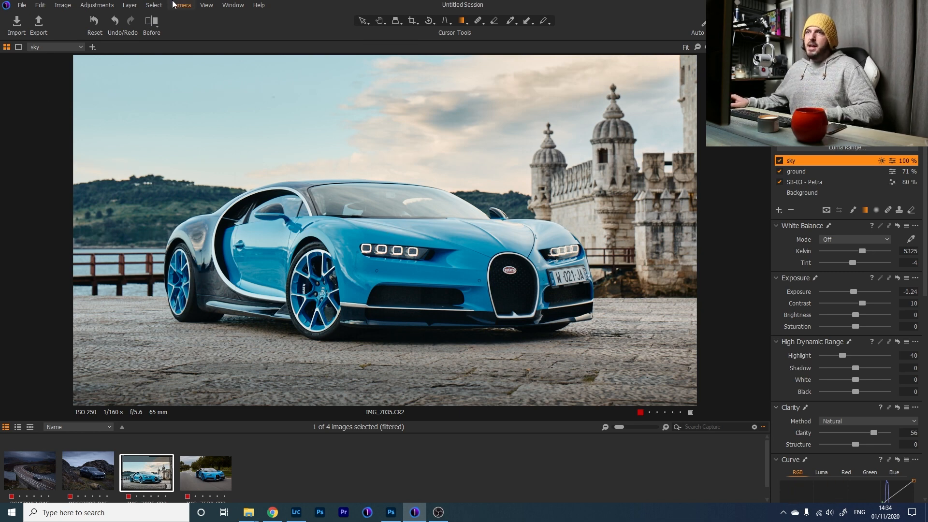
Step: Compare the Bugatti photo before and after all edits by sweeping the split divider across the whole frame both ways
left_click(152, 22)
left_click_drag(385, 237, 738, 277)
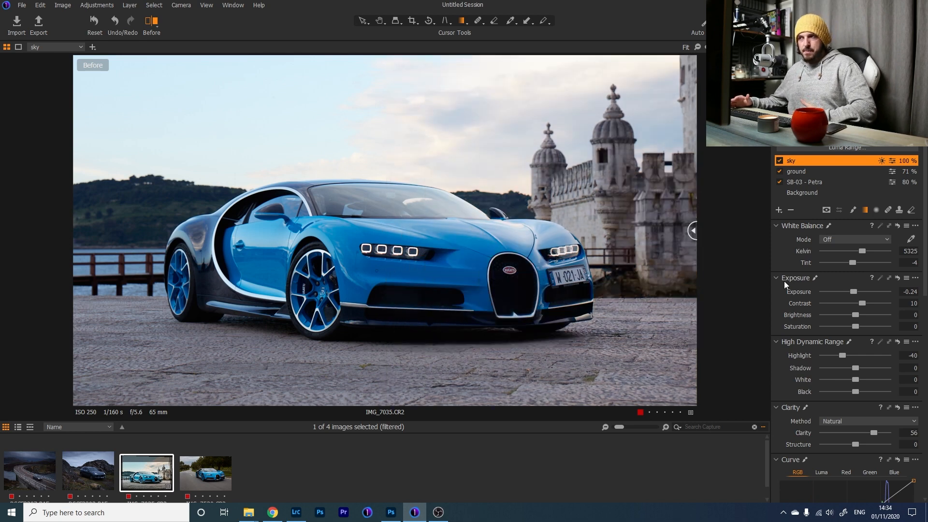
left_click_drag(693, 230, 1, 289)
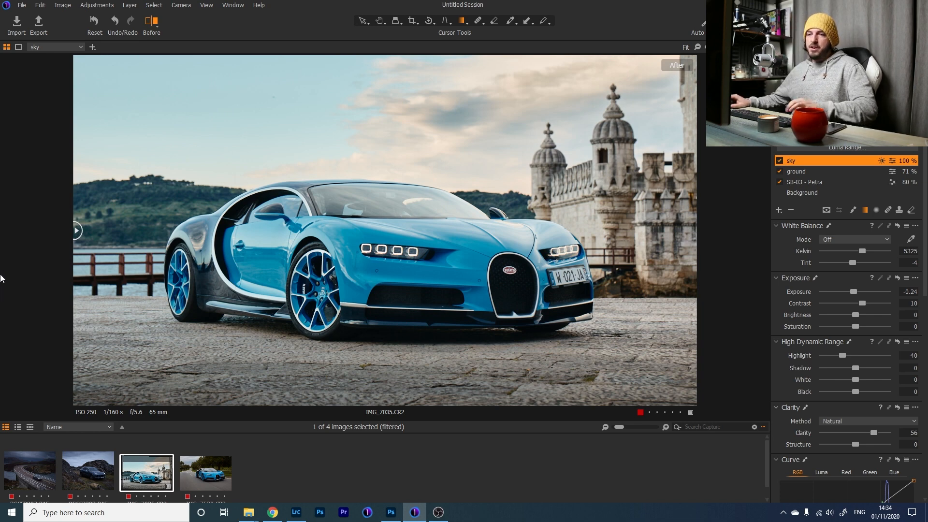
Step: Switch to the curved bridge photo without the before/after view and crop it to 26.83 × 15.09 in, trimming sky and foreground
left_click(34, 477)
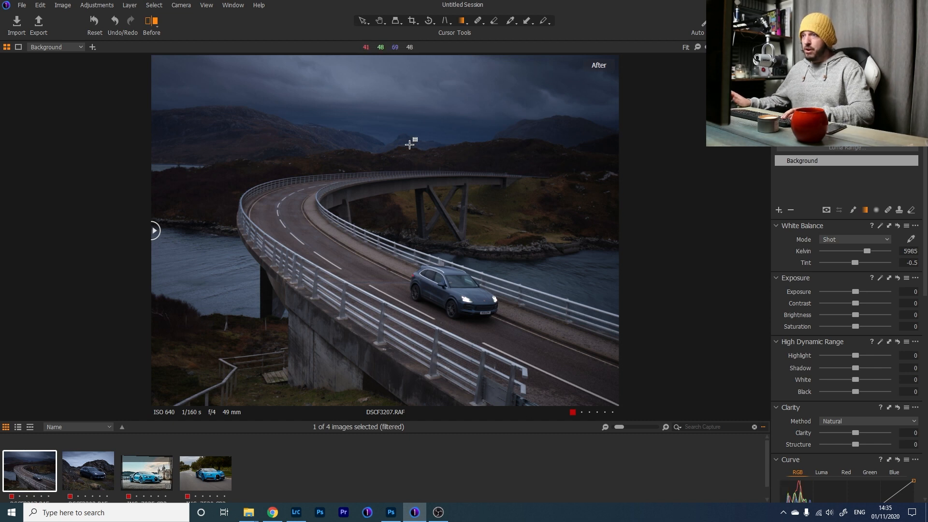
left_click(148, 22)
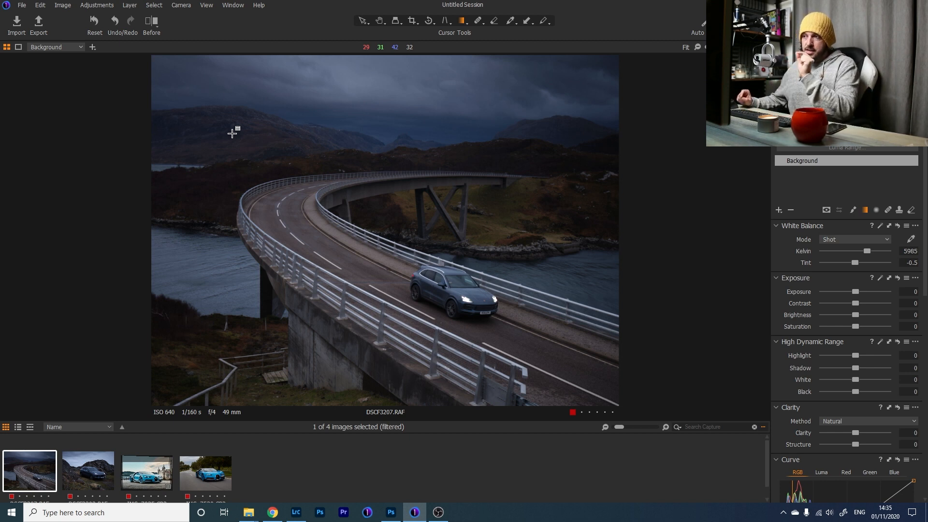
left_click(413, 21)
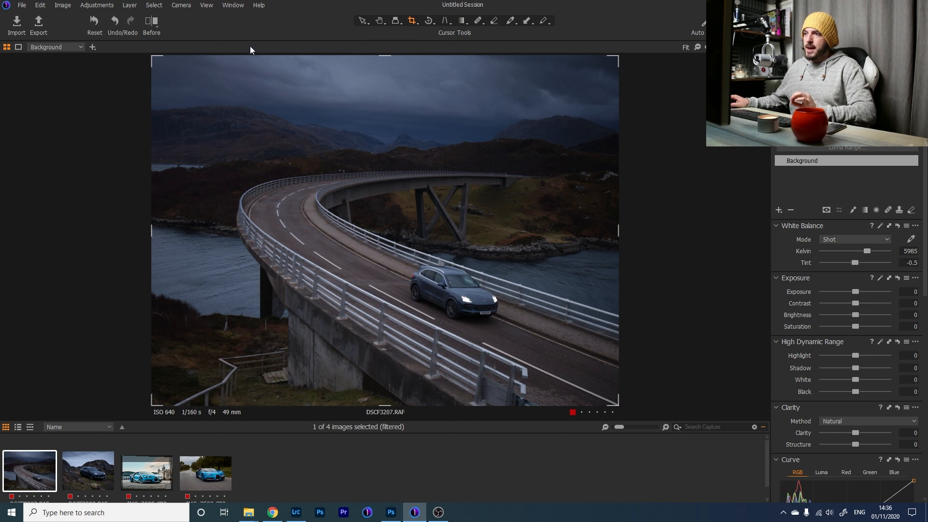
left_click_drag(386, 56, 385, 142)
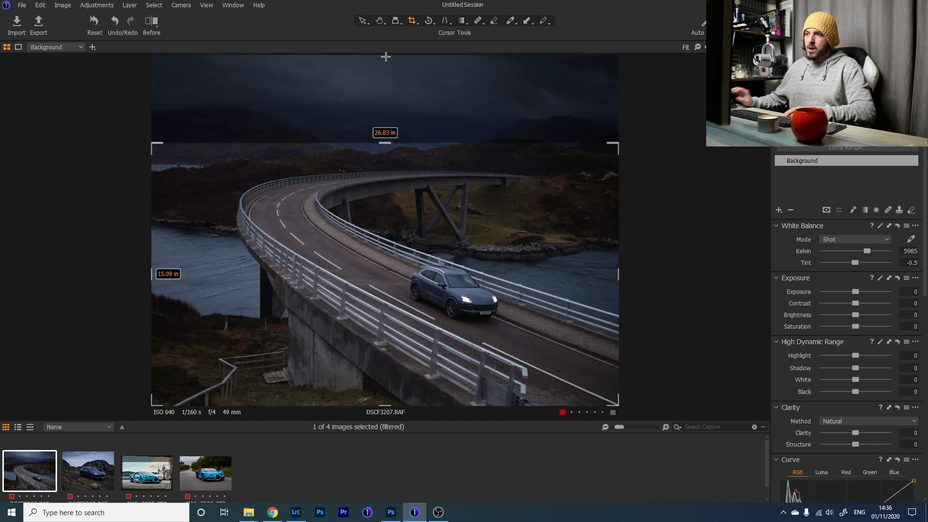
left_click_drag(441, 195, 473, 182)
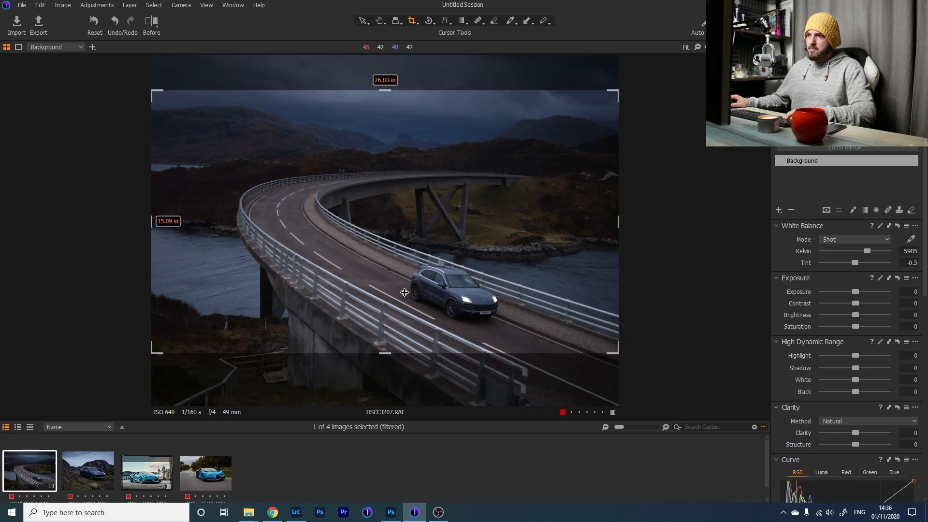
left_click_drag(403, 193, 368, 182)
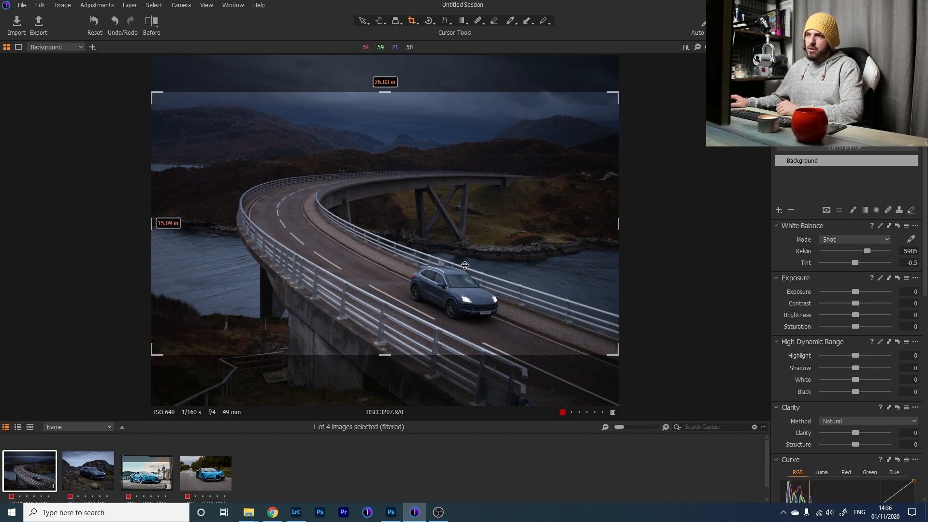
left_click_drag(428, 189, 431, 187)
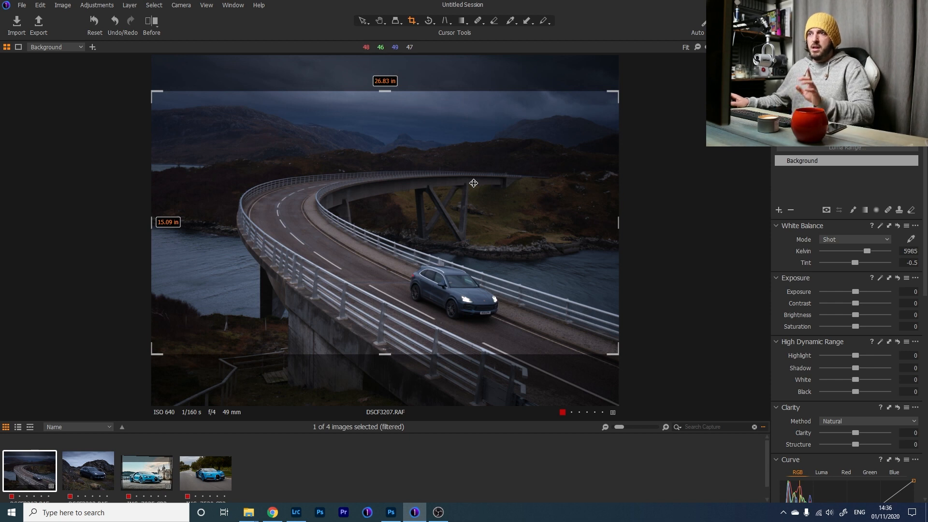
Step: Straighten the bridge photo with a rotation angle of -1.48 and leave the rotation tool to view the cropped result
left_click(428, 20)
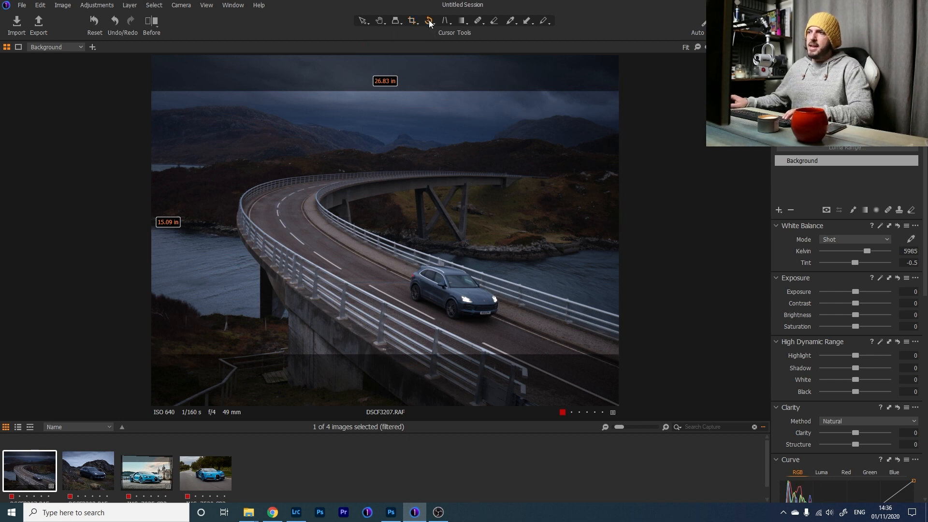
right_click(582, 258)
left_click_drag(584, 256, 582, 256)
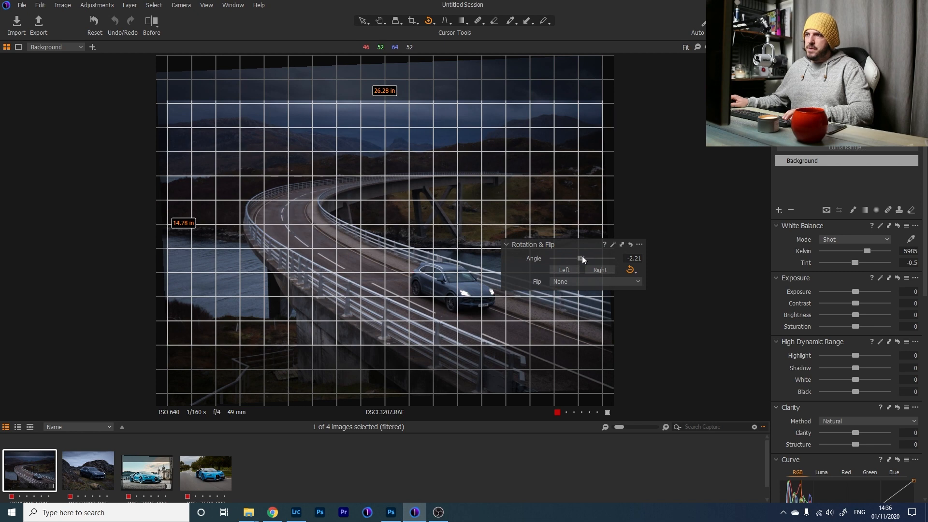
left_click(582, 256)
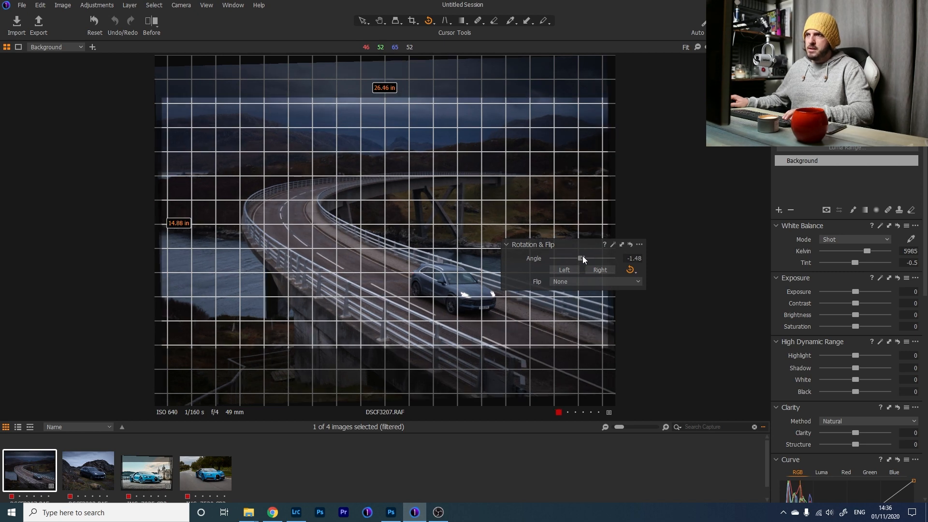
left_click(362, 21)
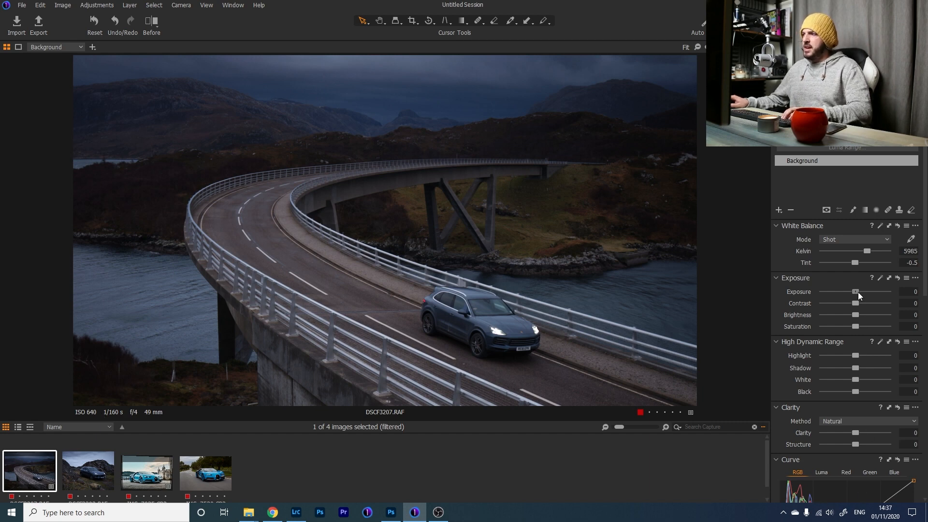
Step: Brighten the bridge photo's background layer with Exposure 0.59 and Shadow 4
left_click_drag(858, 292, 863, 292)
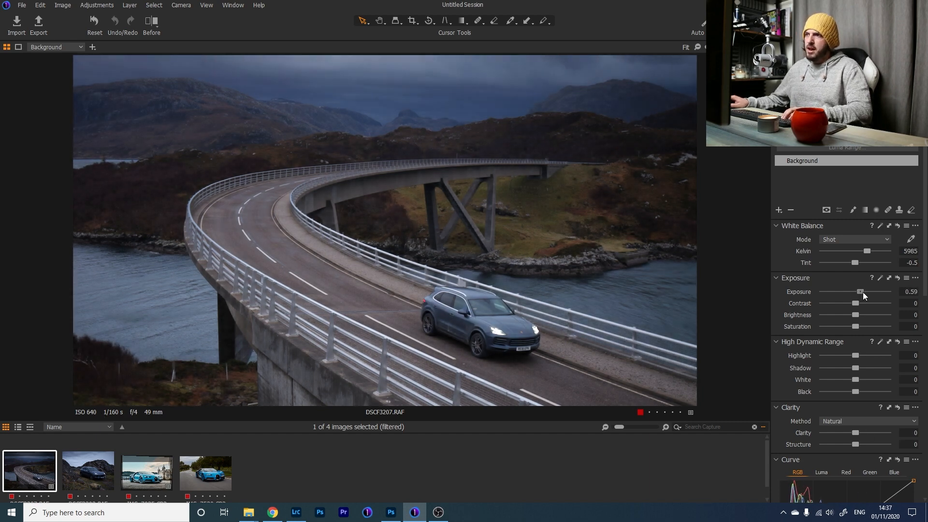
left_click_drag(857, 367, 868, 368)
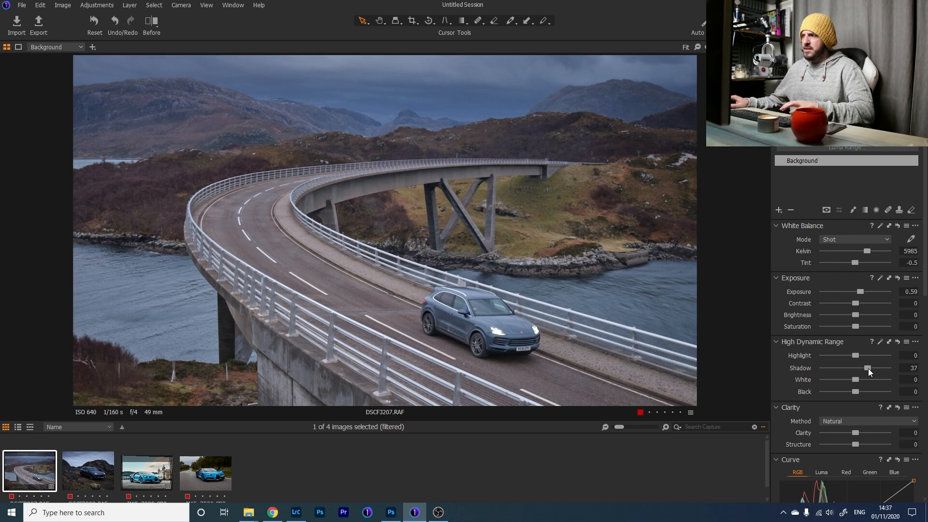
left_click_drag(868, 368, 859, 370)
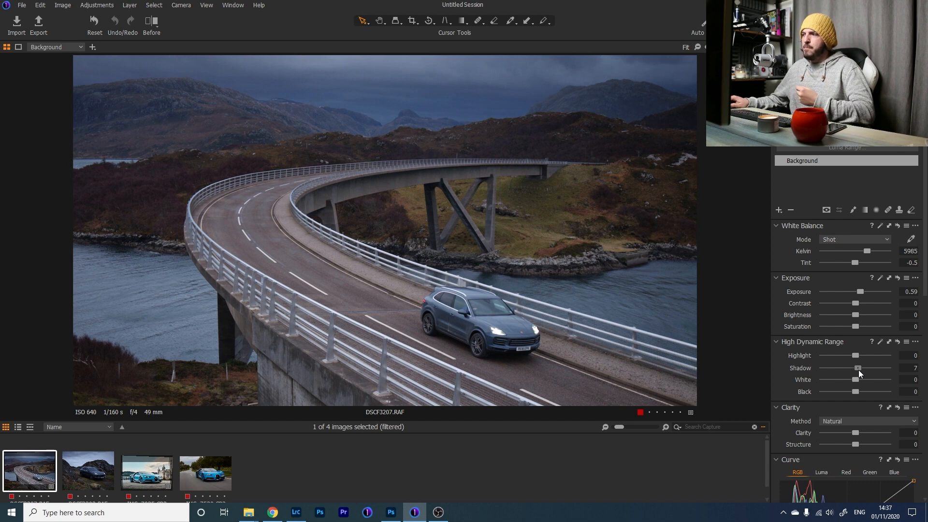
left_click_drag(859, 370, 858, 370)
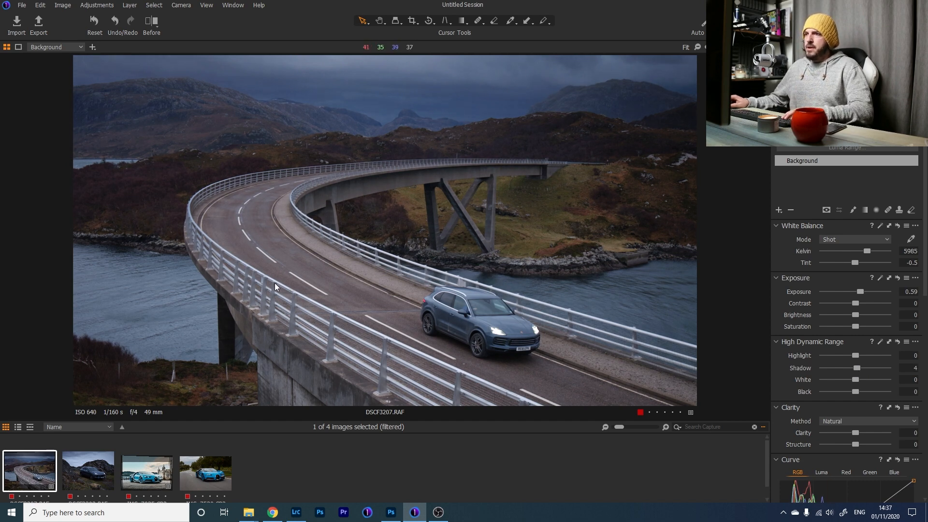
Step: Set the bridge photo's white balance to Tint -5 and Kelvin 5793
left_click_drag(858, 262, 866, 250)
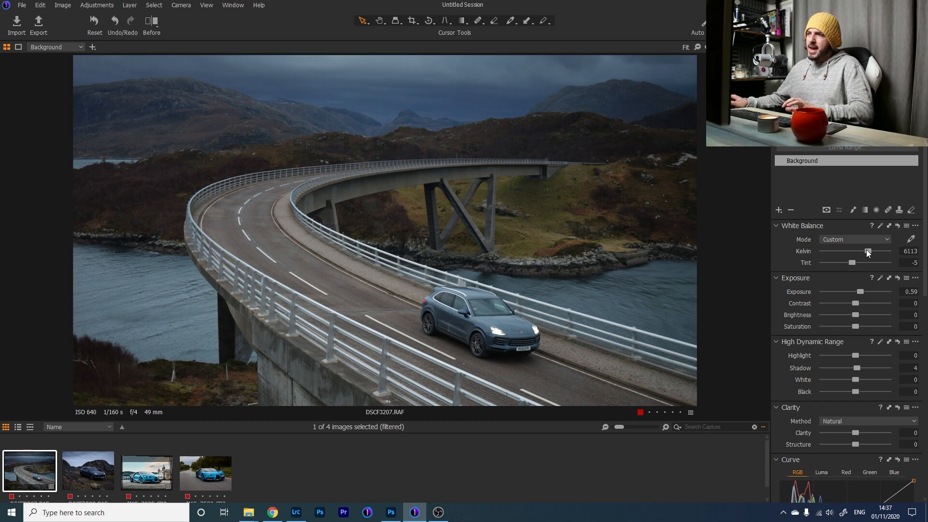
left_click(874, 251)
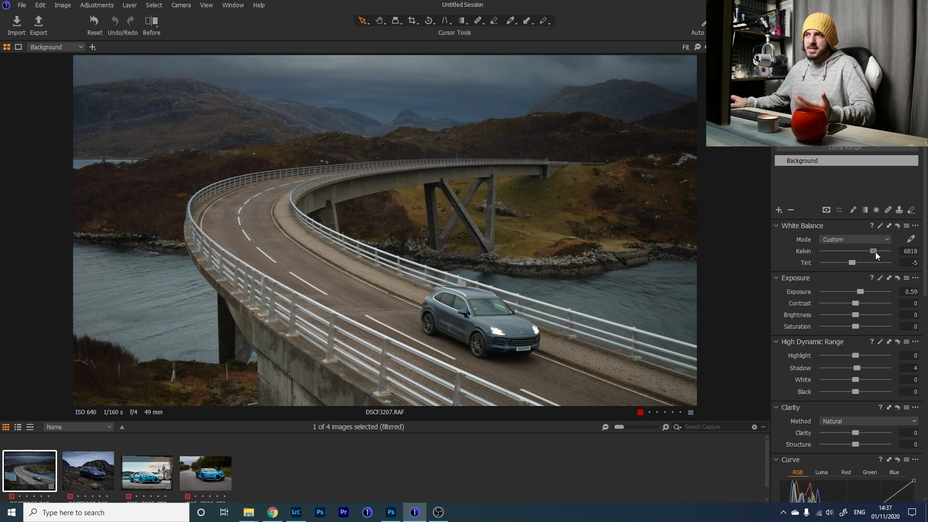
left_click_drag(875, 252, 868, 253)
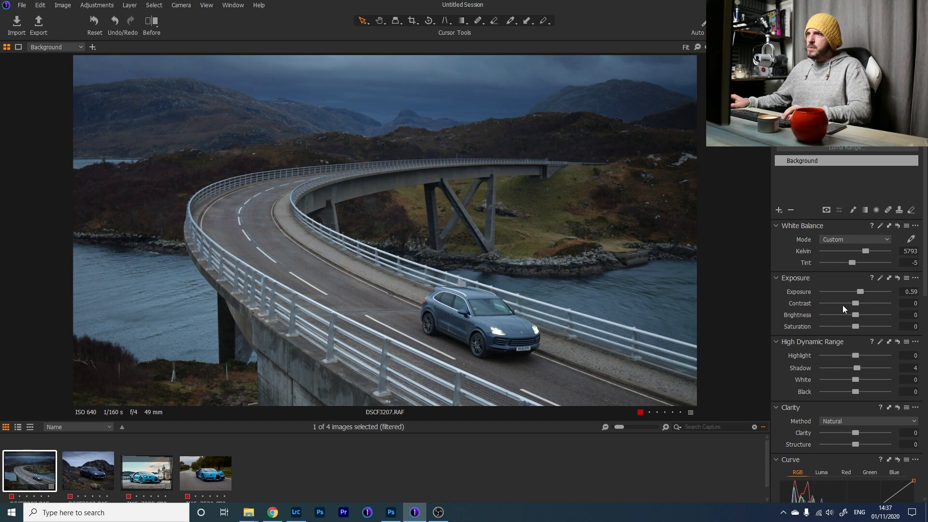
Step: Set the bridge photo's Contrast to 8, Brightness to 8, Shadow to -1 and White to 100
left_click_drag(855, 304, 862, 314)
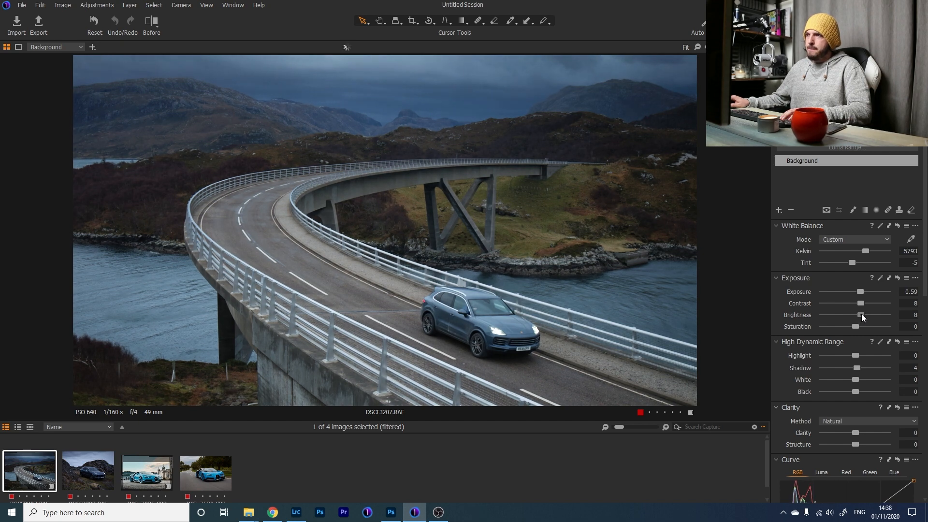
left_click_drag(857, 367, 898, 397)
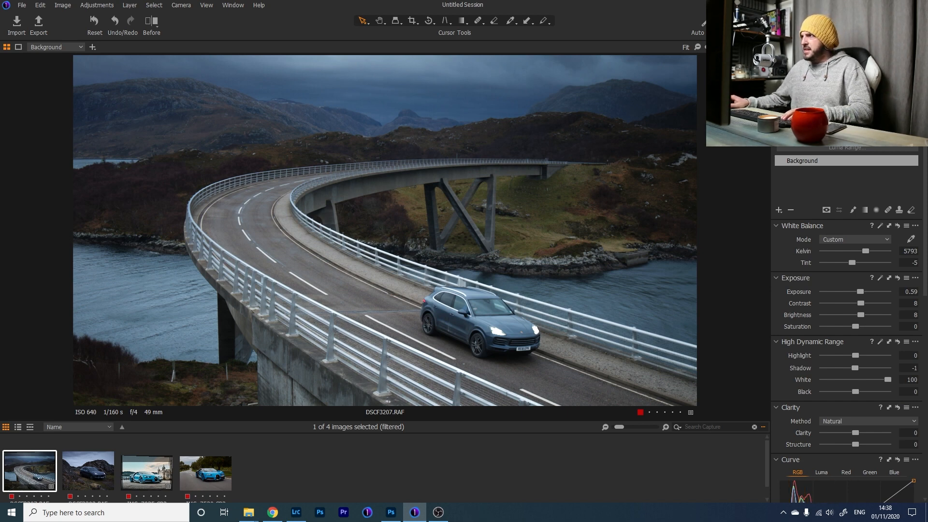
Step: Apply the CM-06 style to the bridge photo as a new layer, accepting its partial application
left_click(866, 47)
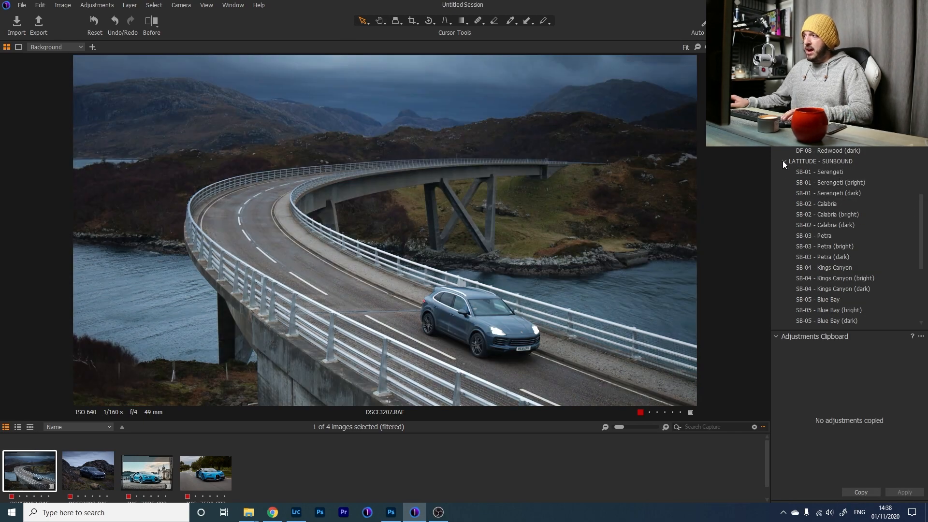
left_click(783, 161)
scroll(905, 213, "up", 1)
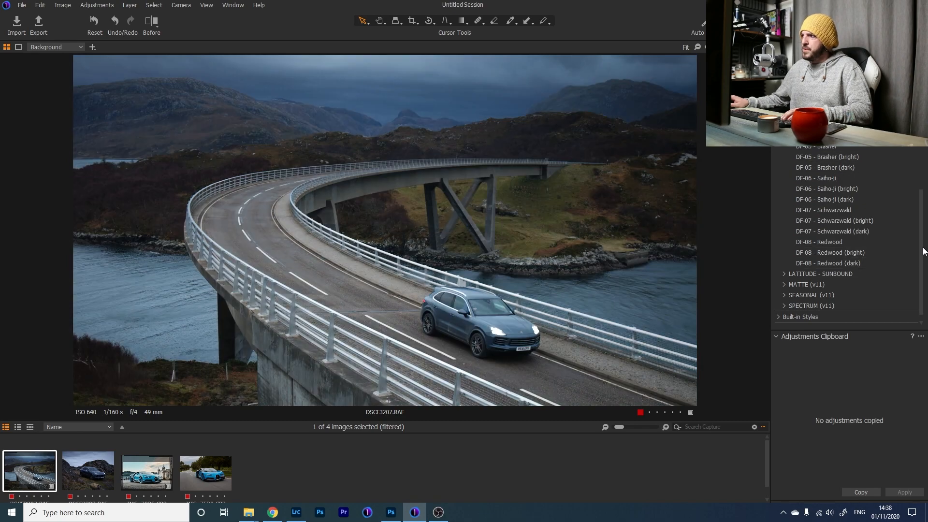
left_click_drag(924, 252, 921, 208)
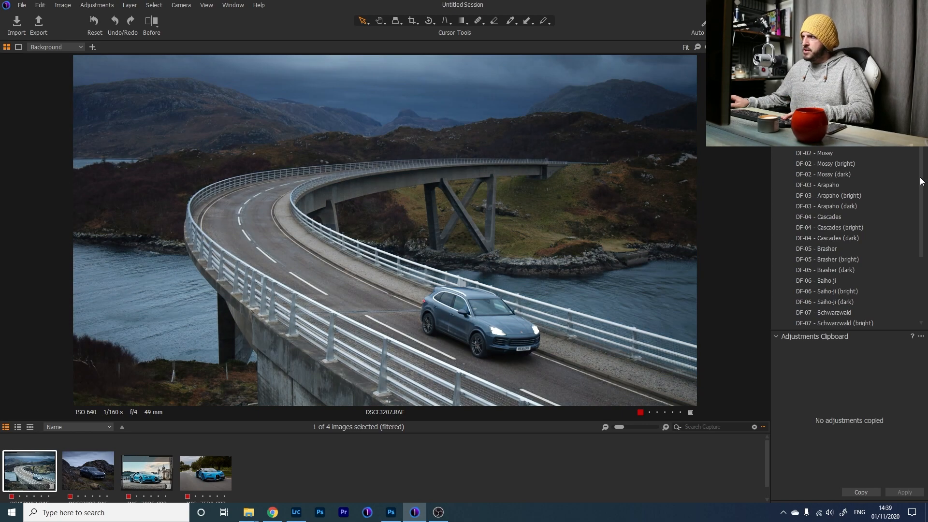
scroll(921, 182, "down", 4)
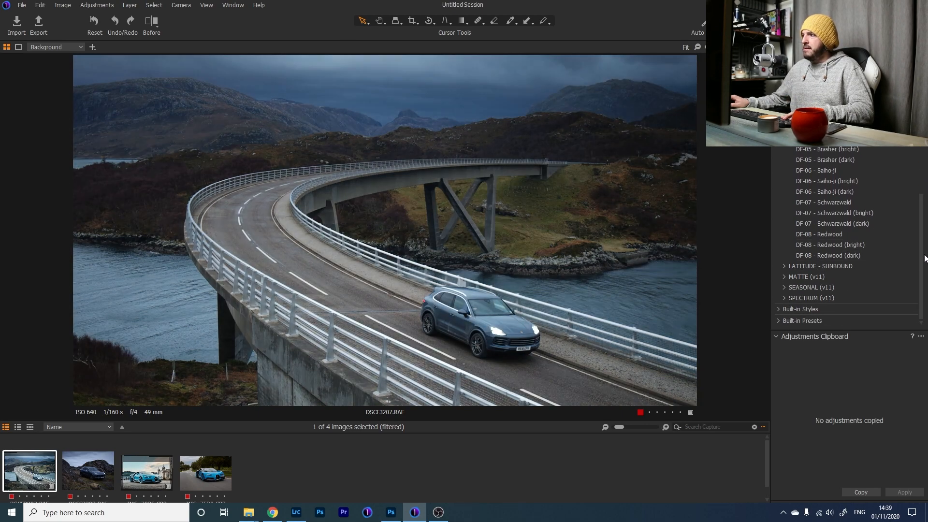
scroll(925, 258, "up", 5)
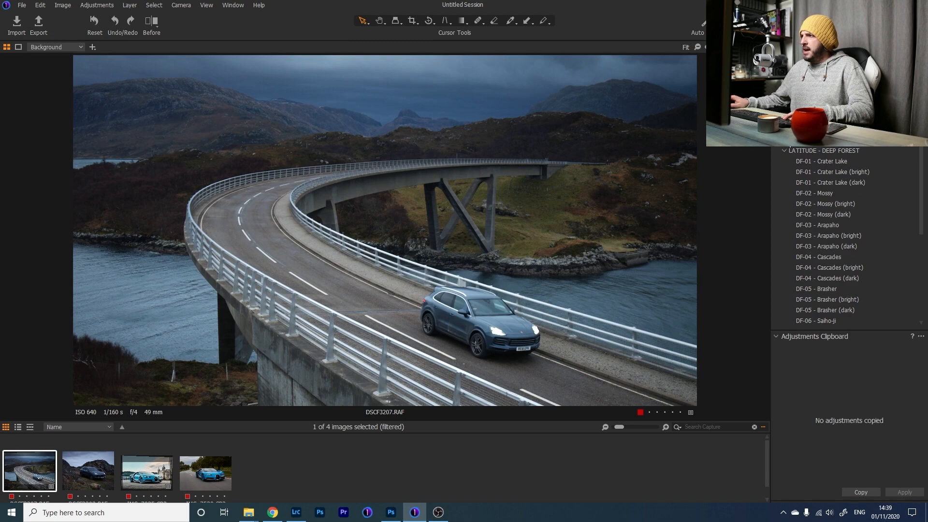
scroll(821, 154, "up", 3)
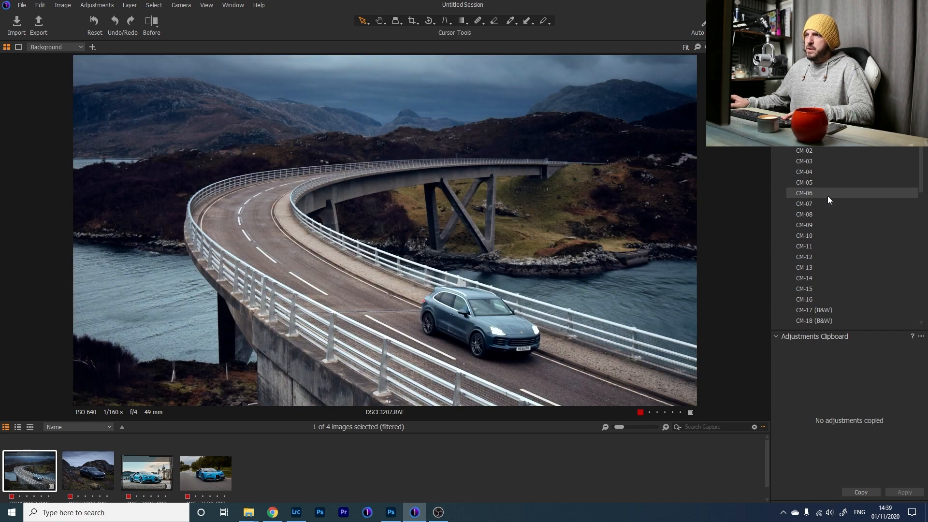
right_click(828, 196)
left_click(781, 228)
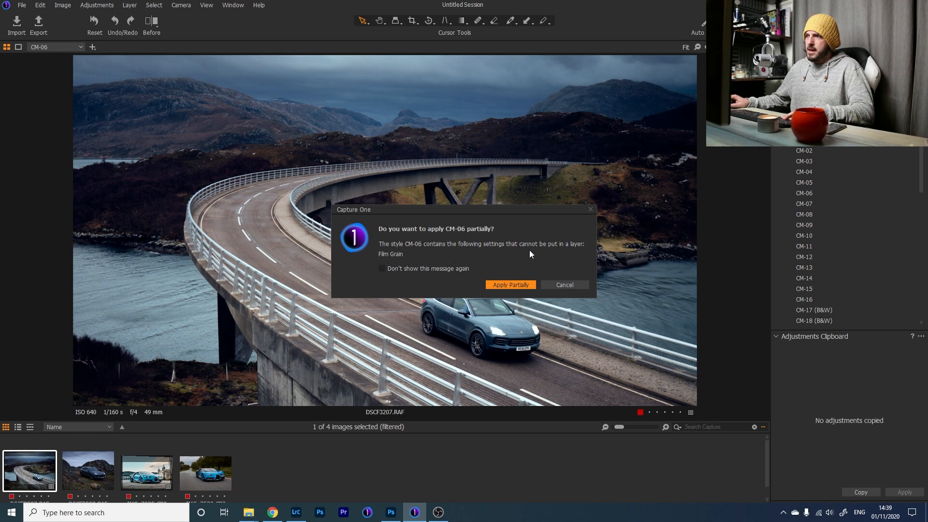
left_click(508, 286)
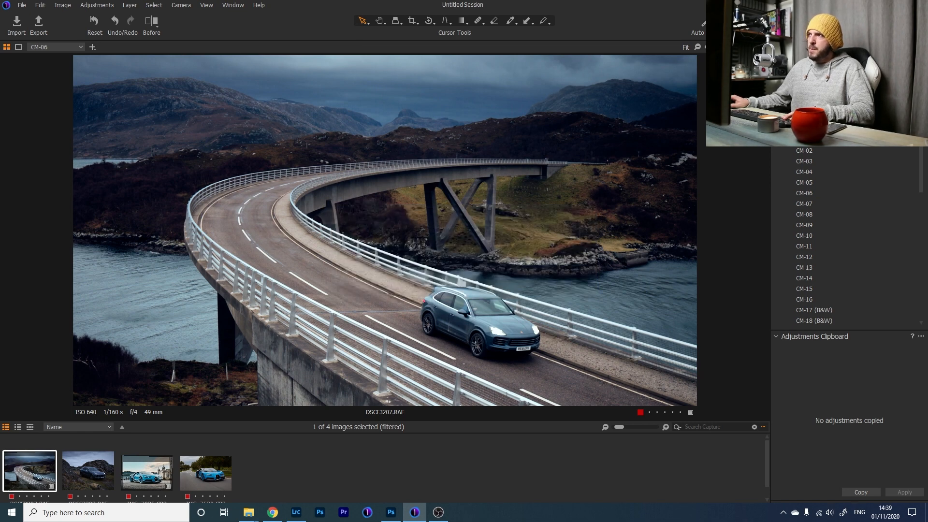
Step: Add a new adjustment layer above CM-06 and name it "sky"
left_click(821, 47)
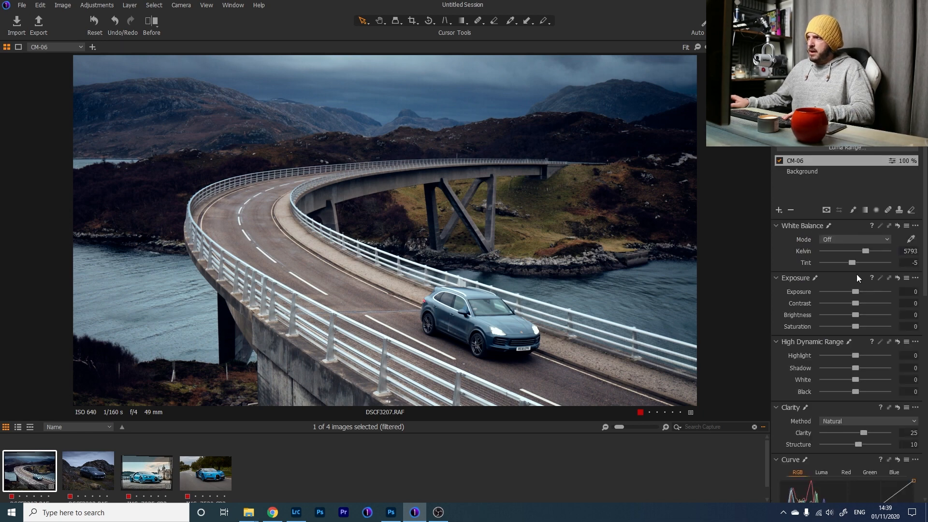
left_click(779, 211)
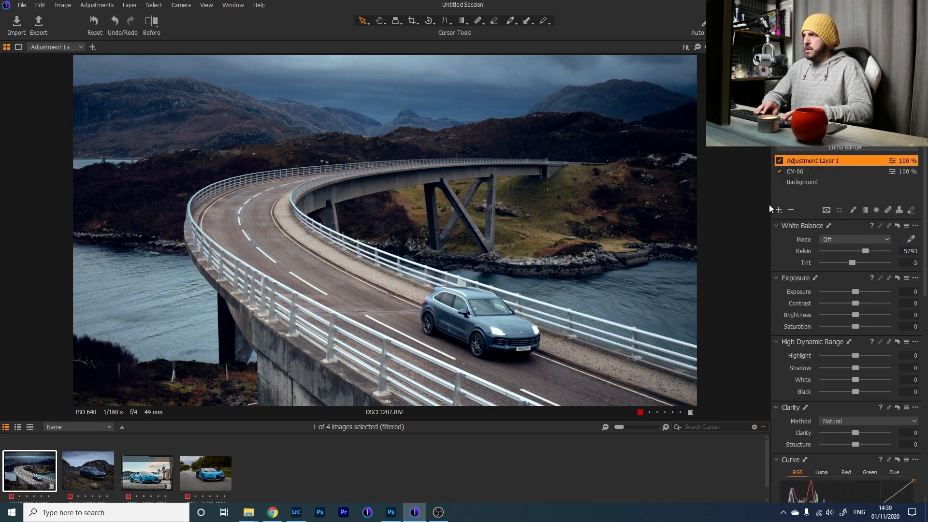
double_click(814, 162)
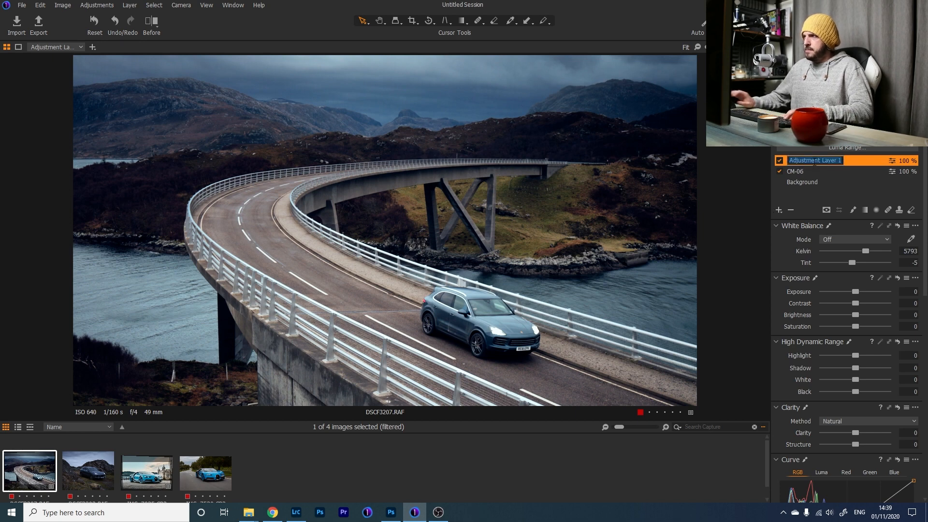
type("sky")
key("Return")
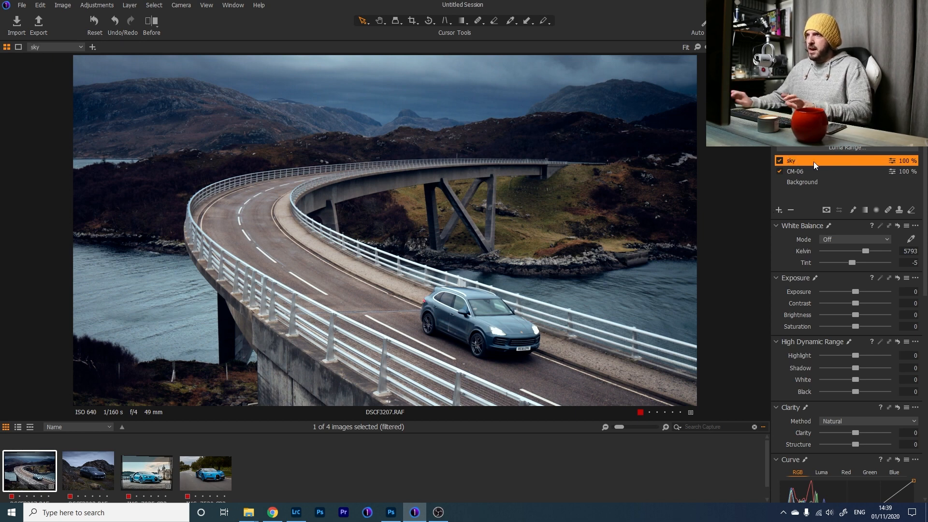
Step: Mask the sky layer with a linear gradient fading from the photo's upper edge down to the far bridge span
left_click(865, 209)
left_click_drag(364, 65, 365, 129)
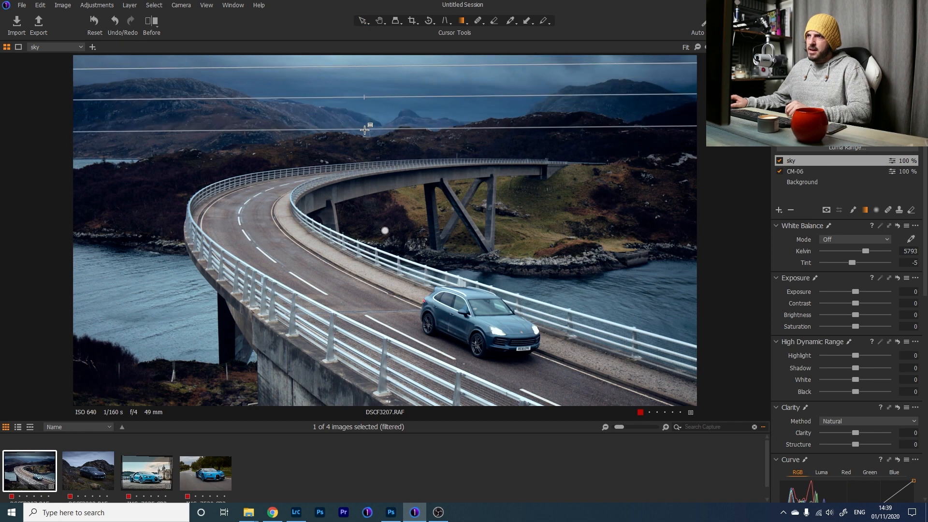
left_click(797, 172)
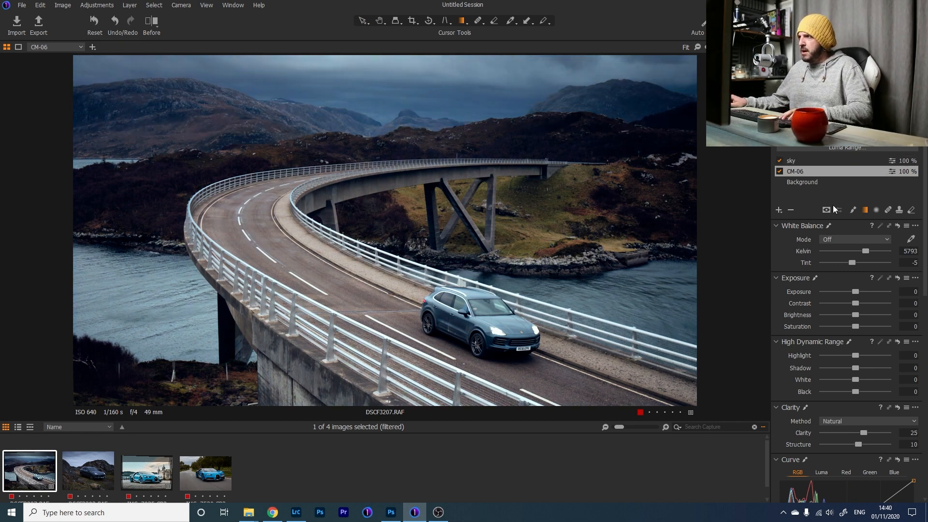
left_click(800, 161)
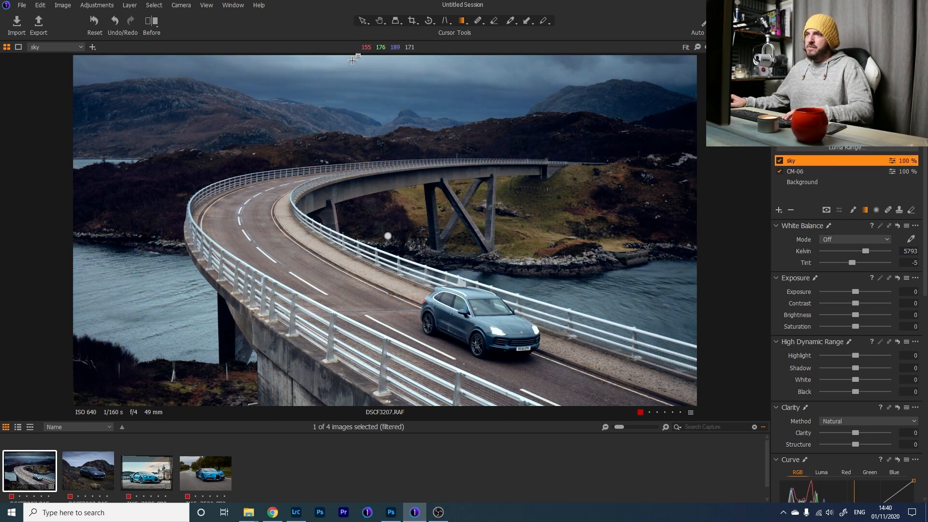
left_click_drag(353, 60, 381, 183)
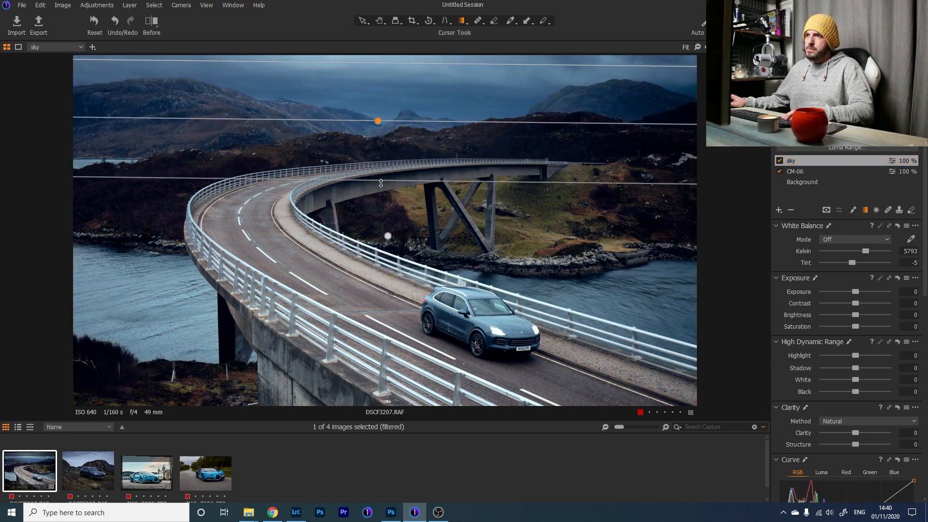
Step: Set the sky layer's Exposure to -0.18 and Clarity to 50
scroll(846, 369, "down", 1)
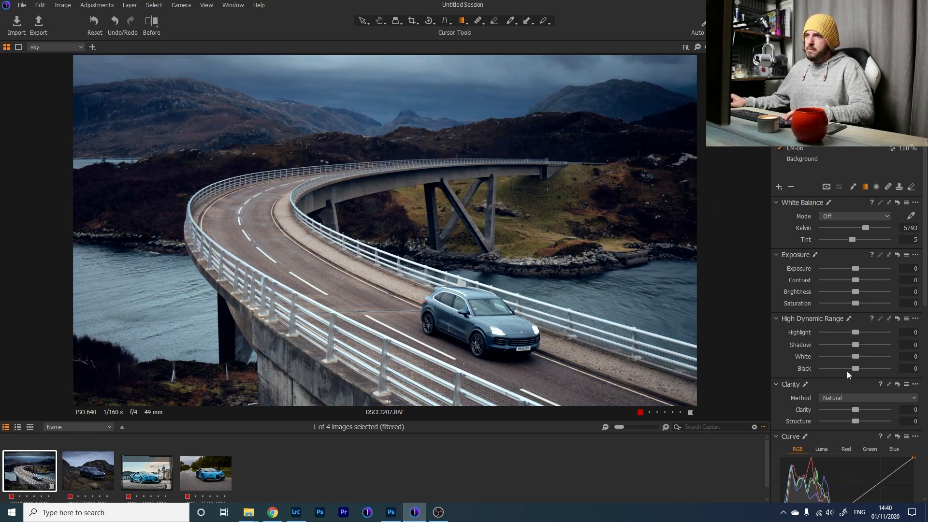
left_click_drag(859, 268, 856, 269)
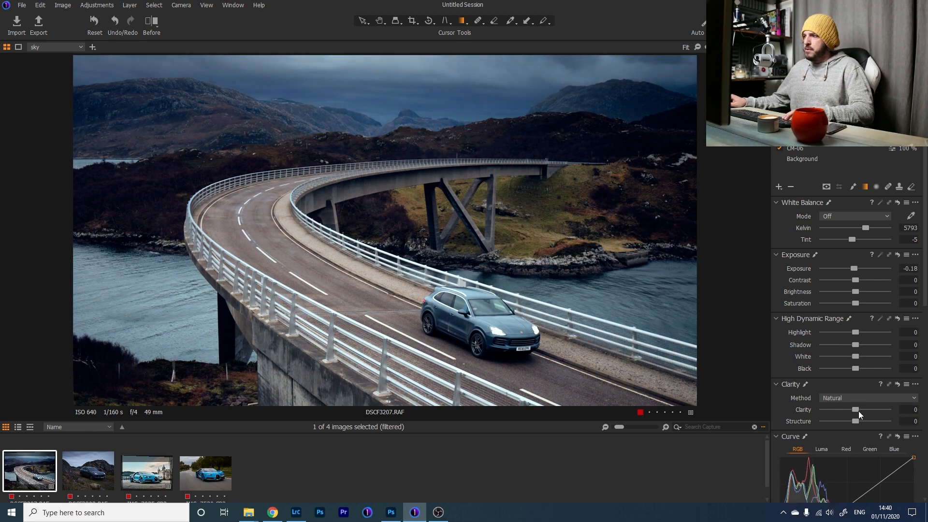
mouse_move(856, 409)
left_mouse_down()
mouse_move(886, 417)
mouse_move(850, 422)
mouse_move(890, 422)
mouse_move(856, 426)
left_mouse_up()
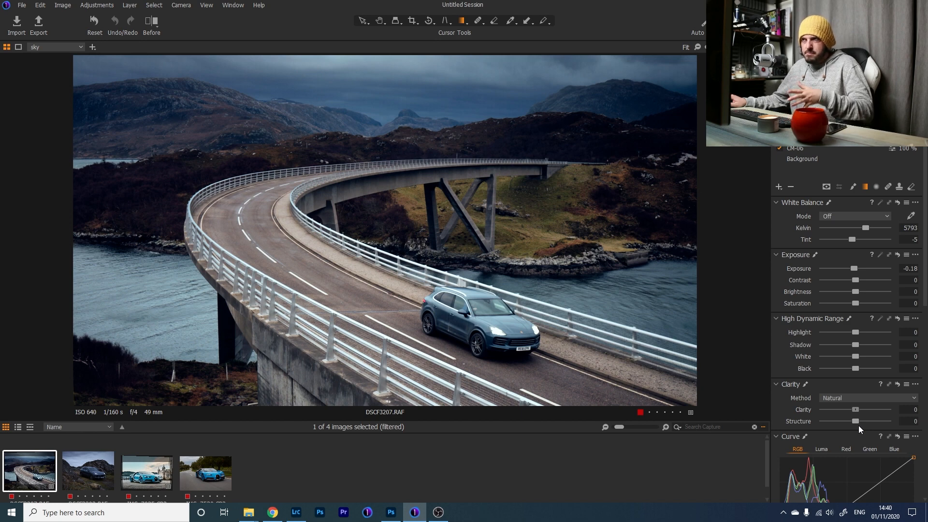
mouse_move(859, 426)
left_mouse_down()
mouse_move(884, 429)
mouse_move(854, 436)
mouse_move(883, 437)
mouse_move(870, 438)
left_mouse_up()
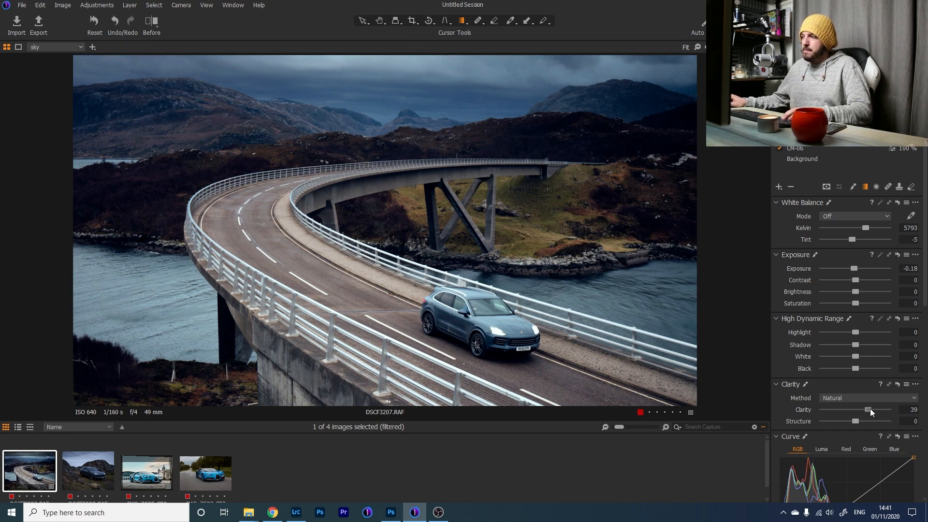
left_click_drag(871, 409, 875, 411)
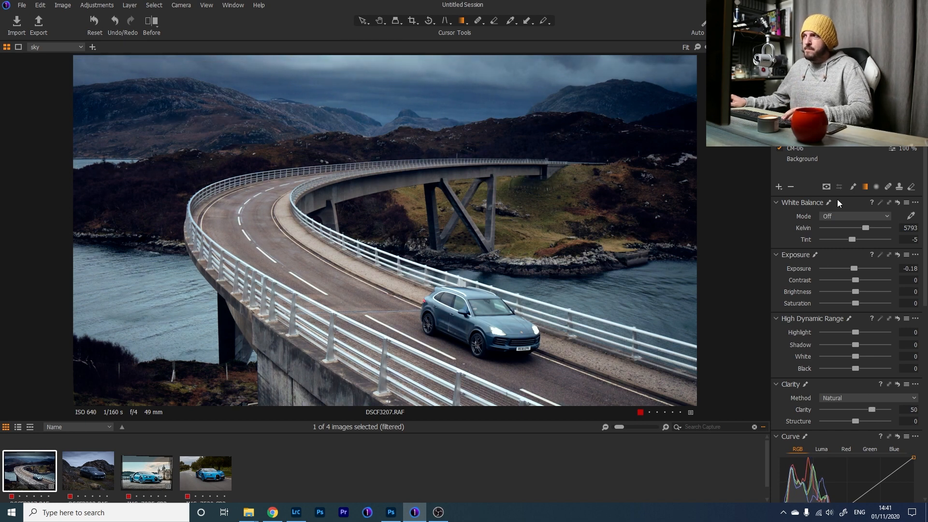
Step: Toggle the sky layer's visibility off and on to compare the photo with and without its adjustments
left_click(779, 138)
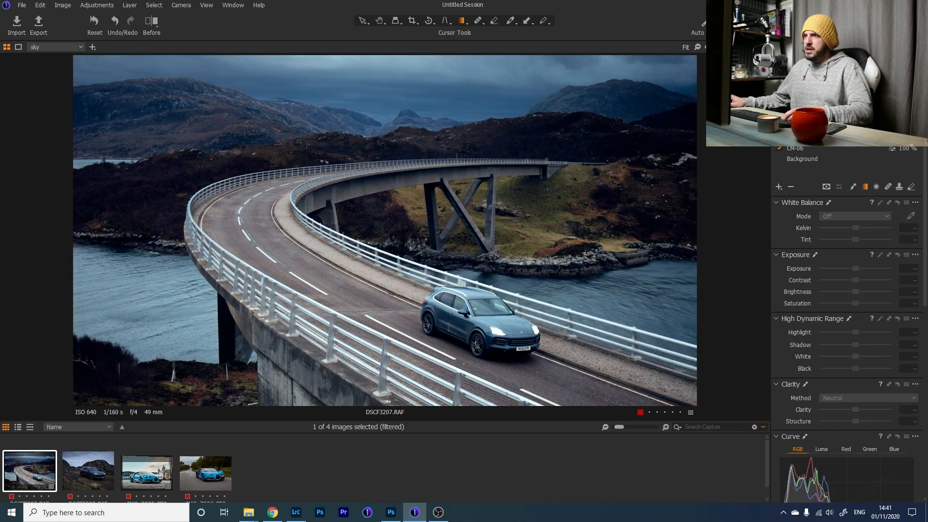
left_click(779, 138)
left_click(779, 138)
left_click(779, 138)
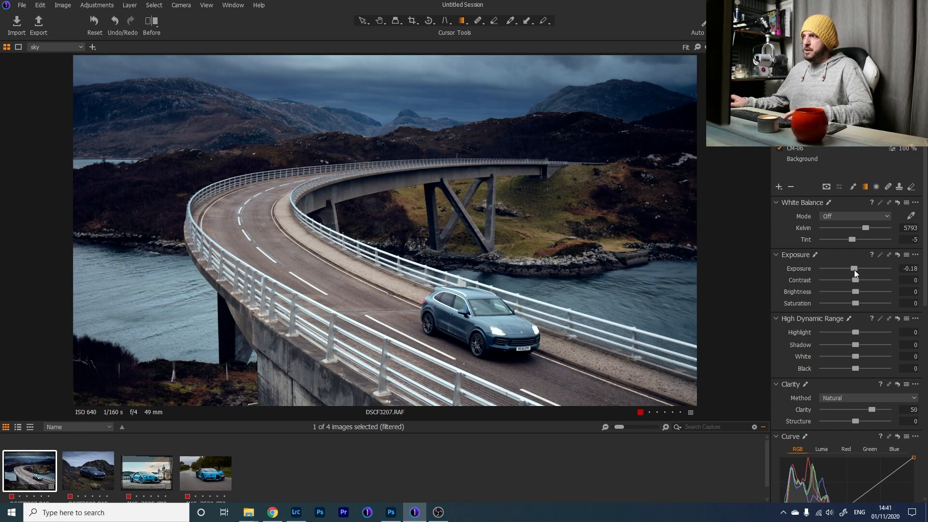
Step: Set the background layer's Exposure to 0.65
left_click(834, 161)
left_click_drag(856, 270, 861, 267)
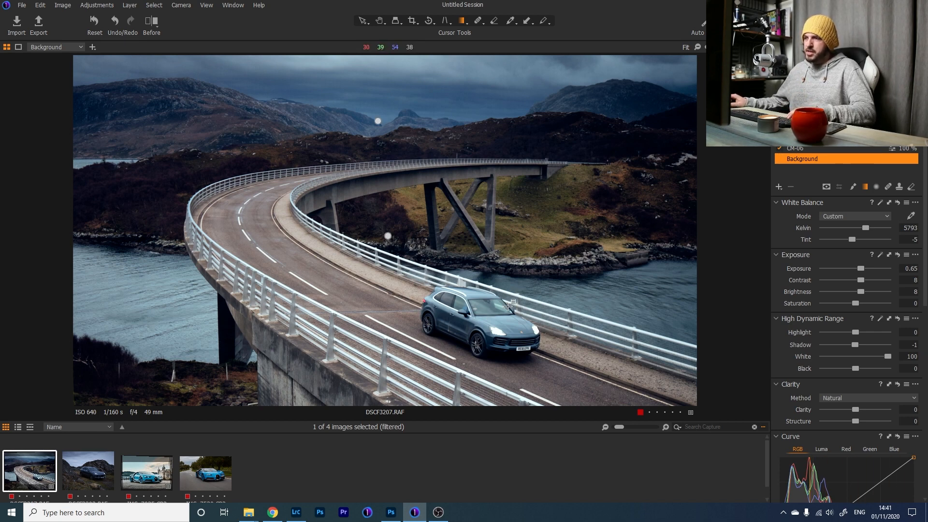
Step: Add another adjustment layer for the vehicle on the bridge and name it "car"
key("z")
left_click(608, 307)
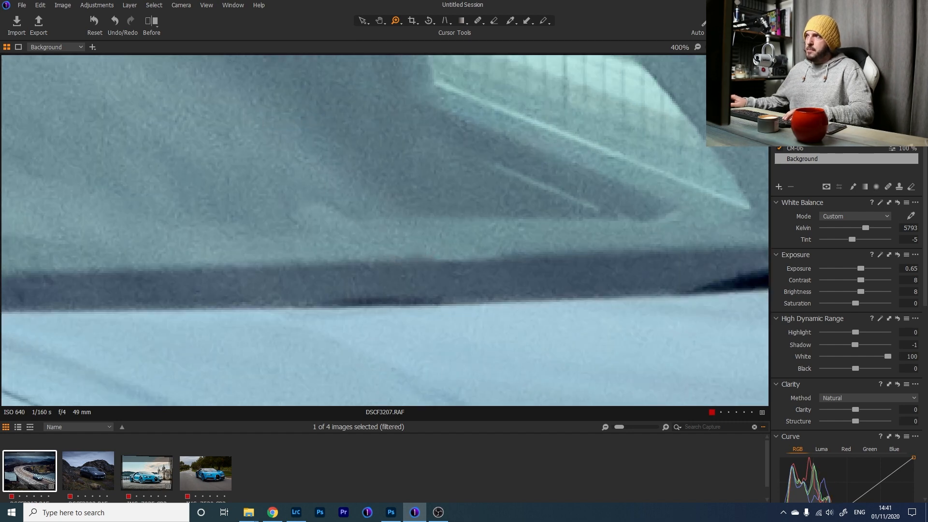
scroll(370, 216, "down", 6)
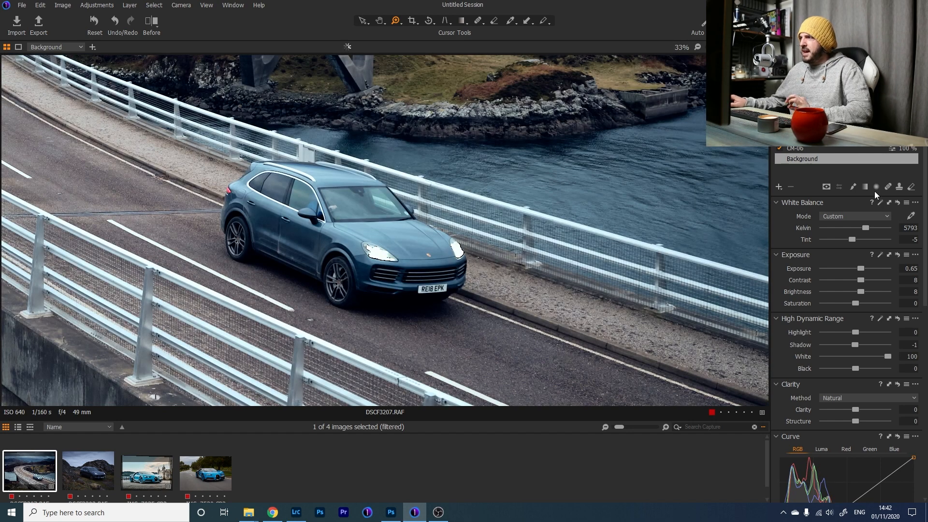
left_click(779, 186)
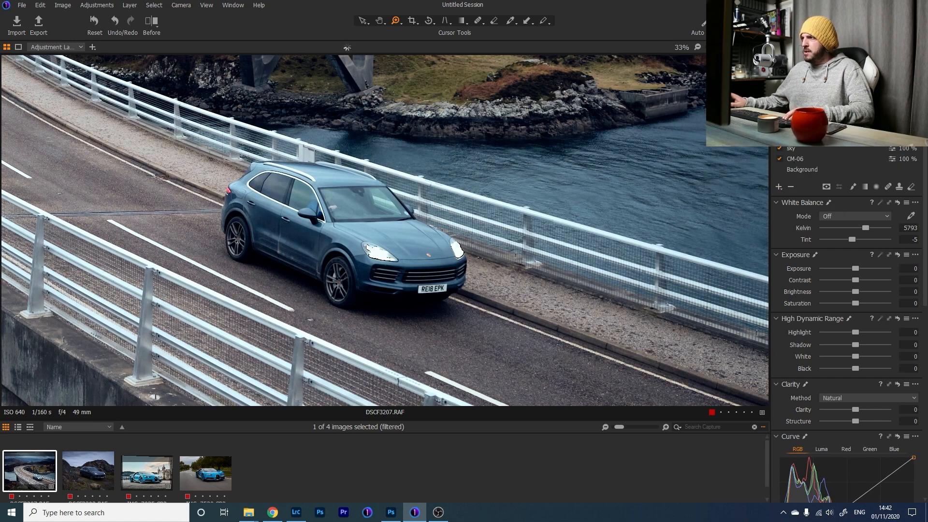
type("car")
key("Return")
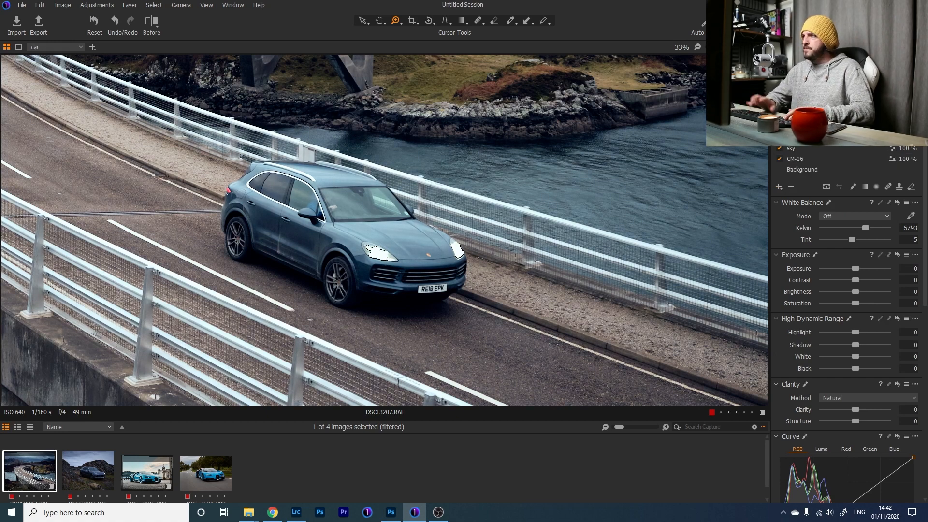
Step: Prepare the mask brush for the car layer with Size 36 and a higher Flow
left_click(853, 186)
key("ctrl+0")
scroll(319, 230, "up", 4)
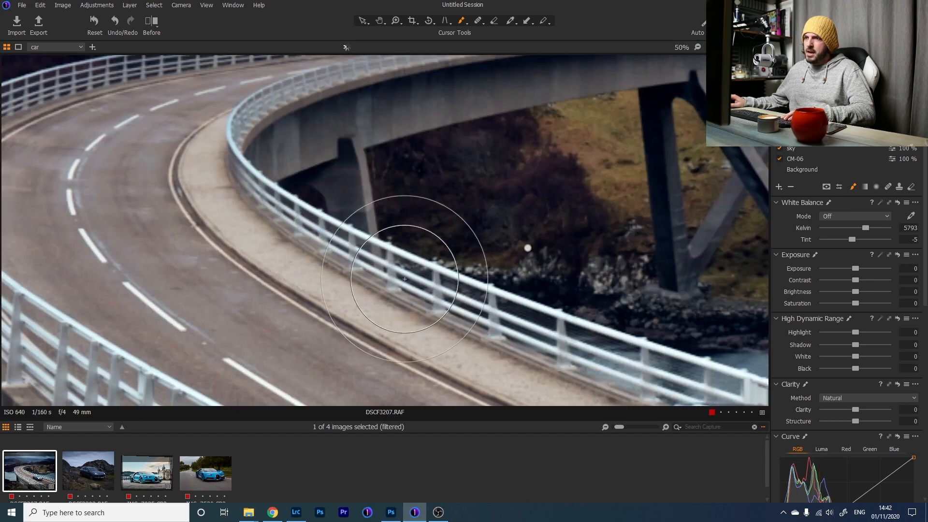
left_click_drag(601, 297, 70, 1)
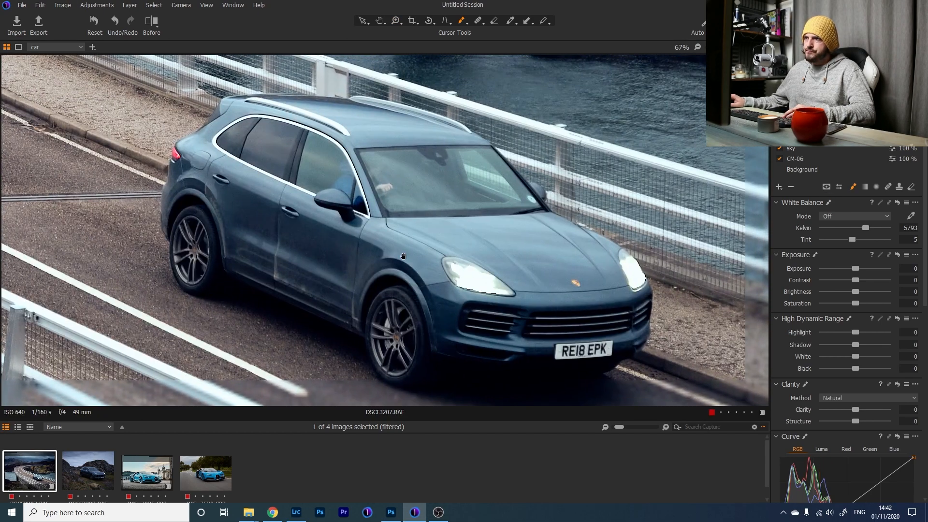
right_click(450, 241)
left_click_drag(450, 240, 433, 246)
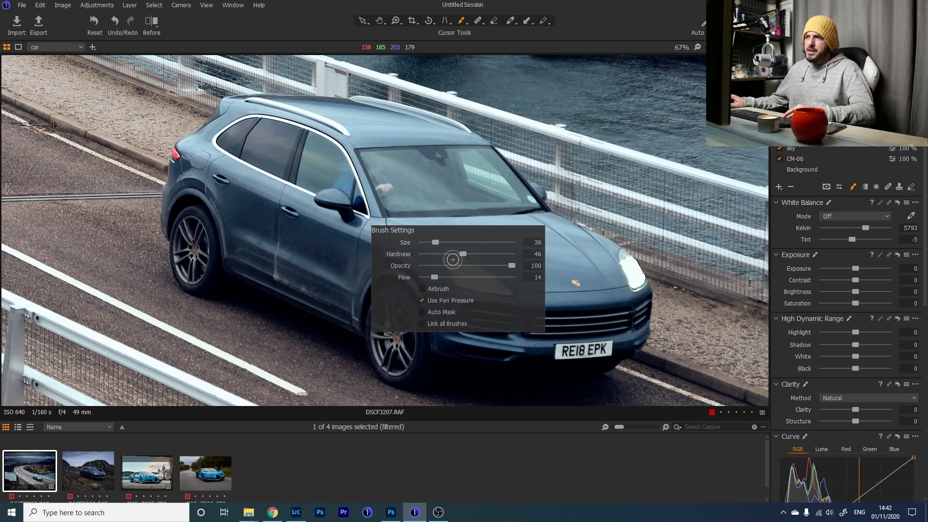
left_click_drag(435, 277, 499, 279)
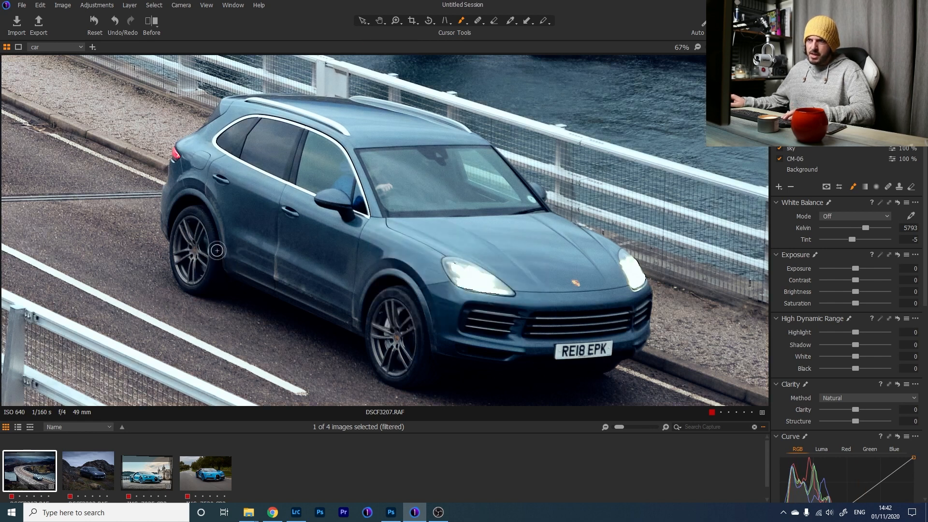
Step: Brush a closed outline around the car's edges on the car layer's mask and fill the mask inside it
mouse_move(213, 258)
left_mouse_down()
mouse_move(184, 283)
mouse_move(170, 208)
mouse_move(169, 217)
mouse_move(213, 130)
mouse_move(194, 141)
mouse_move(231, 103)
mouse_move(294, 98)
mouse_move(445, 130)
mouse_move(480, 148)
mouse_move(571, 234)
left_mouse_up()
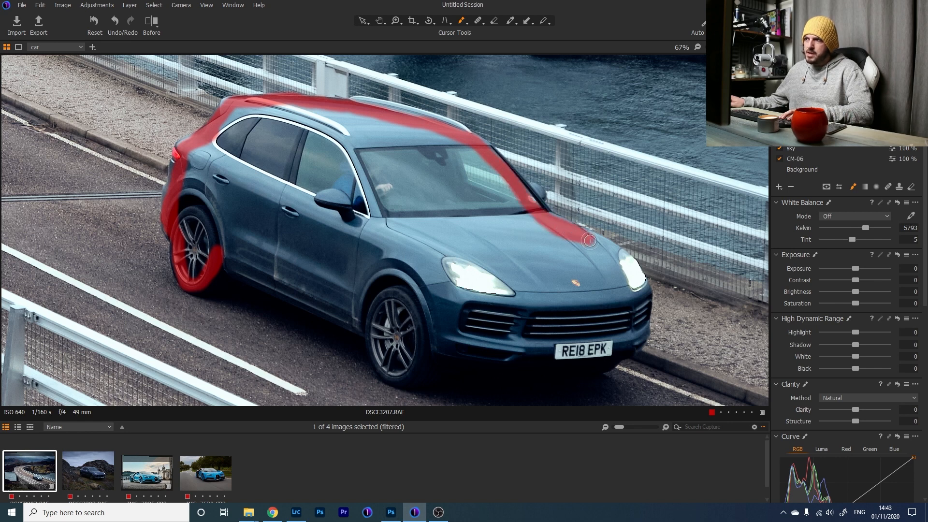
mouse_move(615, 255)
left_mouse_down()
mouse_move(598, 241)
mouse_move(641, 288)
mouse_move(641, 320)
mouse_move(481, 365)
mouse_move(434, 357)
mouse_move(394, 375)
mouse_move(366, 333)
mouse_move(229, 269)
left_mouse_up()
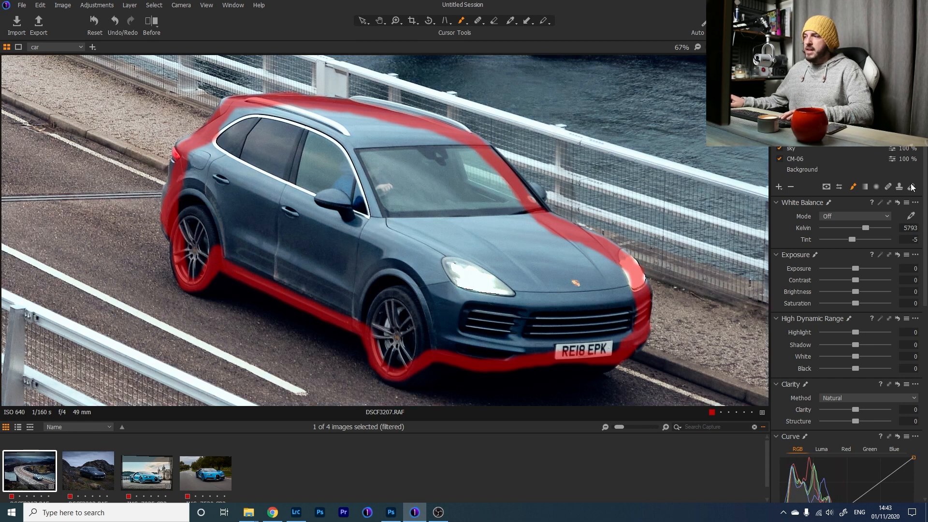
right_click(807, 146)
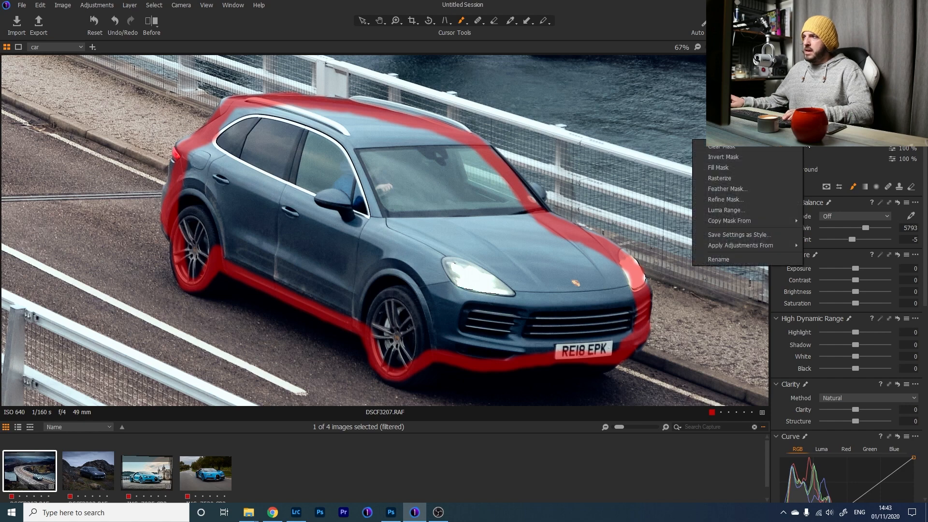
left_click(758, 169)
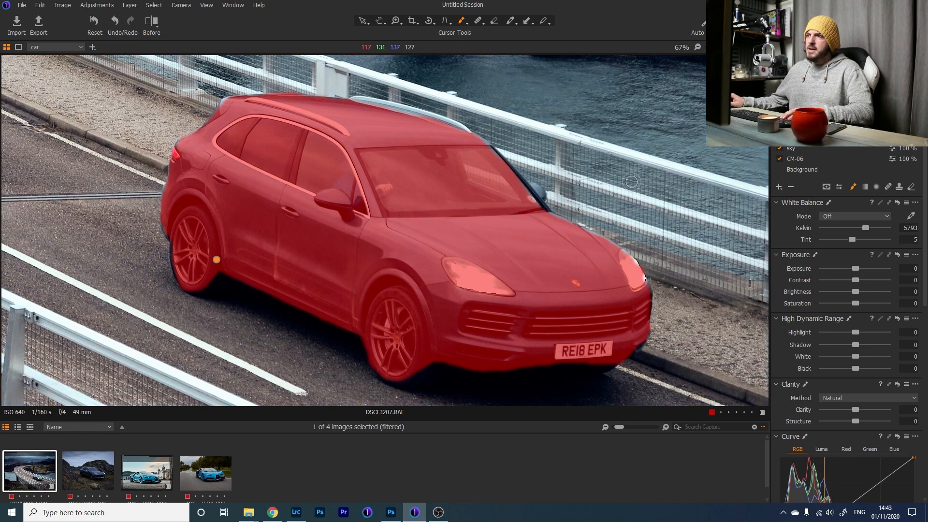
Step: Feather the car layer's mask with a Radius of 14.6 and apply it
right_click(818, 137)
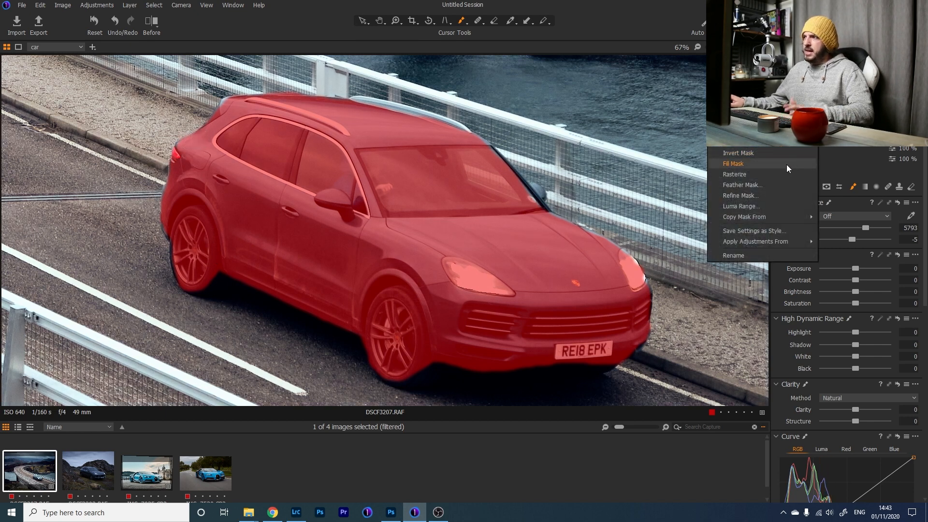
left_click(743, 185)
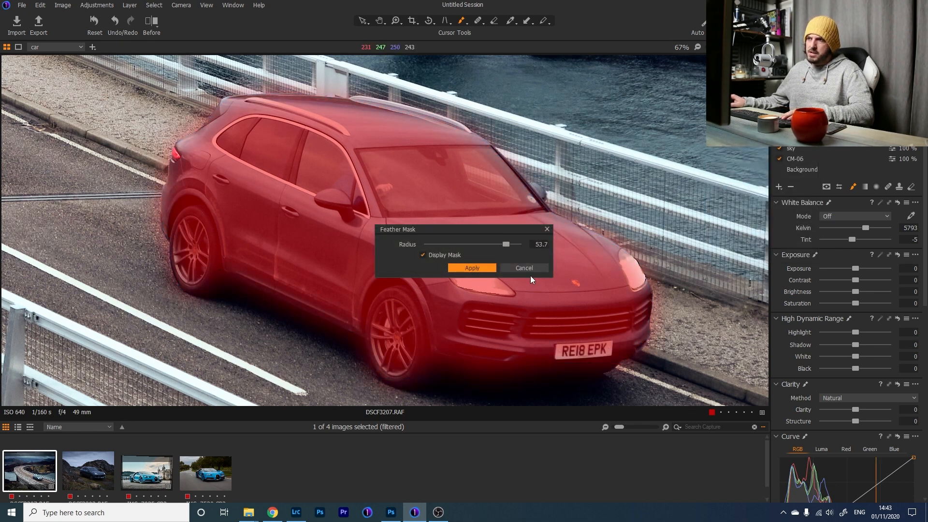
left_click_drag(506, 247, 432, 250)
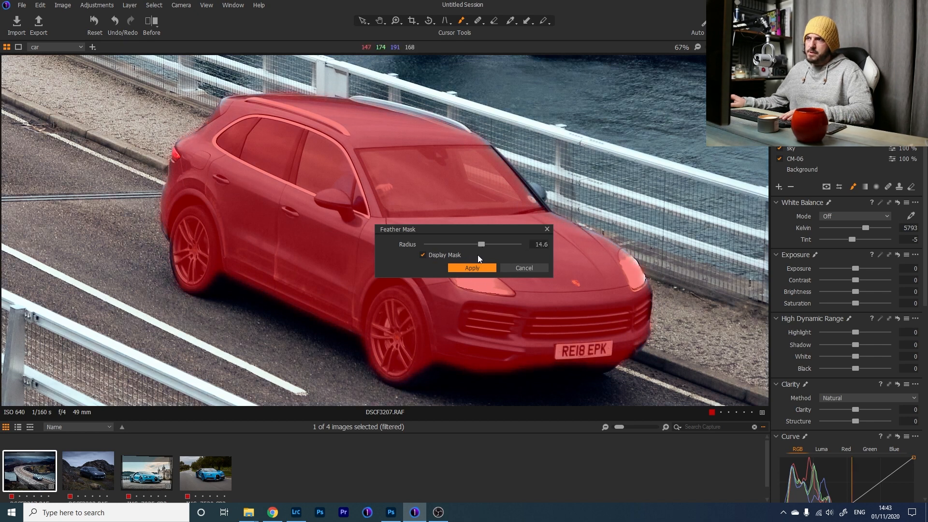
left_click(456, 269)
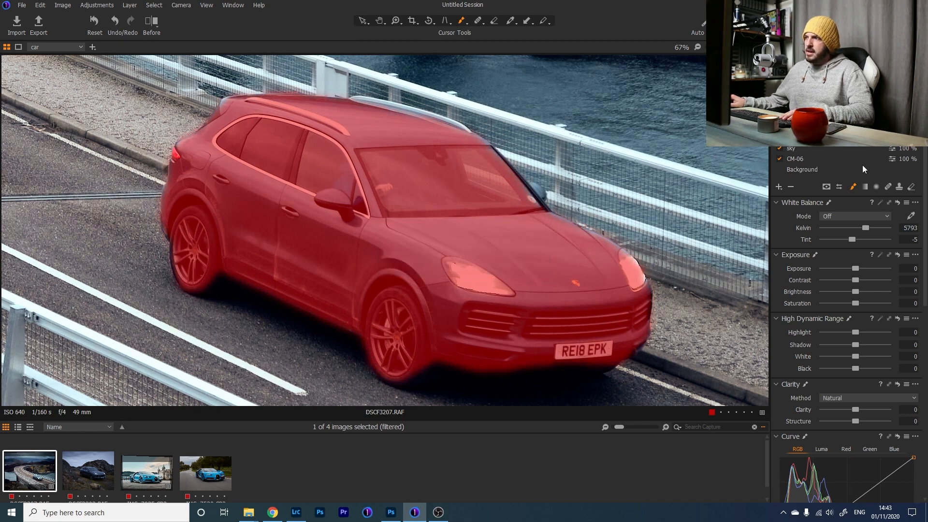
Step: Refine the car layer's mask with a Radius of 132 and apply it
right_click(795, 135)
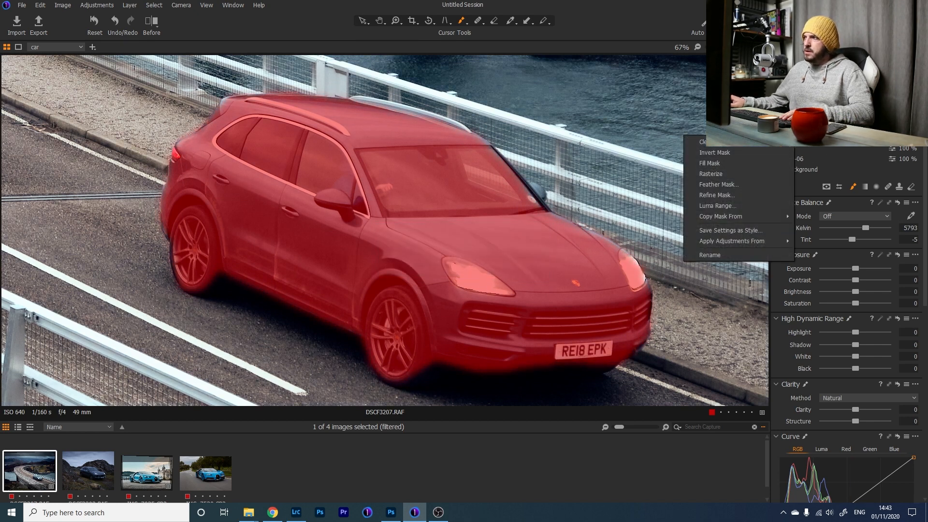
left_click(731, 194)
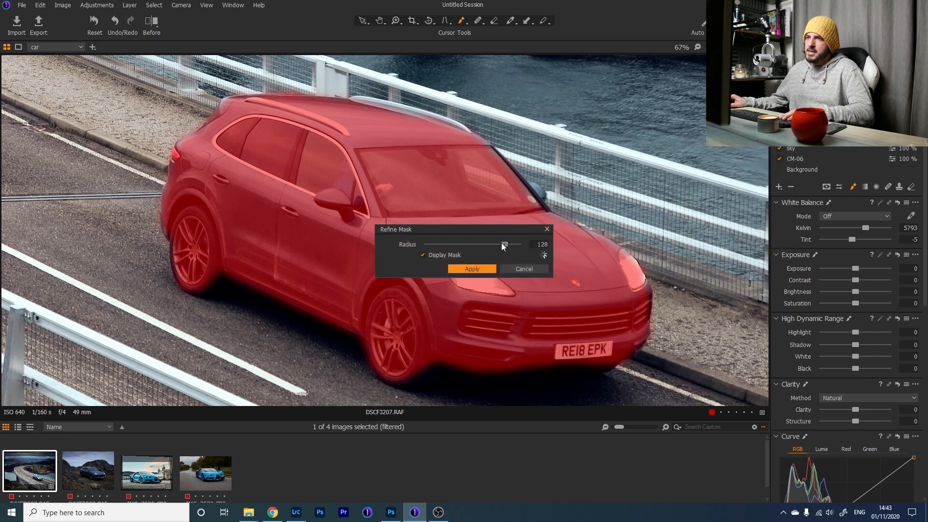
left_click_drag(442, 248, 506, 257)
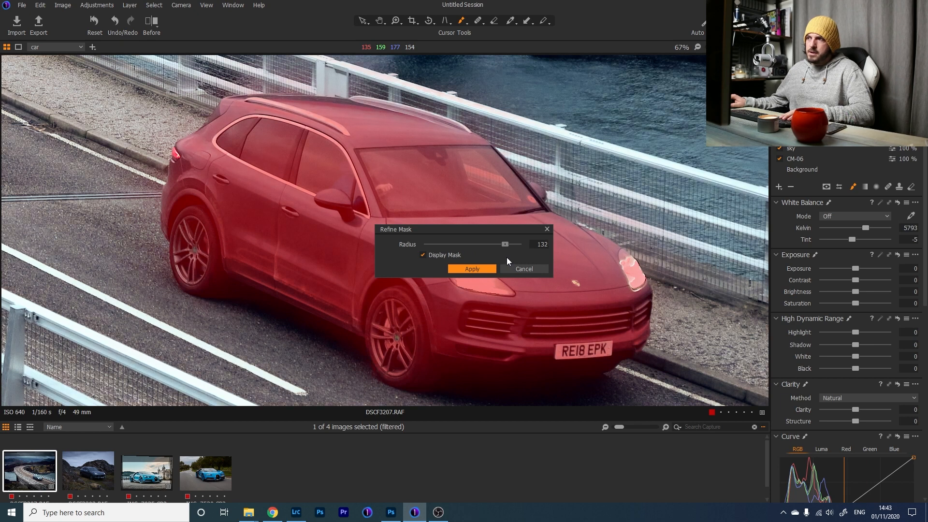
left_click(480, 267)
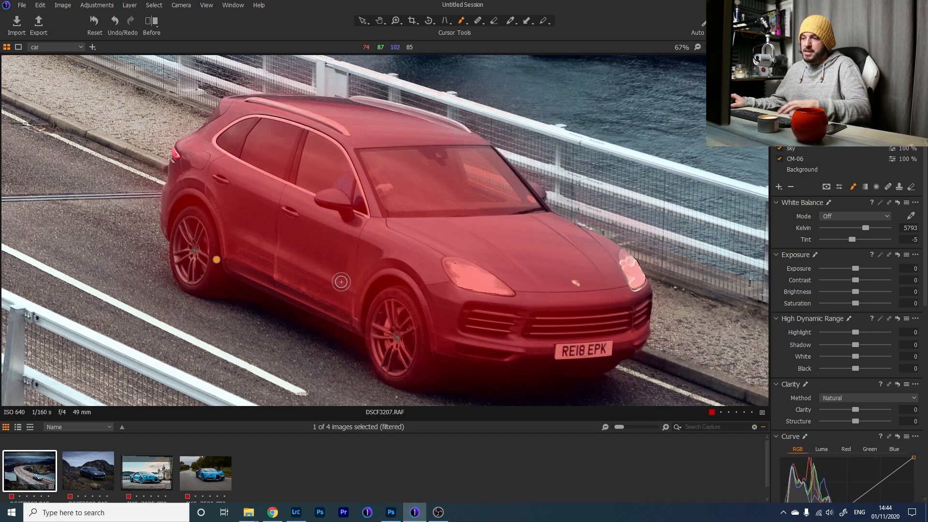
Step: Hide the mask overlay and set the car layer's Exposure to 0.24, Contrast to 6 and Clarity to 41
key("ctrl+0")
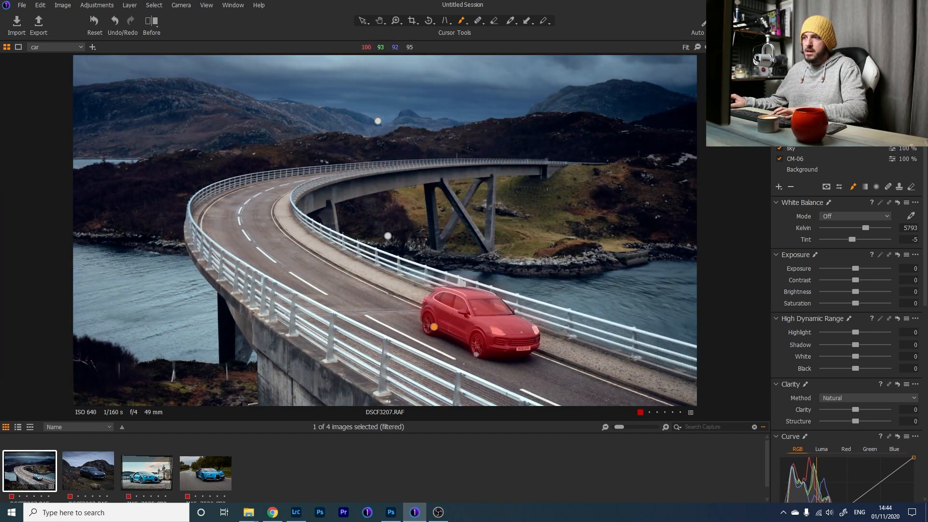
scroll(388, 236, "up", 2)
left_click_drag(597, 208, 388, 24)
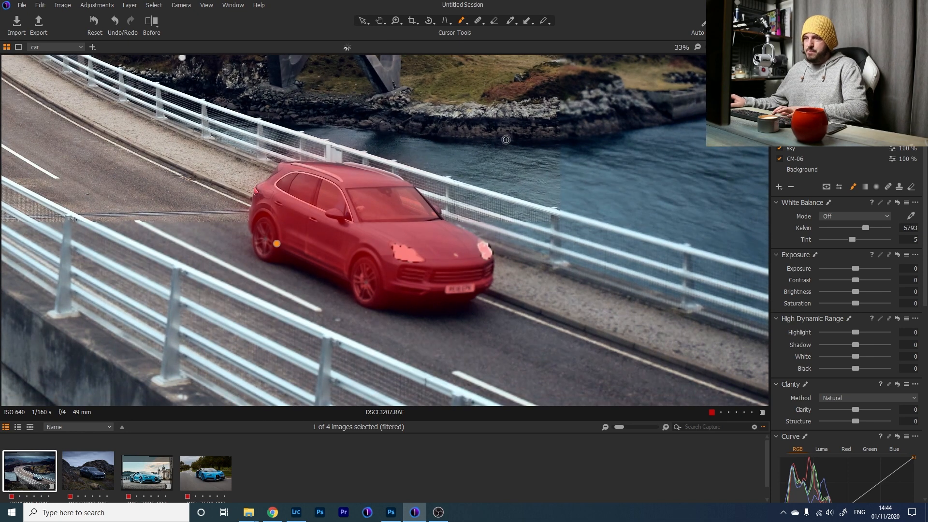
key("m")
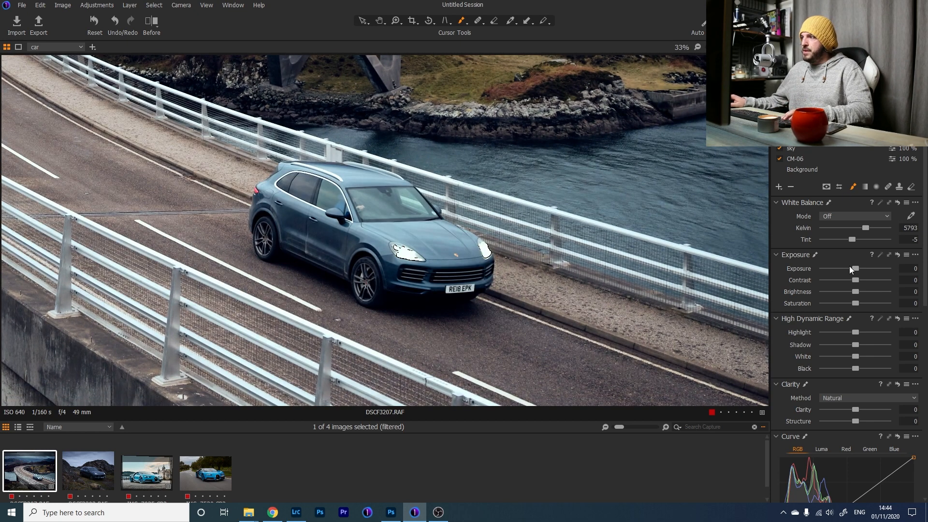
left_click_drag(855, 269, 858, 279)
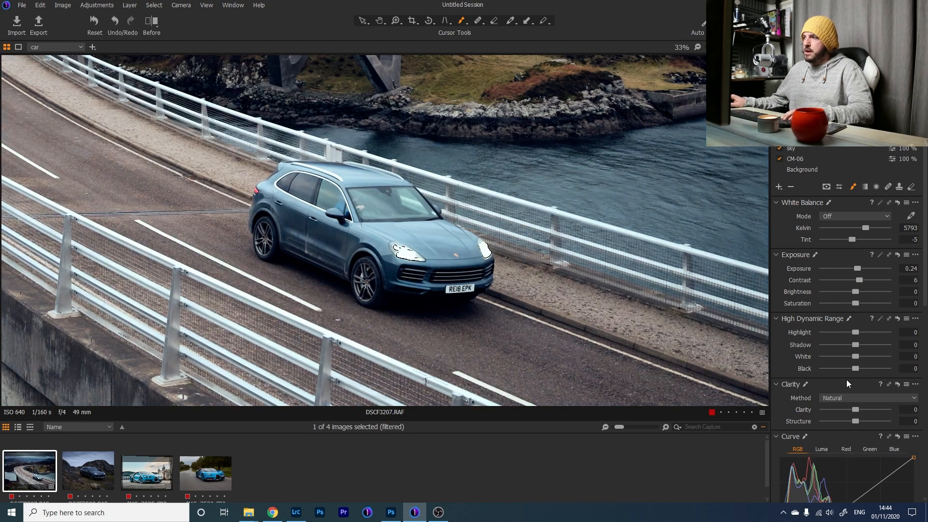
left_click_drag(850, 408, 883, 416)
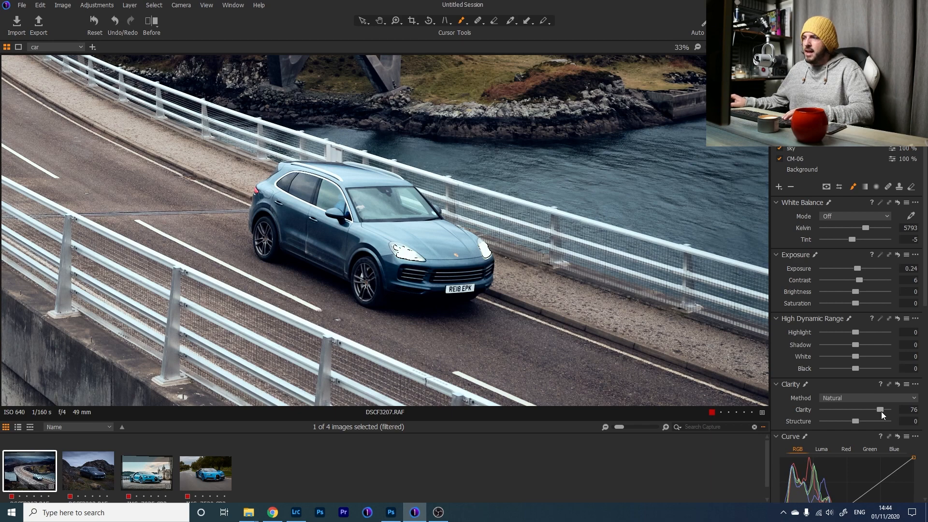
left_click_drag(880, 412, 869, 412)
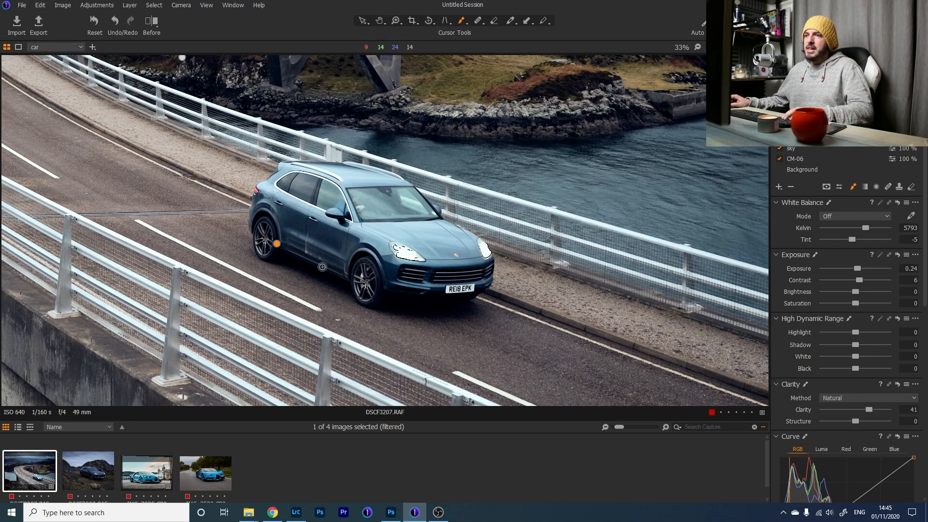
Step: Examine the car's lower doors and sill close up at 200% to check the bodywork detail
key("z")
left_click(309, 257)
left_click(309, 257)
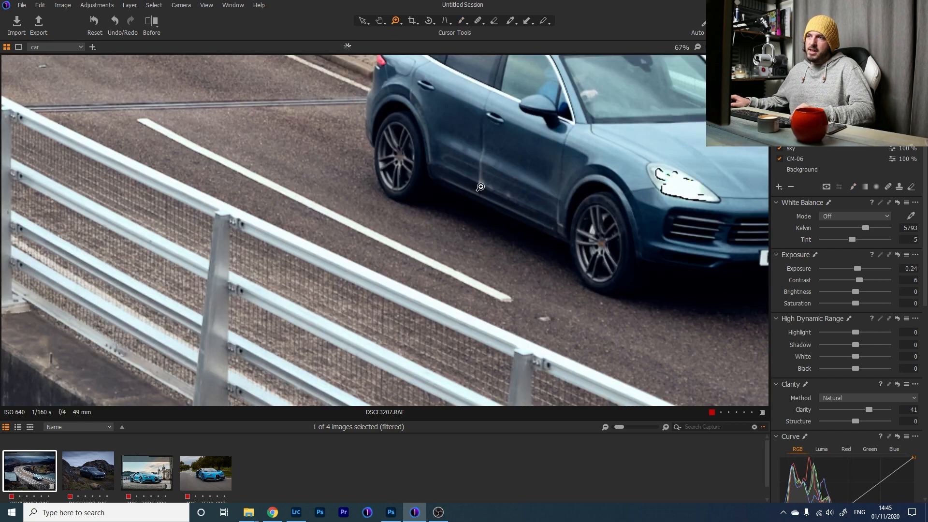
left_click(488, 177)
left_click(487, 177)
left_click_drag(169, 349, 368, 196)
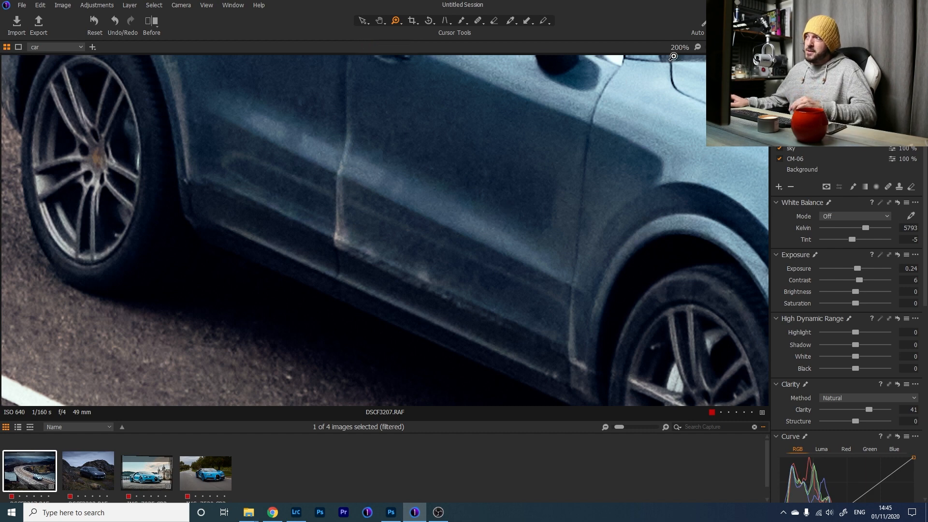
key("ctrl+minus")
key("ctrl+minus")
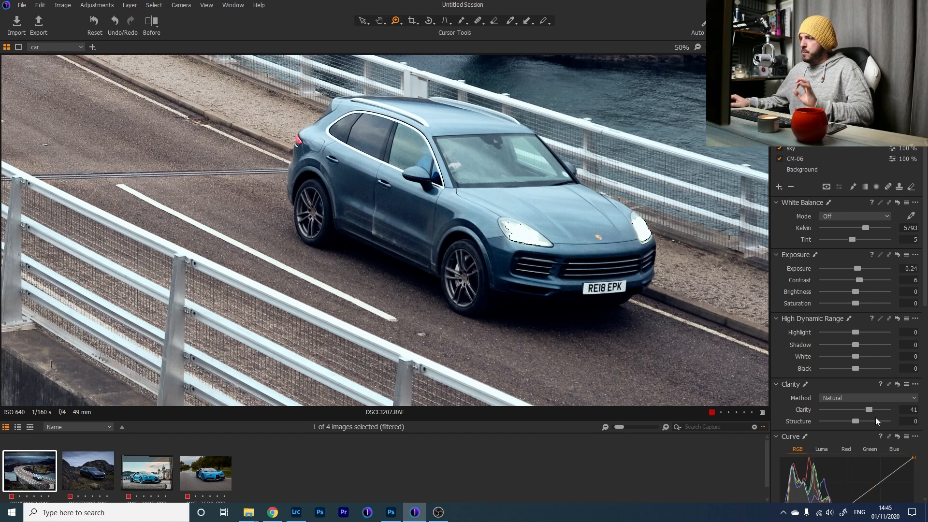
Step: Set the car layer's Clarity to 82, Structure to 4, Saturation to 9, Shadow to -16 and White to 39
left_click_drag(872, 410, 883, 411)
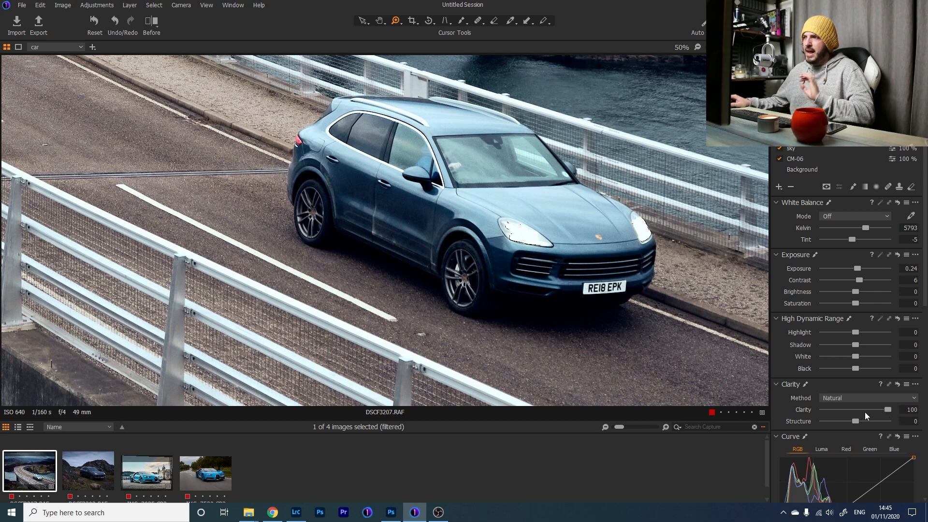
left_click_drag(887, 410, 880, 410)
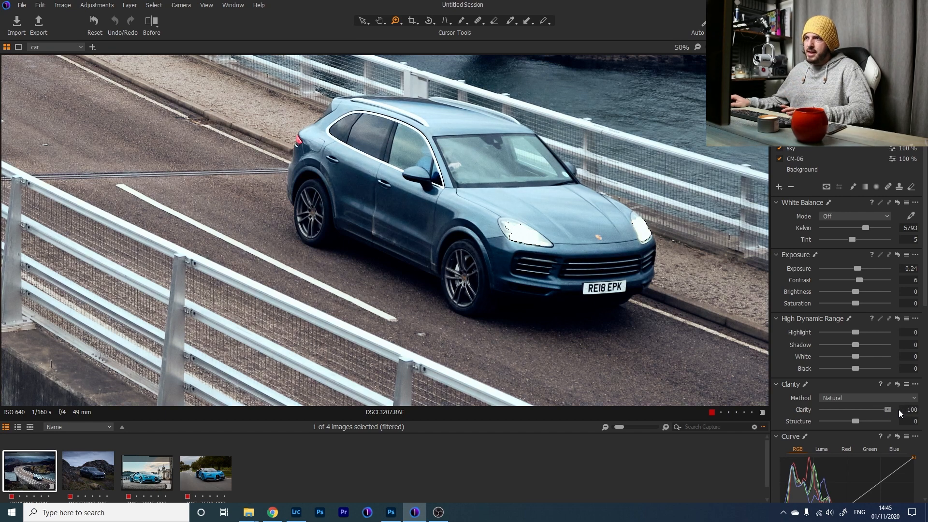
left_click_drag(888, 410, 882, 411)
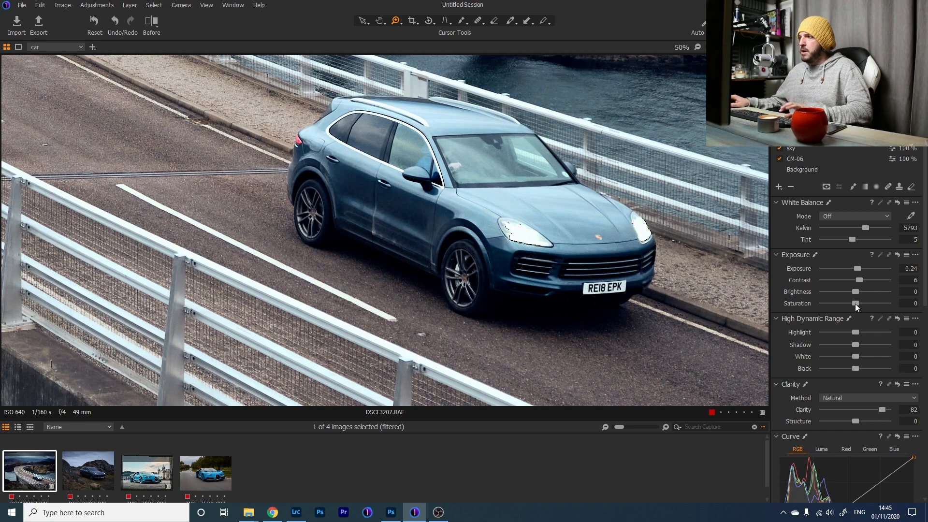
left_click_drag(856, 304, 860, 303)
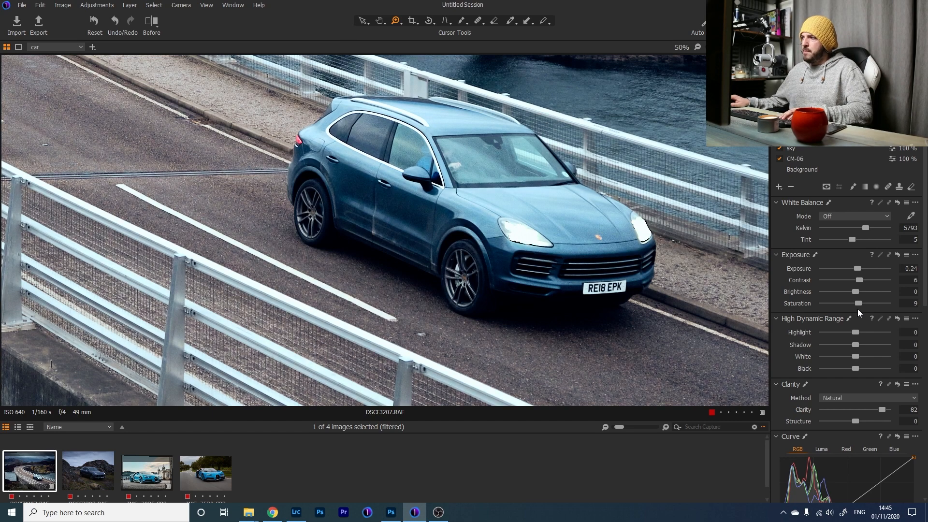
left_click_drag(852, 345, 866, 357)
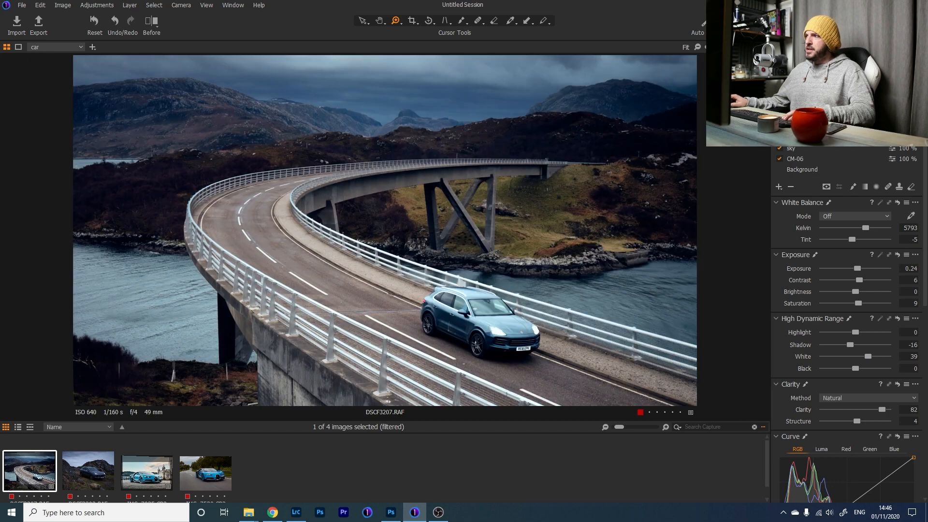
Step: Toggle the car layer's visibility repeatedly to compare the photo with and without it, leaving the layer enabled
left_click(780, 137)
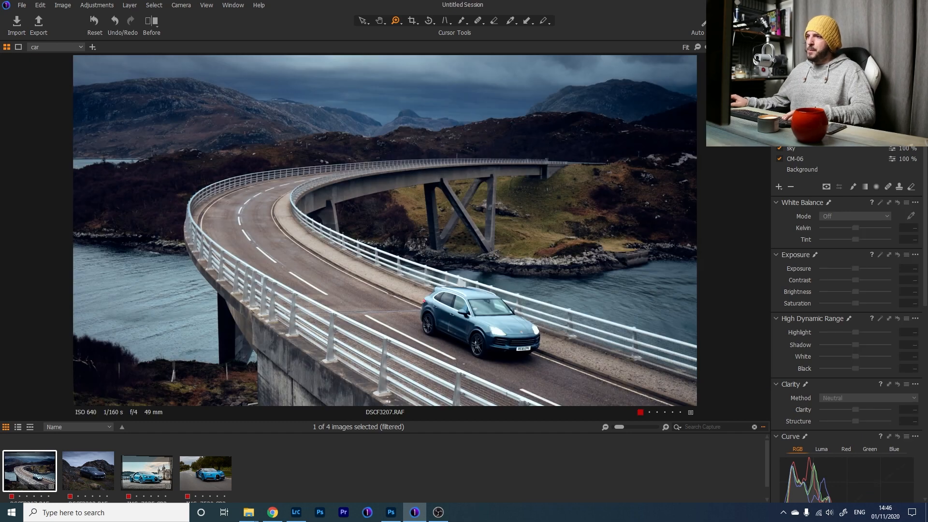
left_click(779, 138)
left_click(779, 138)
left_click(779, 138)
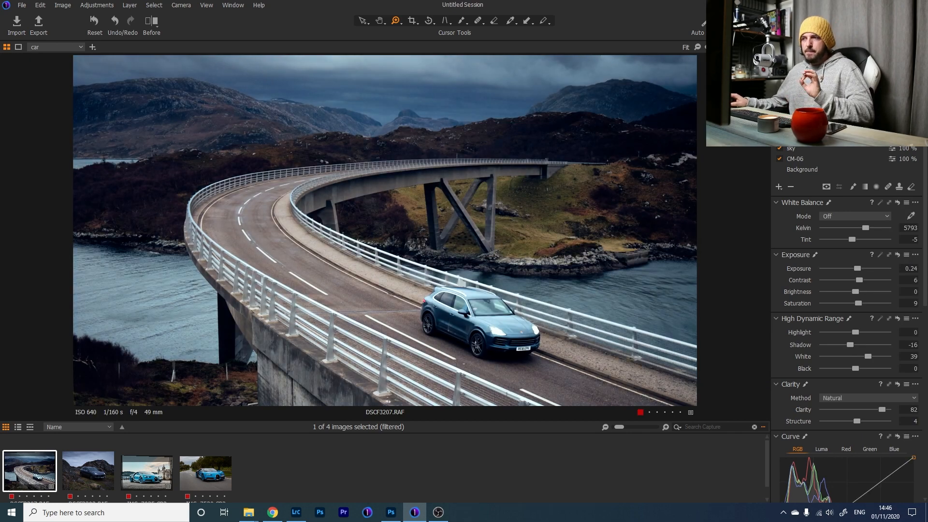
left_click(779, 138)
left_click(779, 137)
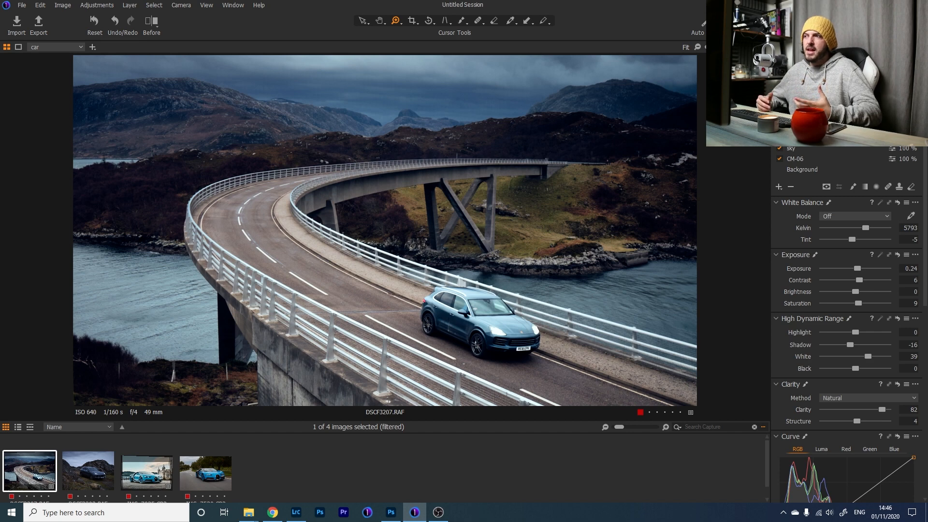
left_click(780, 138)
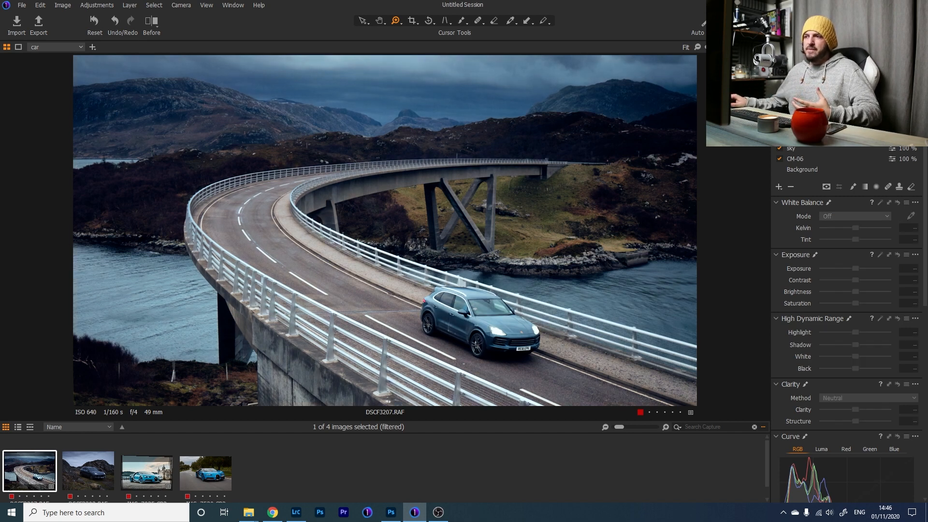
left_click(779, 137)
left_click(779, 138)
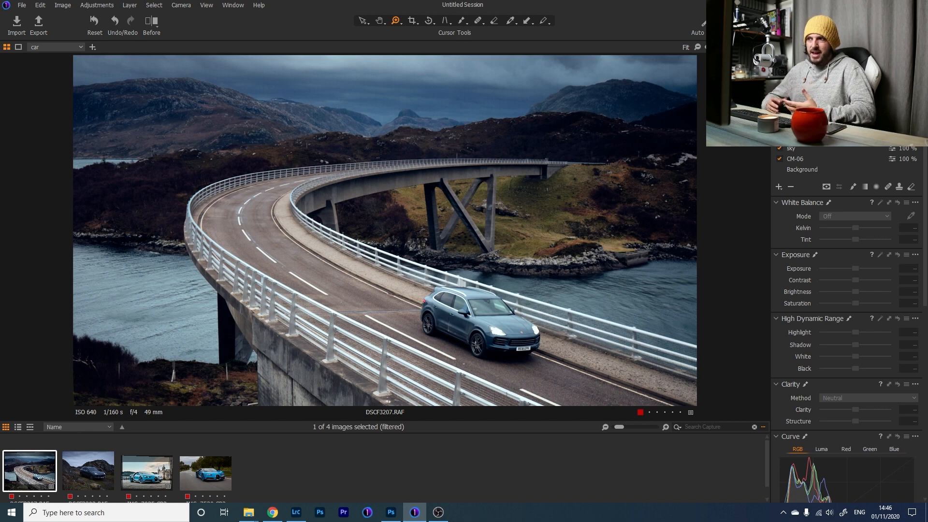
scroll(781, 159, "up", 1)
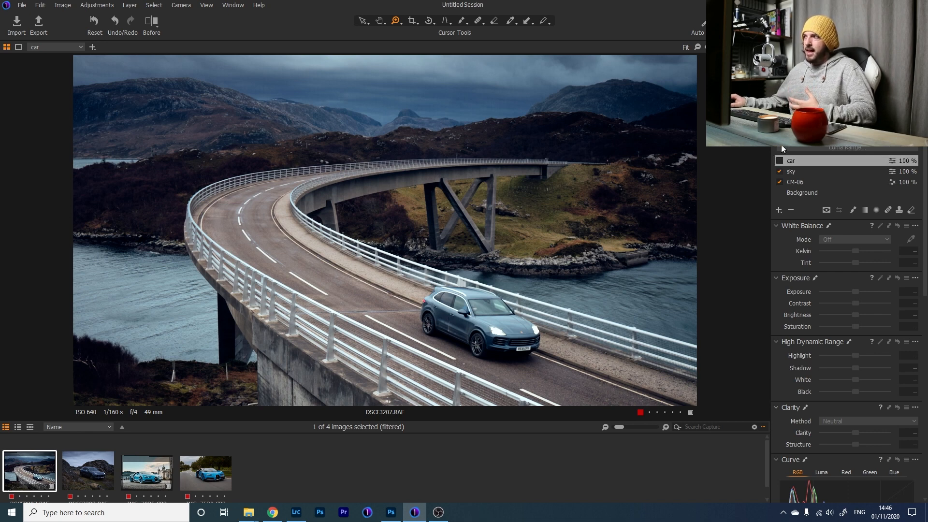
left_click(781, 163)
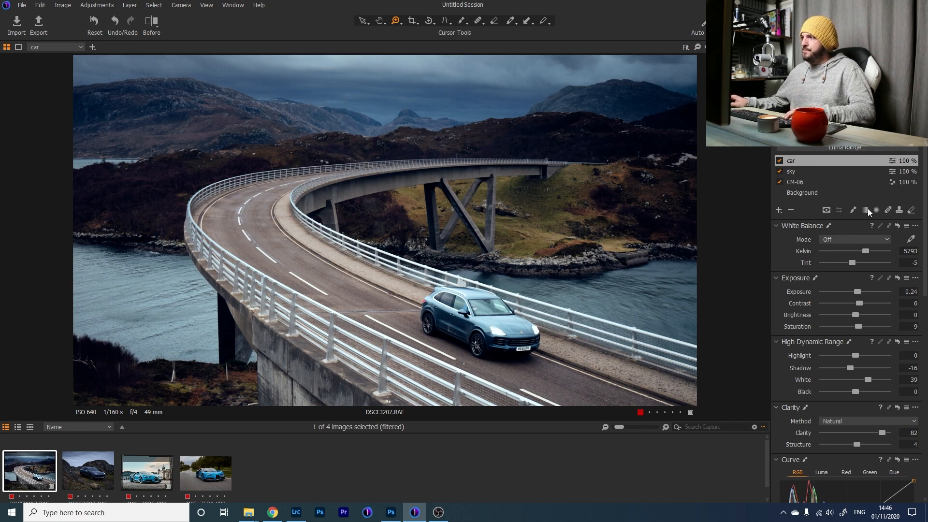
Step: Add another adjustment layer and draw a diagonal linear gradient mask from the photo's lower-left corner up to the bridge railing
left_click(779, 210)
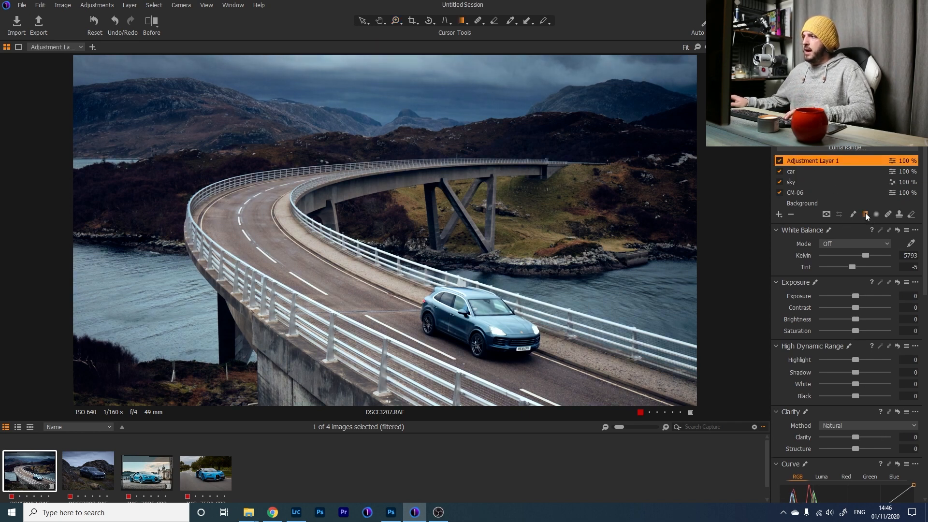
left_click_drag(147, 399, 208, 286)
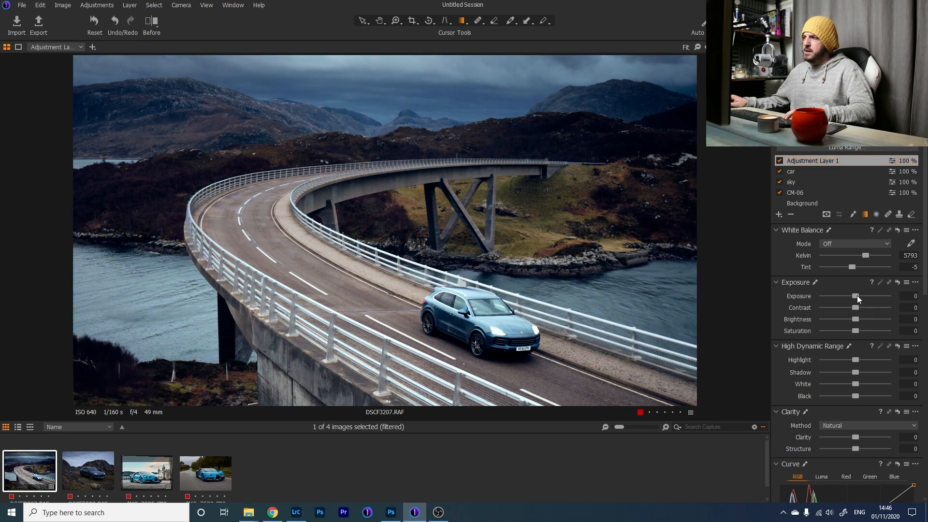
Step: Shift the gradient mask slightly up towards the bridge railing and set the layer's Exposure to -1.19
left_click_drag(857, 296, 853, 295)
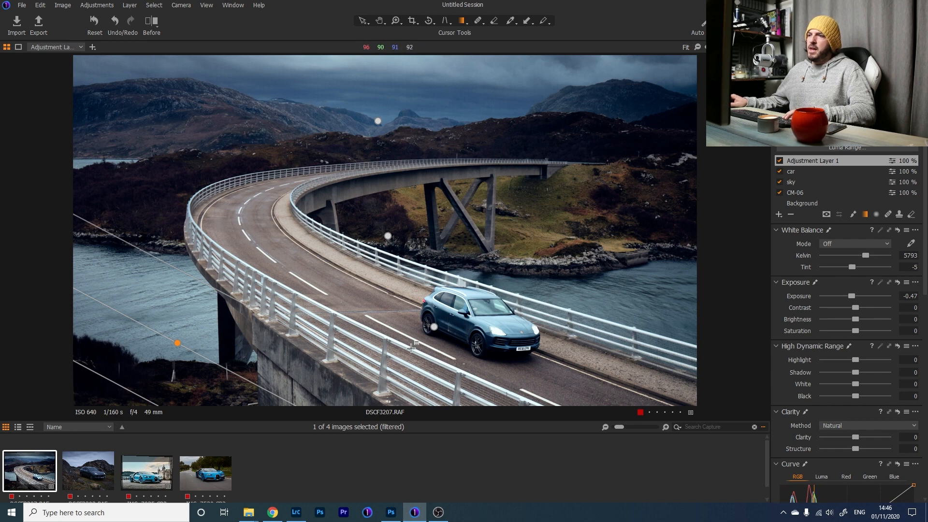
left_click_drag(268, 390, 285, 369)
left_click_drag(428, 326, 428, 303)
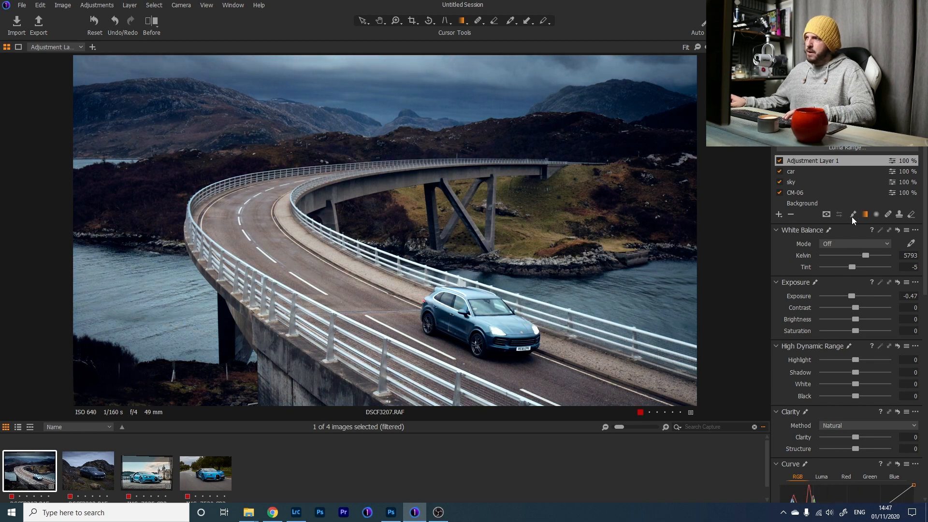
left_click_drag(851, 294, 846, 294)
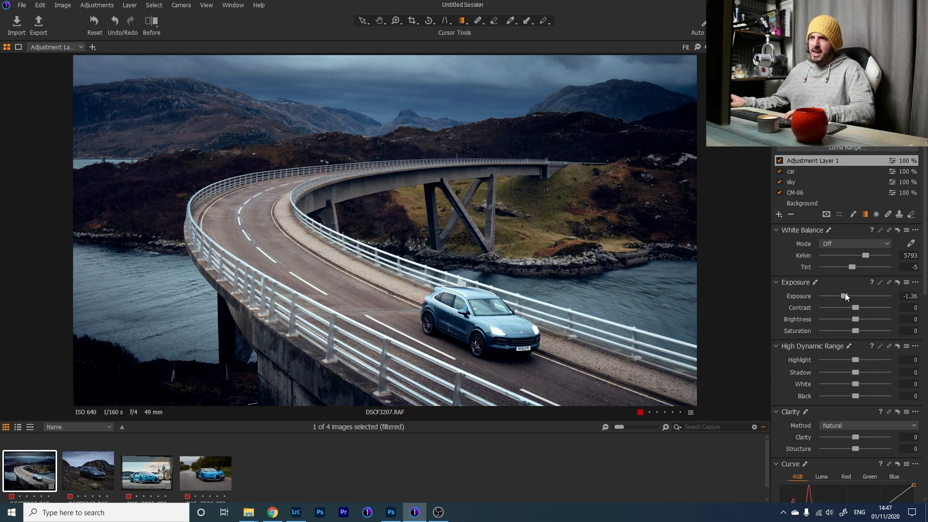
left_click_drag(845, 293, 847, 294)
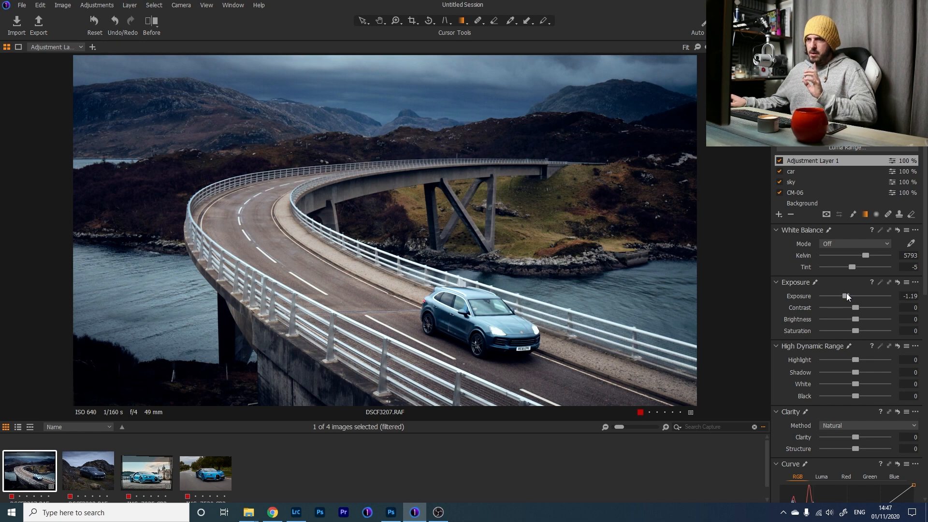
Step: Erase the gradient layer's mask over the water beside the bridge with a size 1094 eraser, and hide the mask overlay
right_click(831, 162)
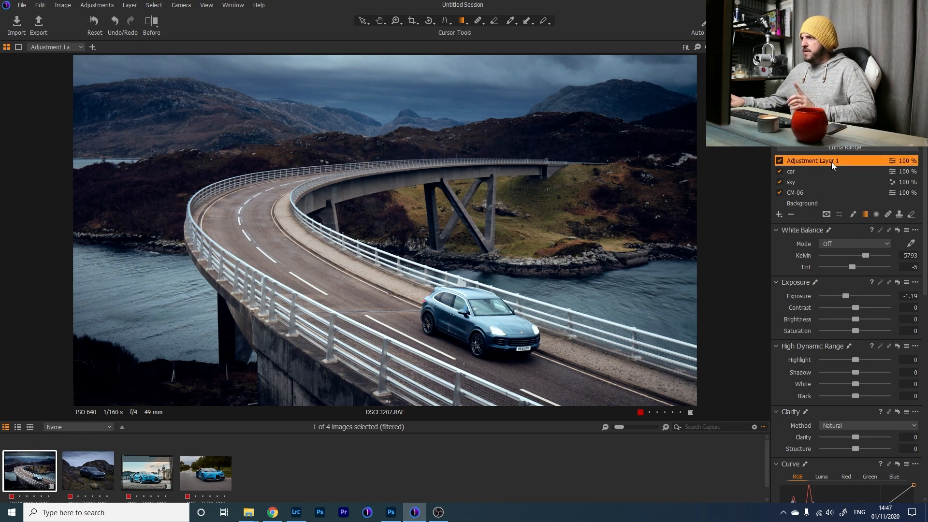
left_click(779, 200)
key("e")
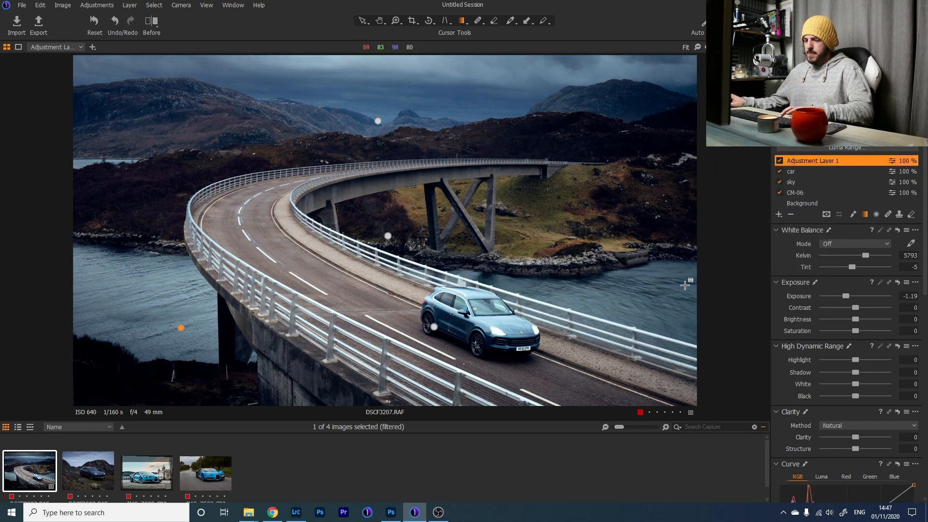
right_click(258, 259)
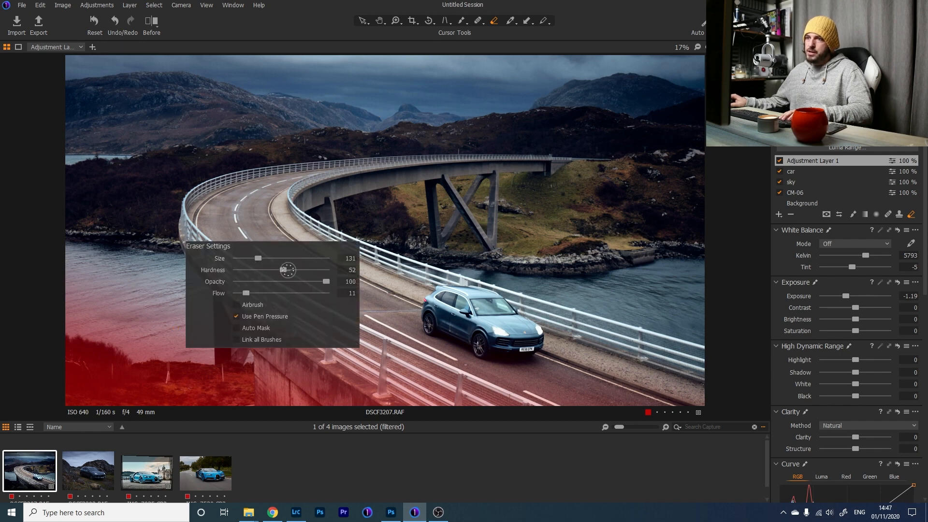
left_click_drag(269, 259, 283, 258)
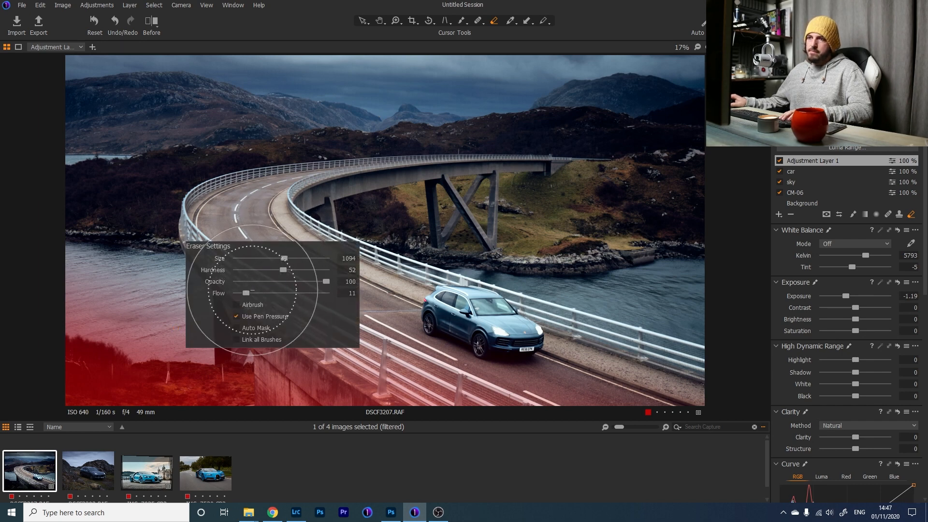
mouse_move(62, 289)
left_mouse_down()
mouse_move(52, 254)
mouse_move(71, 252)
mouse_move(164, 304)
mouse_move(147, 290)
mouse_move(146, 315)
left_mouse_up()
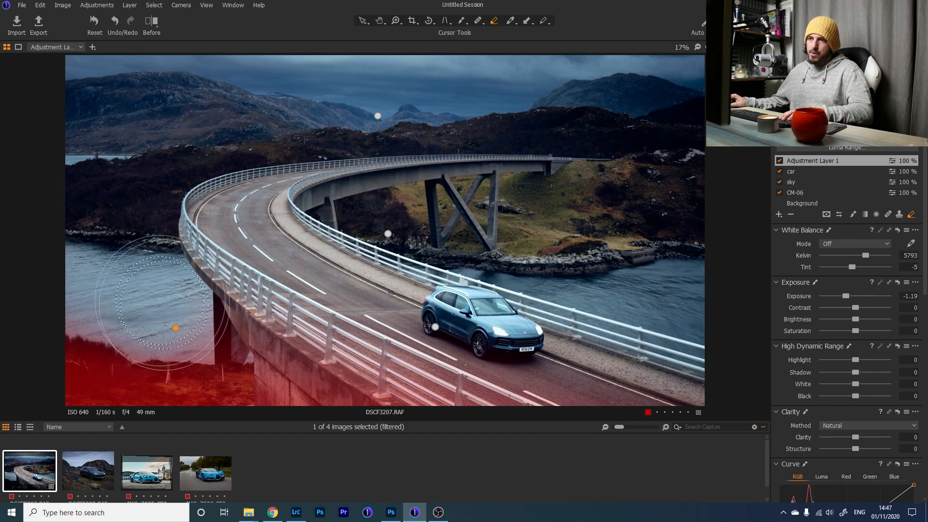
right_click(280, 235)
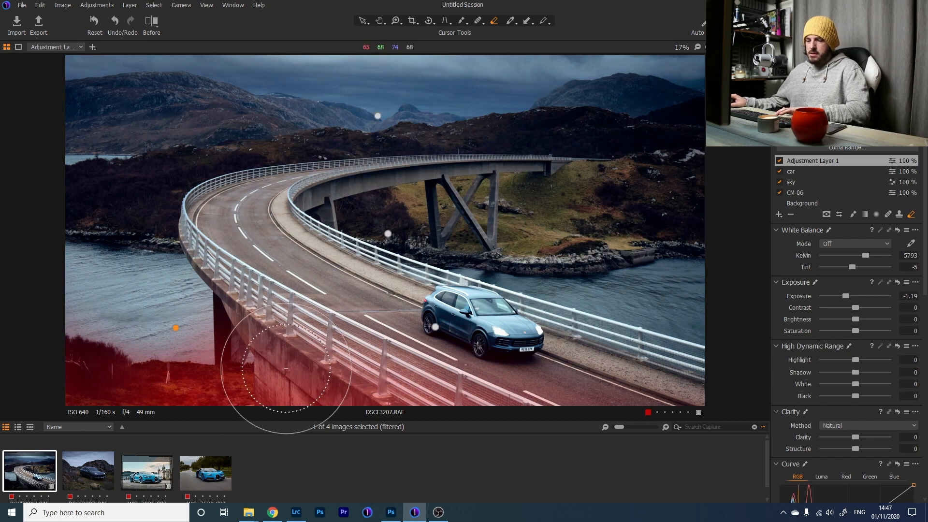
key("m")
Step: Toggle the gradient layer's visibility repeatedly to compare the darkened foreground with and without it, leaving the layer enabled
left_click(779, 160)
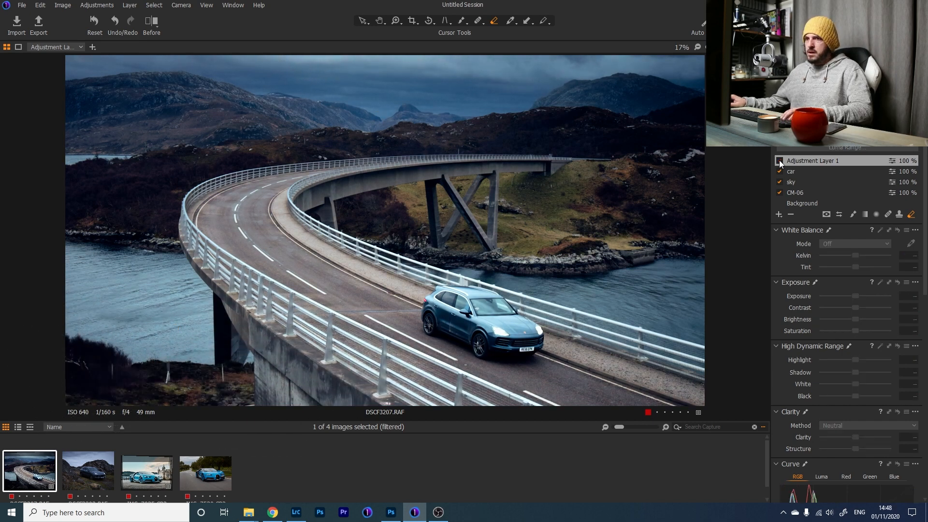
left_click(780, 160)
left_click(780, 161)
left_click(779, 160)
left_click(779, 161)
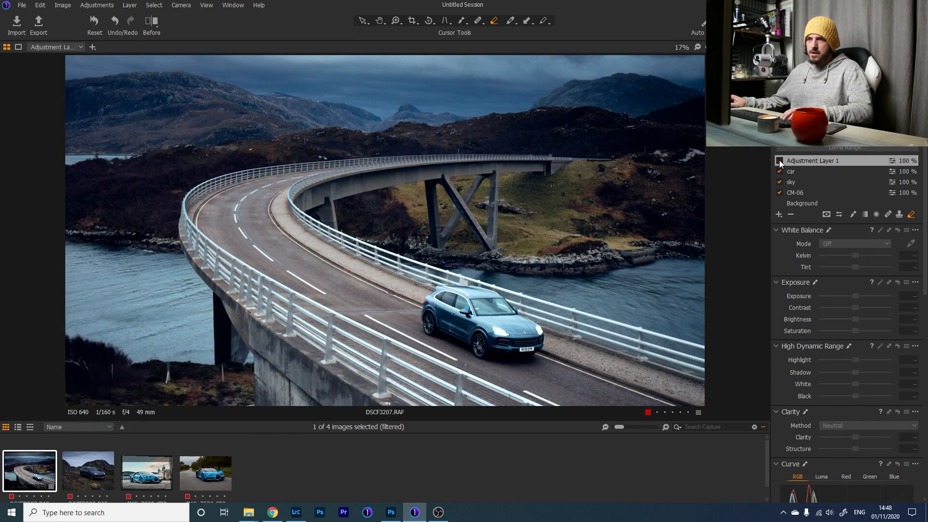
left_click(779, 161)
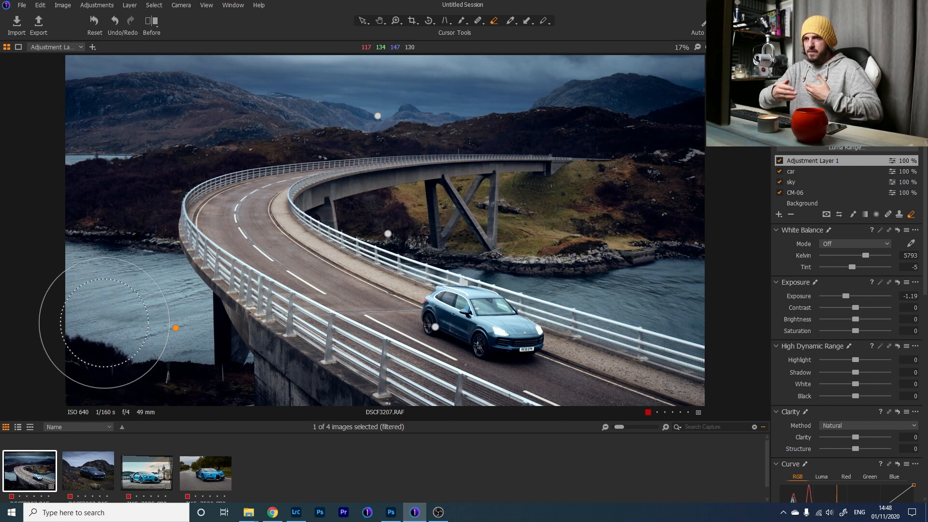
left_click(780, 160)
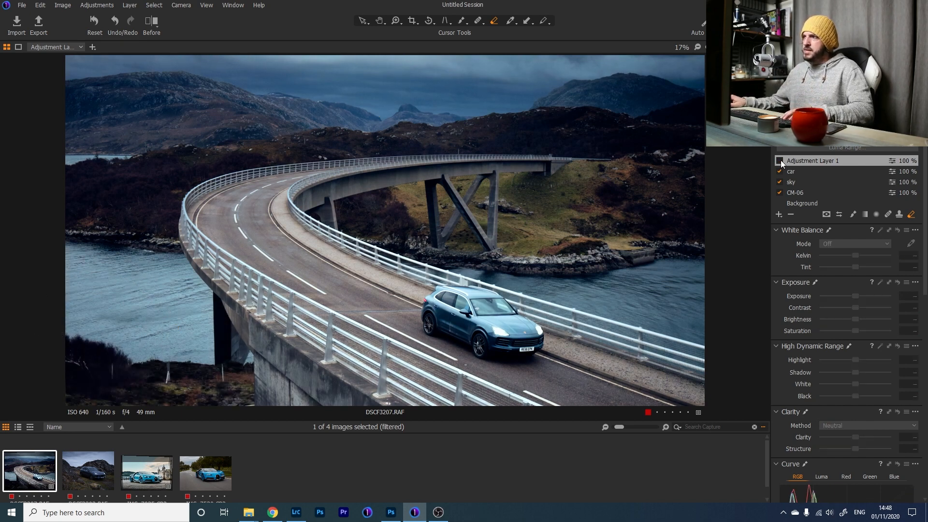
left_click(780, 160)
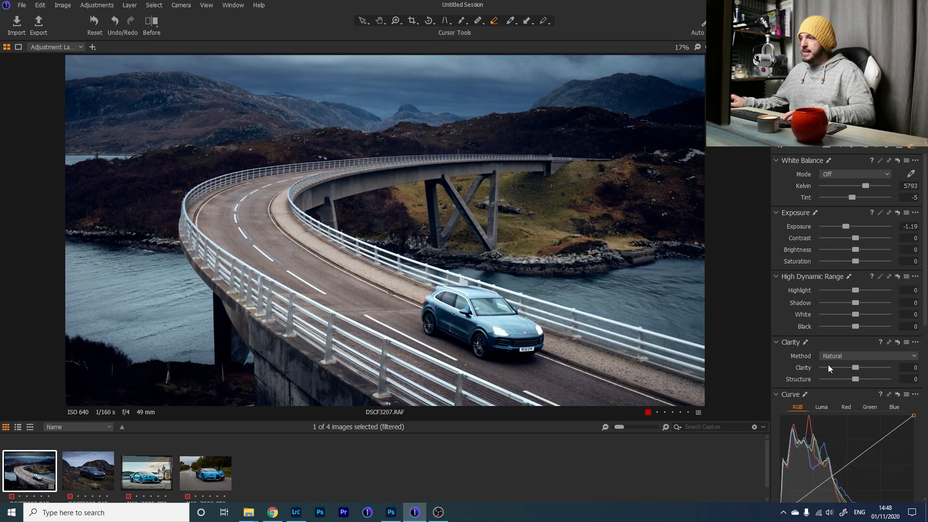
Step: Reset the CM-06 layer's Color Balance and compare the whole bridge photo with its original using the Before/After split
scroll(828, 365, "down", 5)
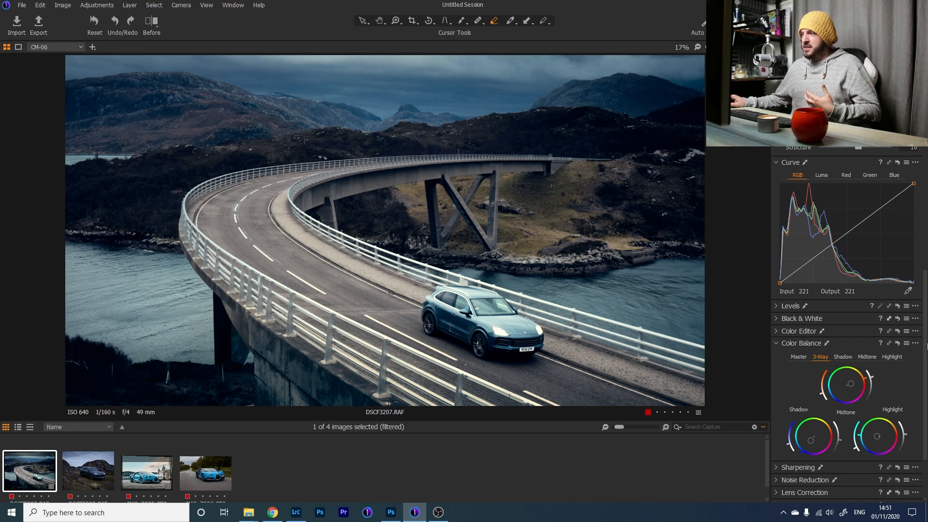
left_click(897, 343)
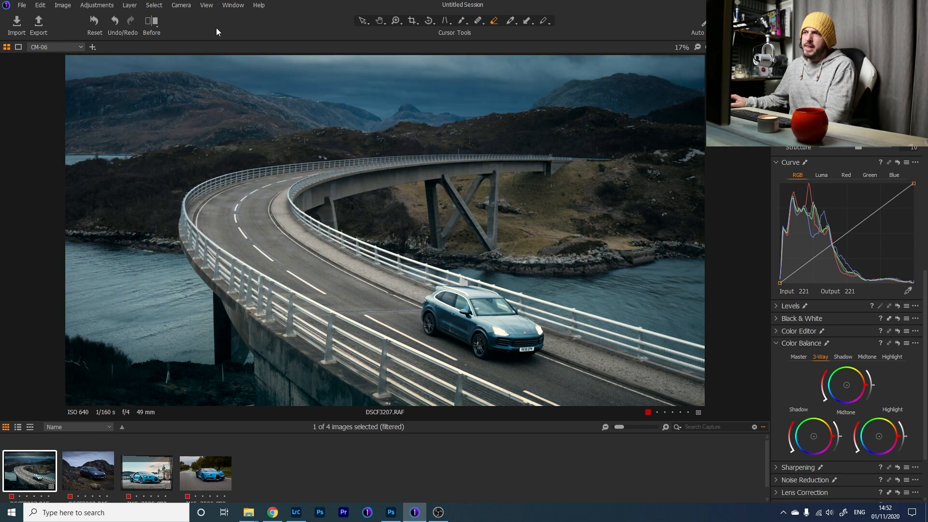
left_click(149, 24)
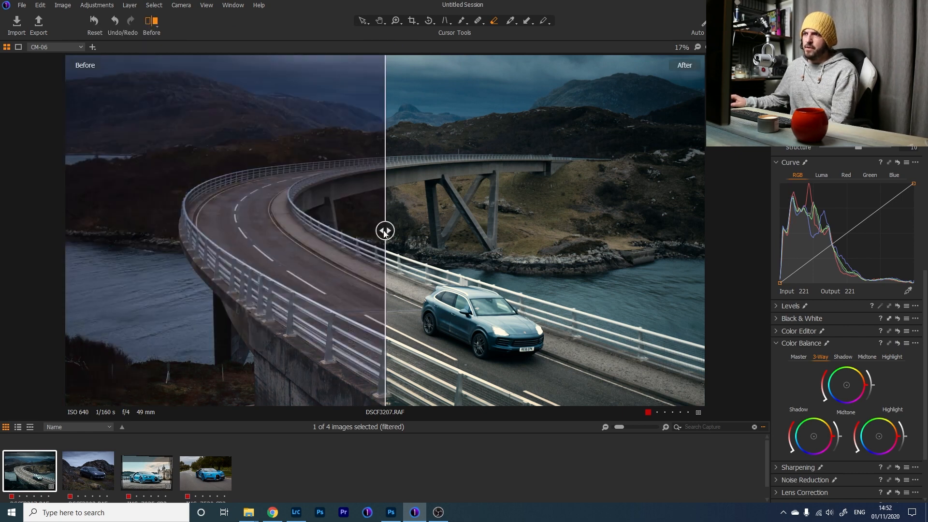
left_click_drag(382, 231, 727, 247)
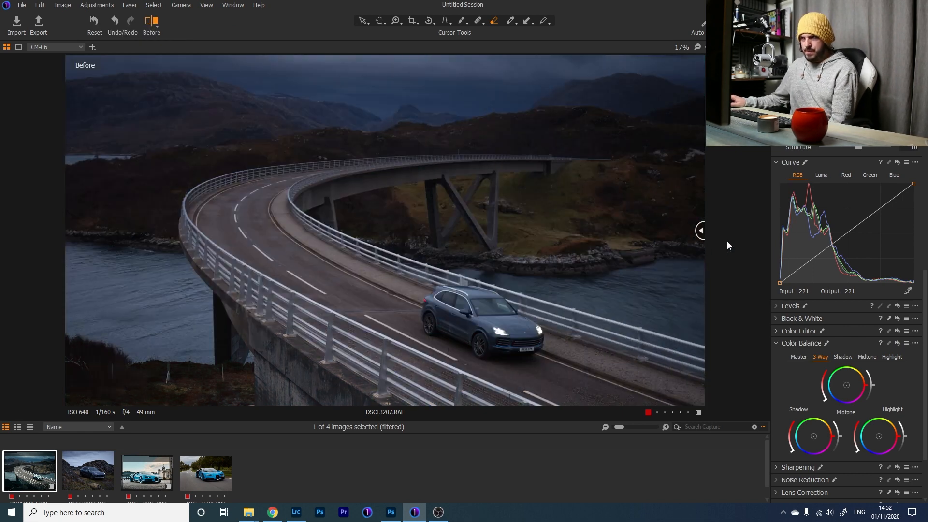
left_click_drag(727, 246, 44, 297)
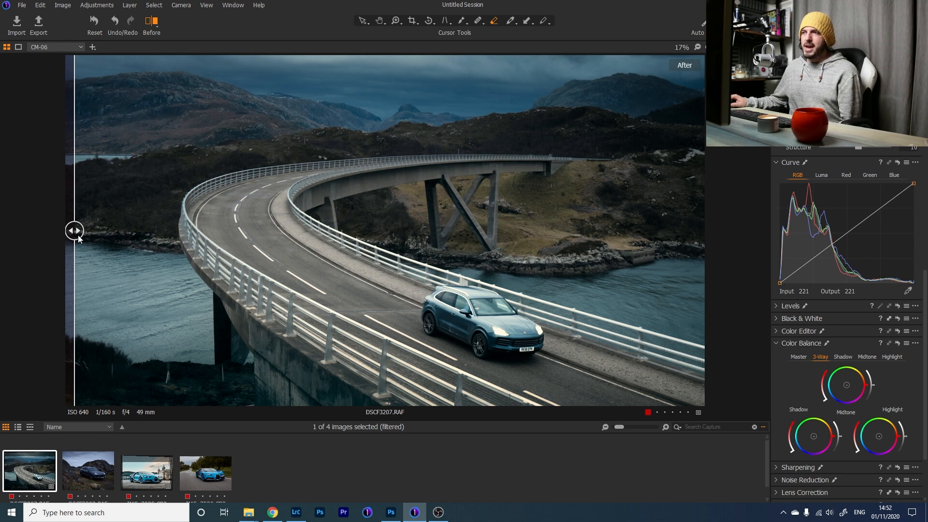
left_click_drag(82, 235, 2, 321)
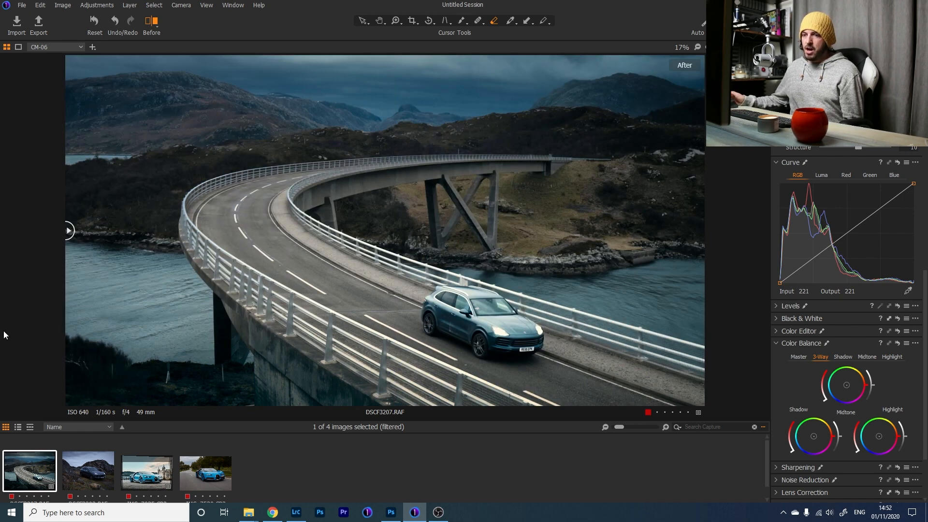
Step: Open the blue Bugatti photo IMG_7520.CR2 and crop it at the Original aspect ratio to about 16.74 x 11.16 in
left_click(215, 476)
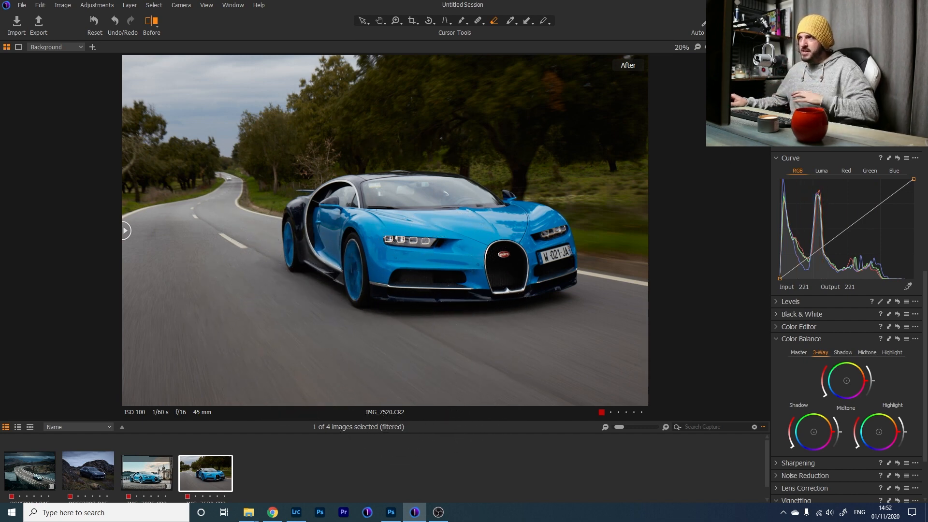
left_click(413, 21)
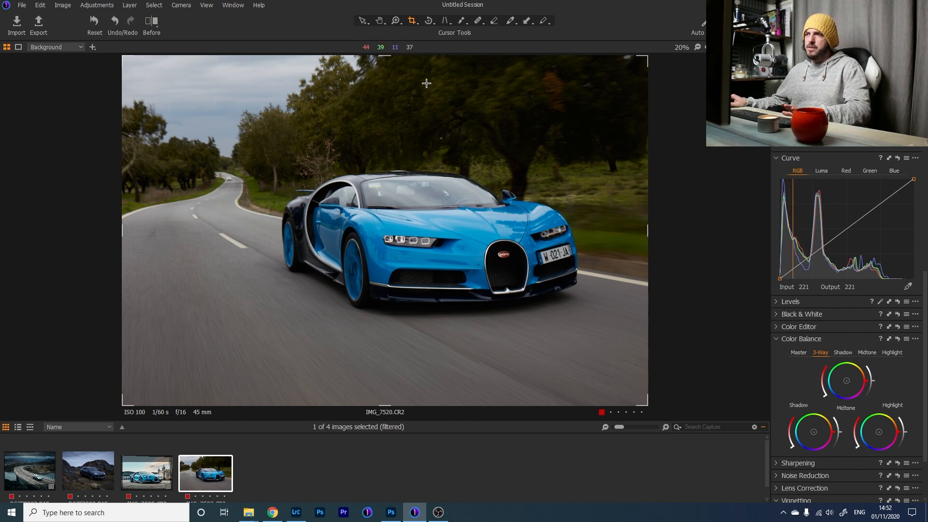
left_click(411, 21)
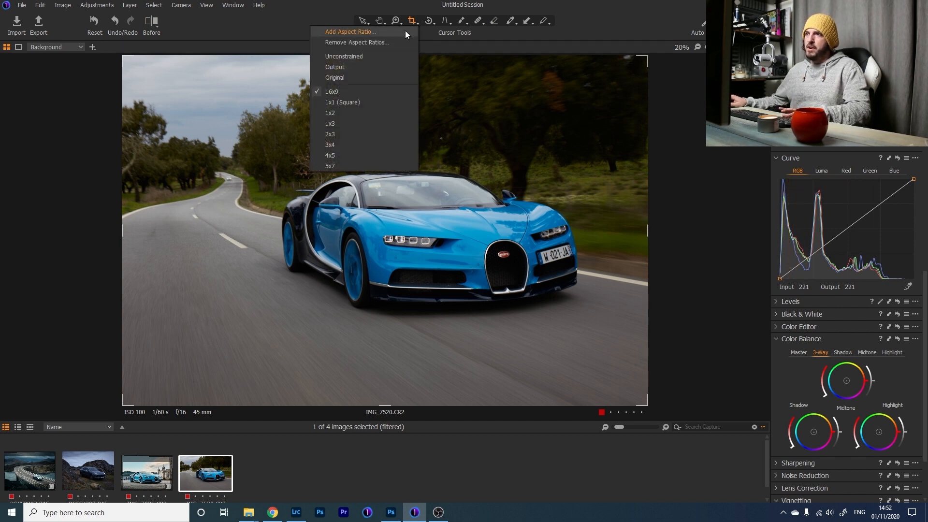
left_click(383, 78)
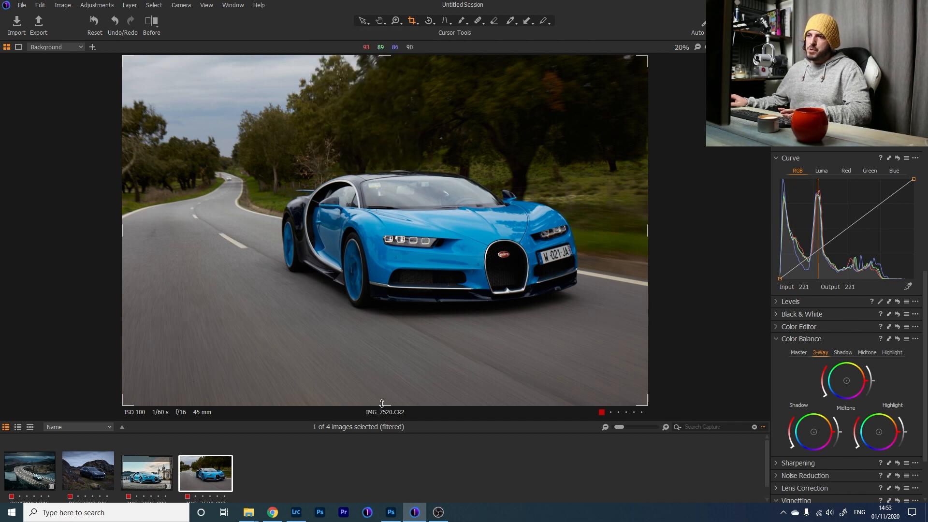
left_click_drag(382, 403, 379, 398)
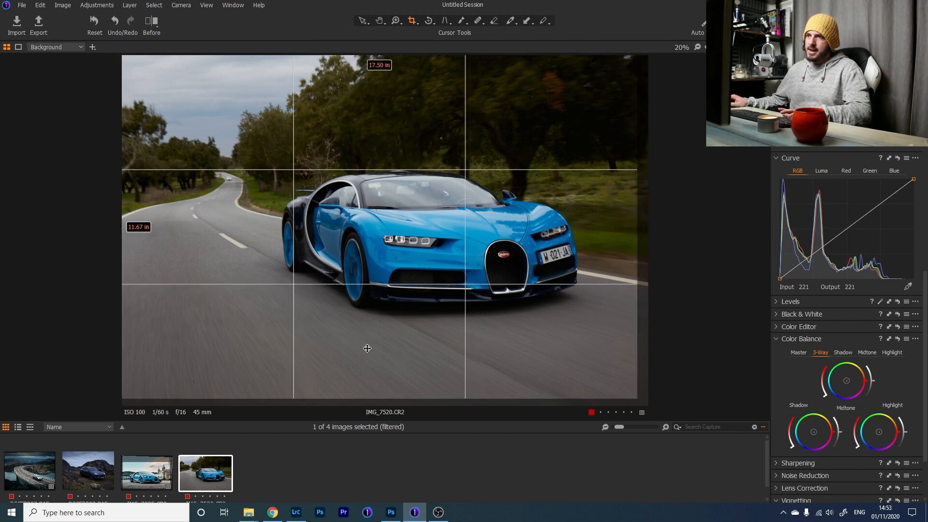
left_click_drag(382, 399, 382, 383)
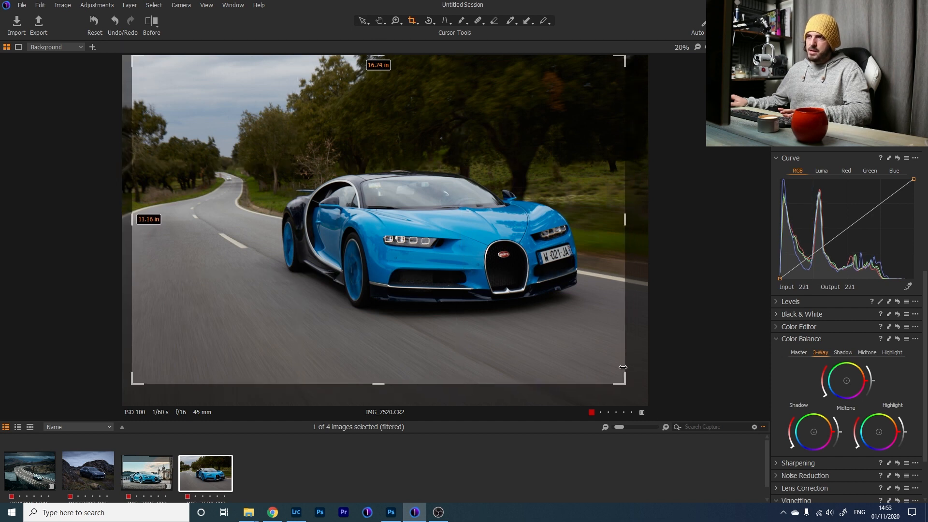
Step: Rotate the Bugatti photo slightly to straighten it within a crop of about 16.42 x 10.94 in
left_click(428, 20)
right_click(596, 295)
left_click_drag(597, 300, 598, 299)
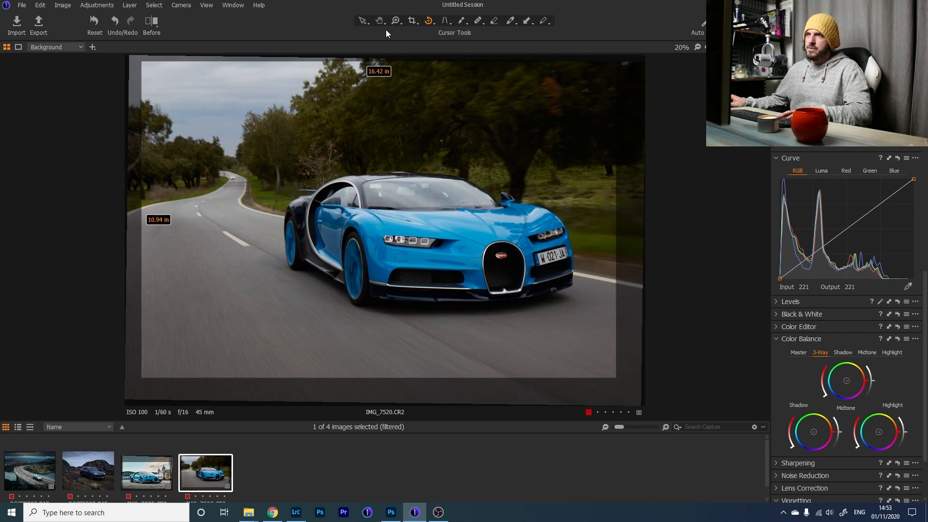
left_click(363, 21)
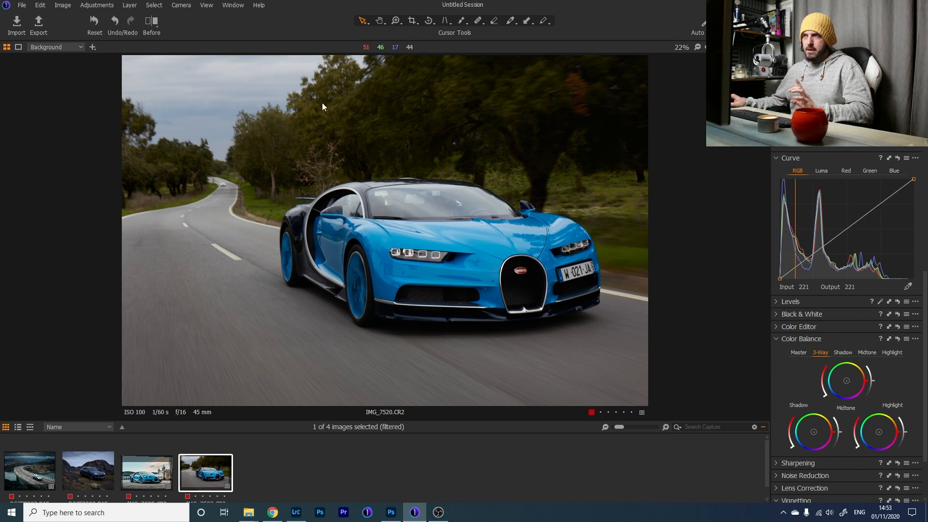
Step: Heal over the small blurred car on the distant road bend behind the Bugatti, working at 400%
key("z")
left_click(205, 203)
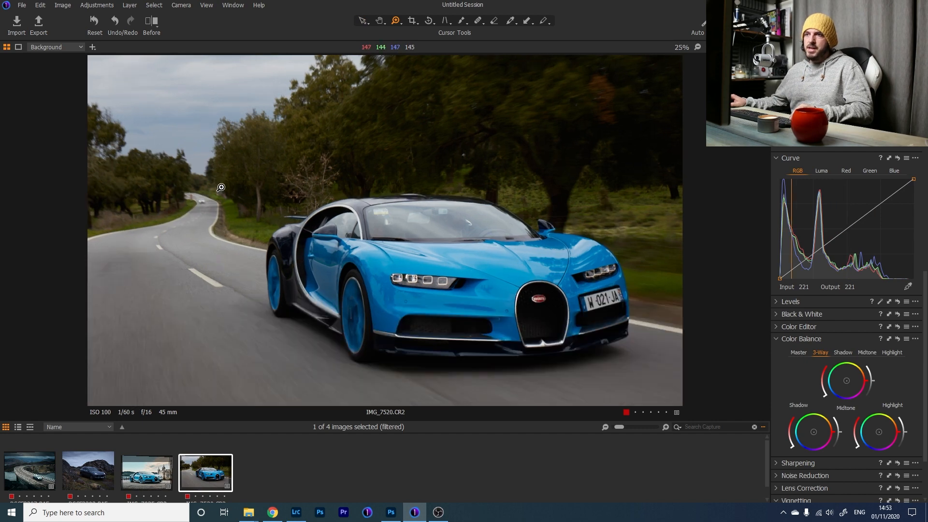
left_click(193, 208)
left_click_drag(156, 210, 142, 217)
right_click(477, 310)
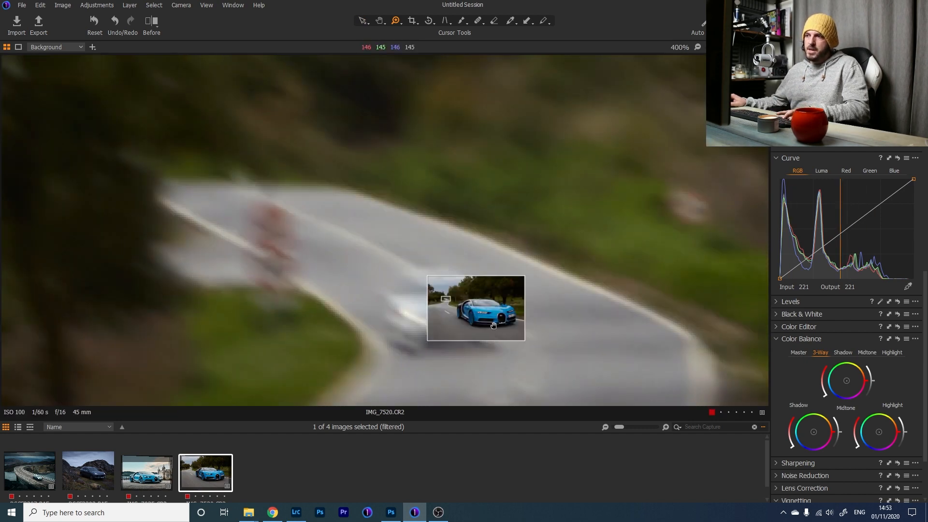
left_click_drag(501, 338, 430, 219)
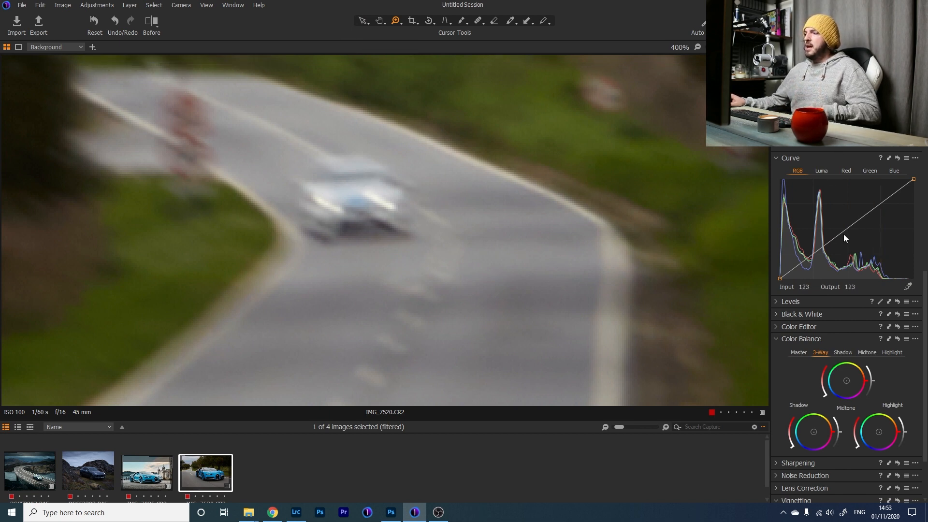
scroll(849, 295, "up", 5)
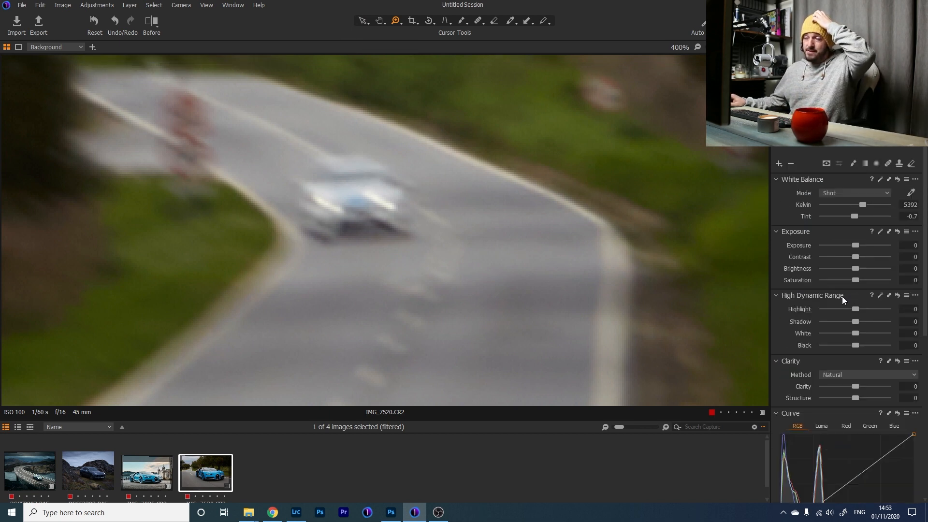
scroll(870, 312, "up", 2)
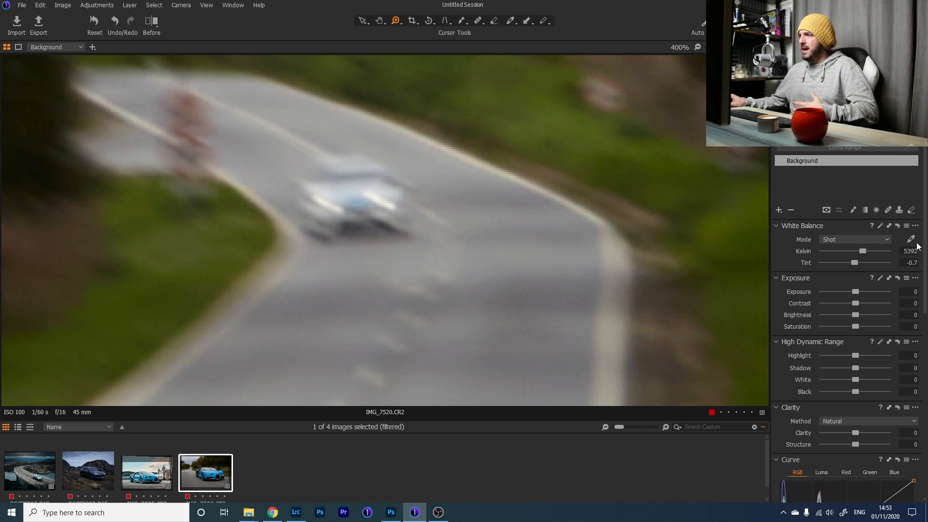
left_click(888, 210)
mouse_move(317, 220)
left_mouse_down()
mouse_move(393, 233)
mouse_move(413, 220)
mouse_move(409, 189)
mouse_move(355, 159)
mouse_move(305, 165)
mouse_move(295, 176)
mouse_move(303, 221)
mouse_move(317, 231)
mouse_move(306, 179)
mouse_move(373, 175)
mouse_move(392, 195)
mouse_move(382, 218)
mouse_move(334, 224)
mouse_move(318, 202)
mouse_move(333, 193)
mouse_move(375, 188)
mouse_move(377, 203)
mouse_move(326, 210)
mouse_move(378, 208)
mouse_move(350, 179)
mouse_move(324, 198)
left_mouse_up()
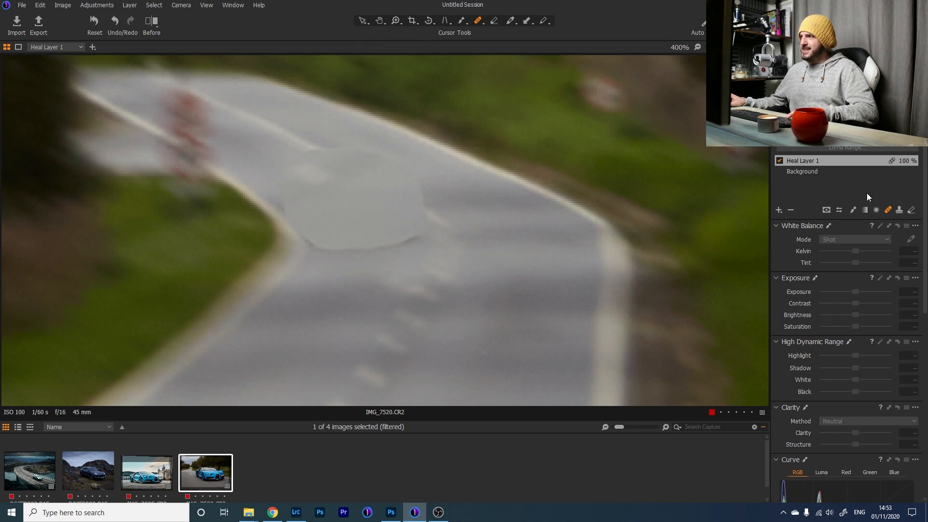
Step: Set the heal brush hardness to 0 and soften the edges of the healed patch on the distant road bend
right_click(371, 220)
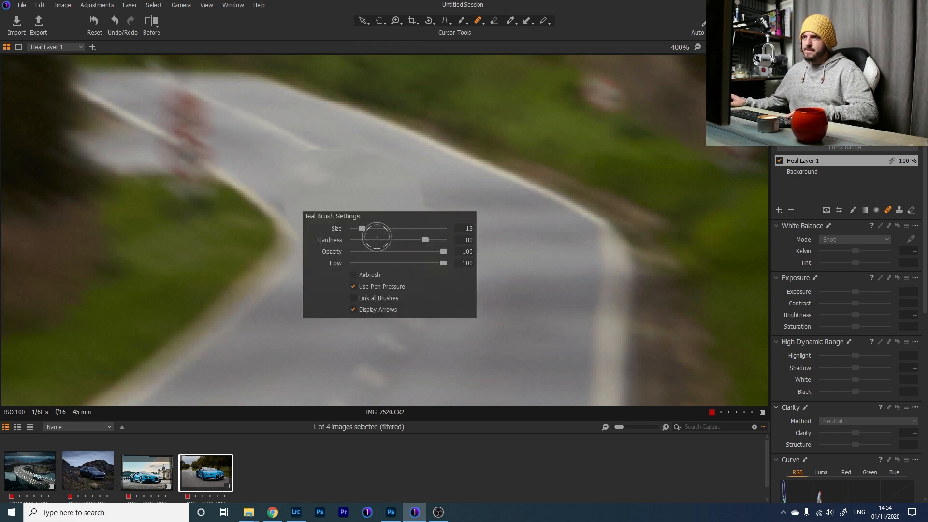
left_click_drag(425, 239, 354, 239)
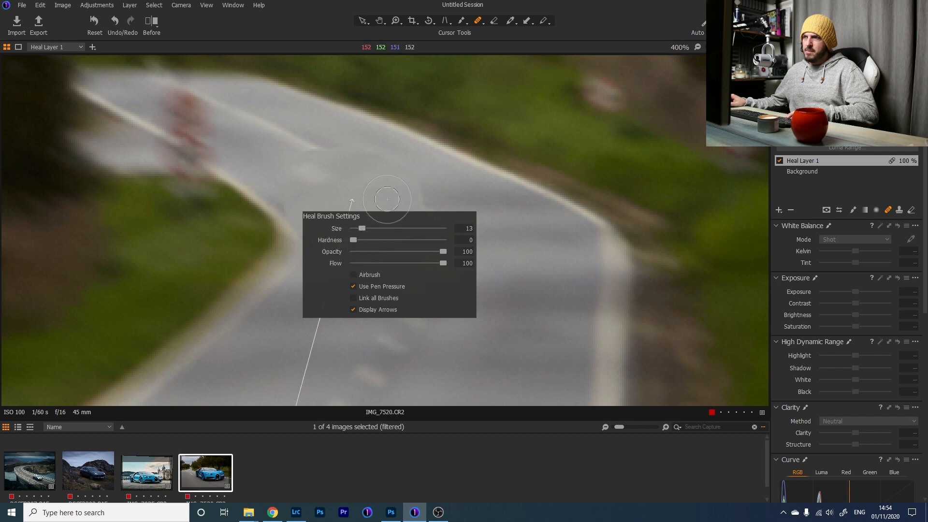
left_click(411, 190)
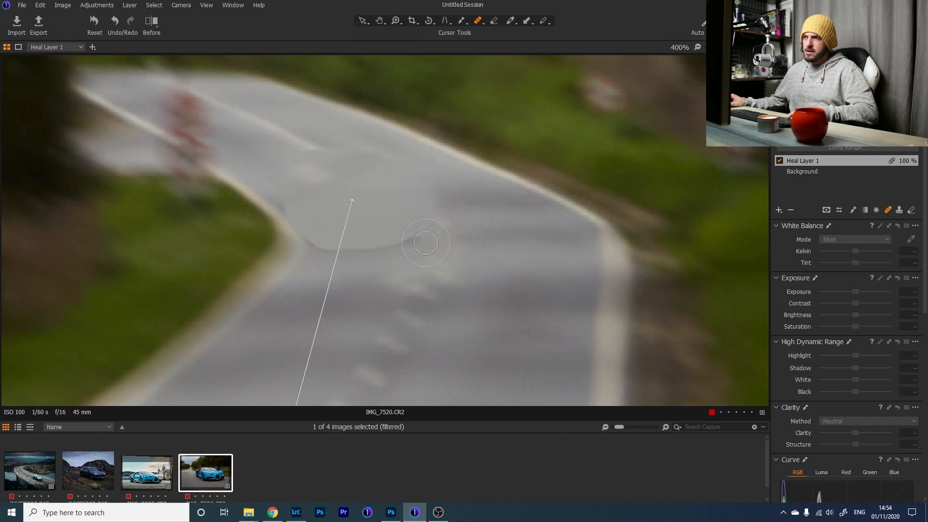
left_click(401, 239)
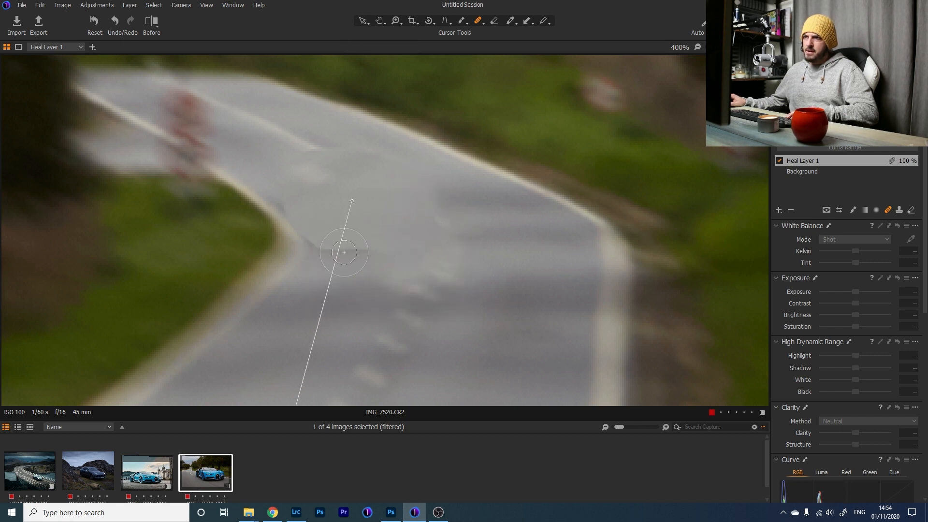
left_click(344, 252)
left_click(311, 239)
left_click(293, 204)
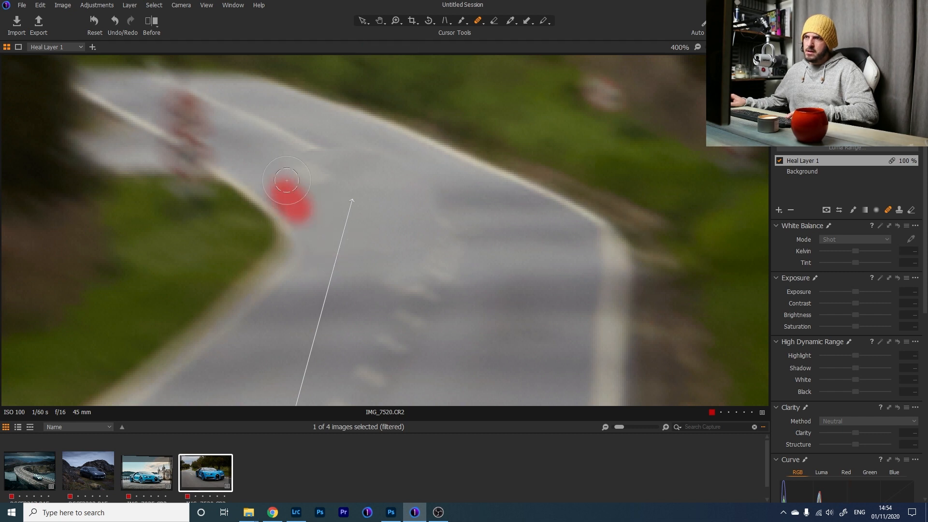
mouse_move(277, 191)
left_mouse_down()
mouse_move(280, 162)
mouse_move(322, 163)
mouse_move(336, 149)
left_mouse_up()
left_click_drag(398, 170, 427, 207)
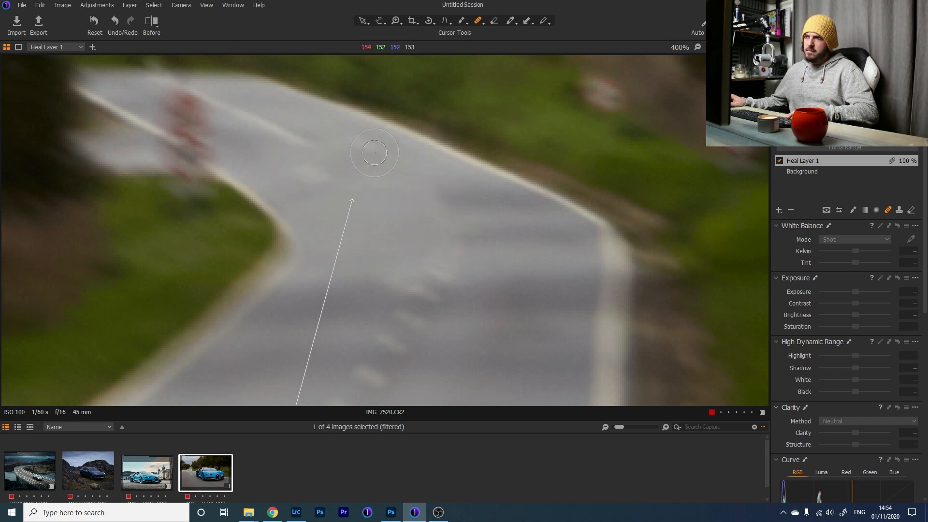
left_click(459, 273)
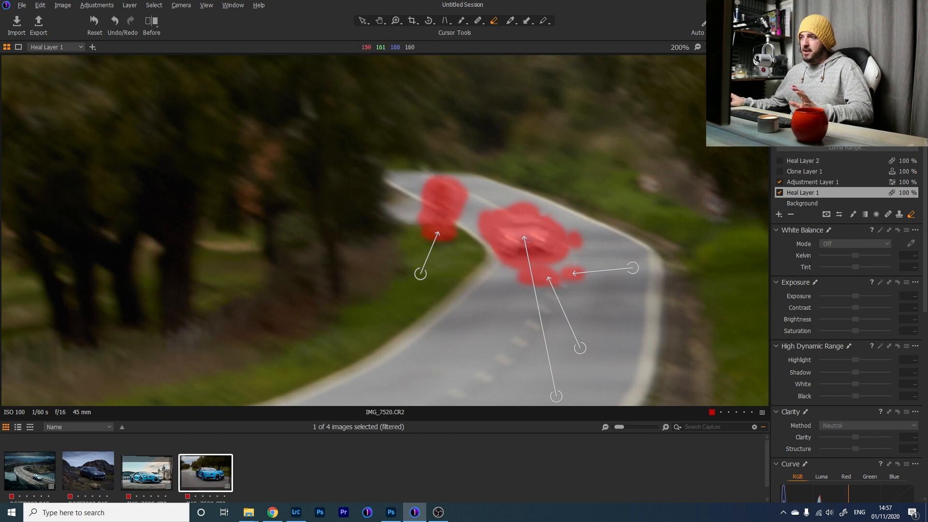
Step: Hide the mask overlay and toggle Heal Layer 1 off and on to compare the road bend with and without healing
key("m")
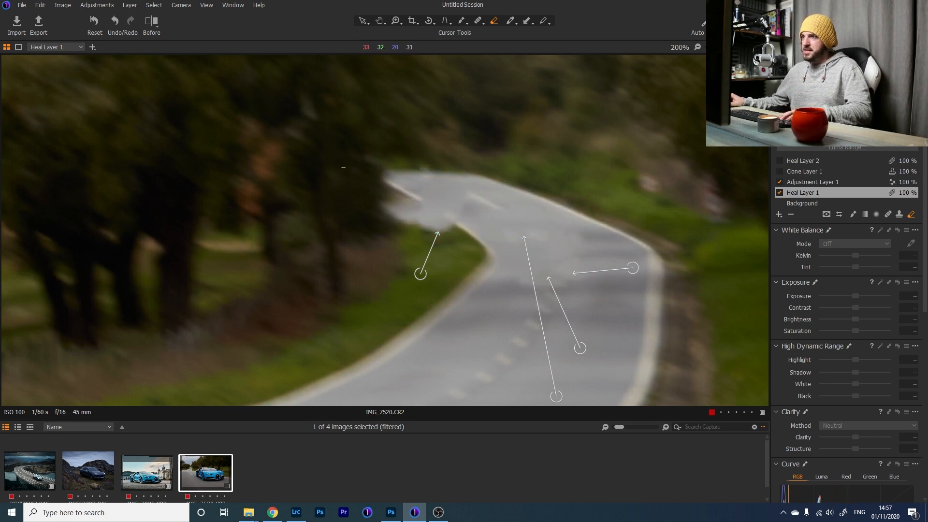
left_click(783, 193)
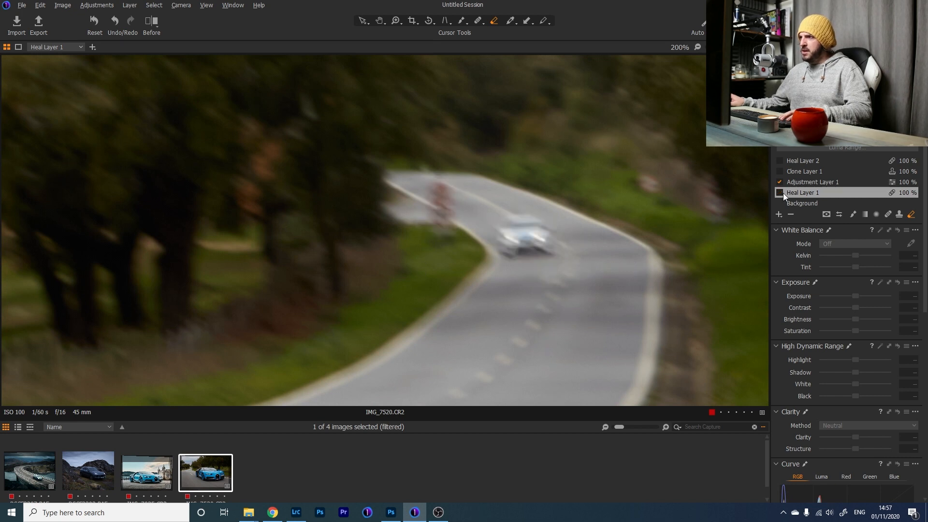
left_click(783, 193)
left_click(783, 193)
left_click(783, 193)
left_click(783, 193)
left_click(783, 193)
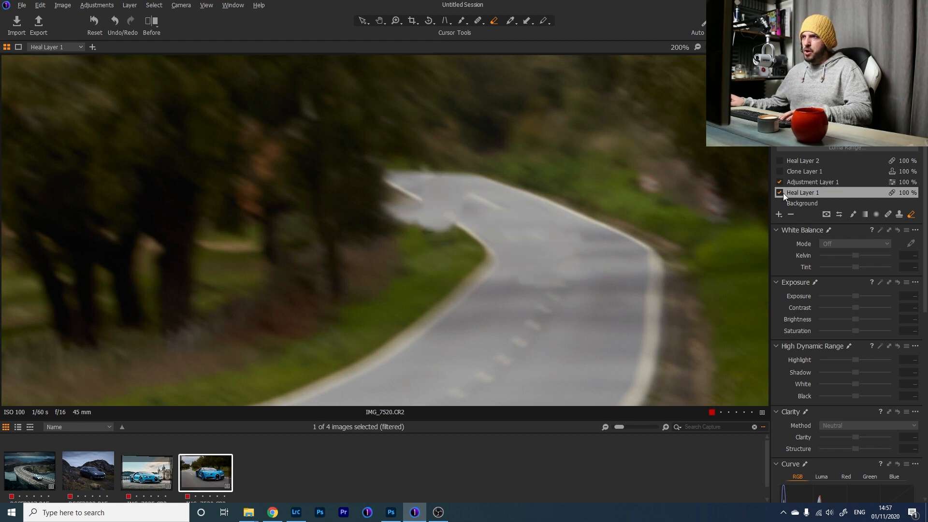
left_click(784, 193)
left_click(783, 193)
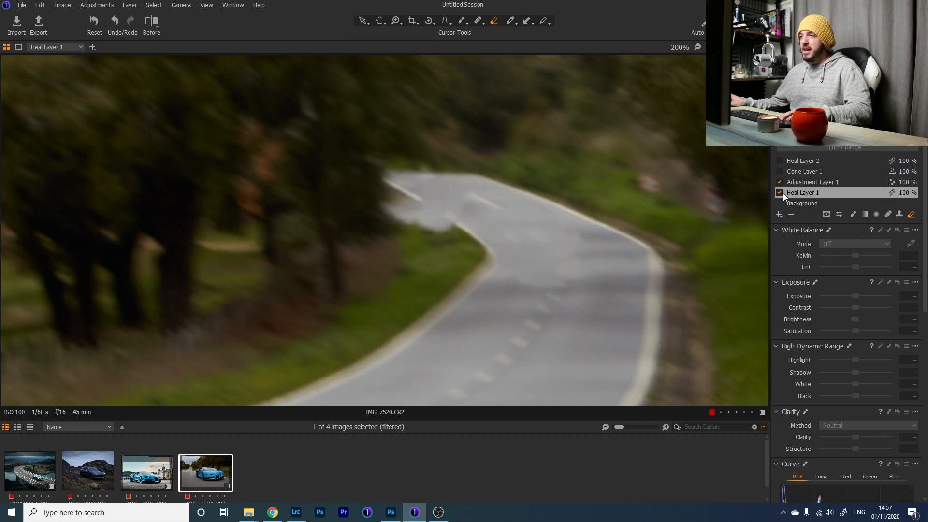
left_click(783, 193)
left_click(783, 193)
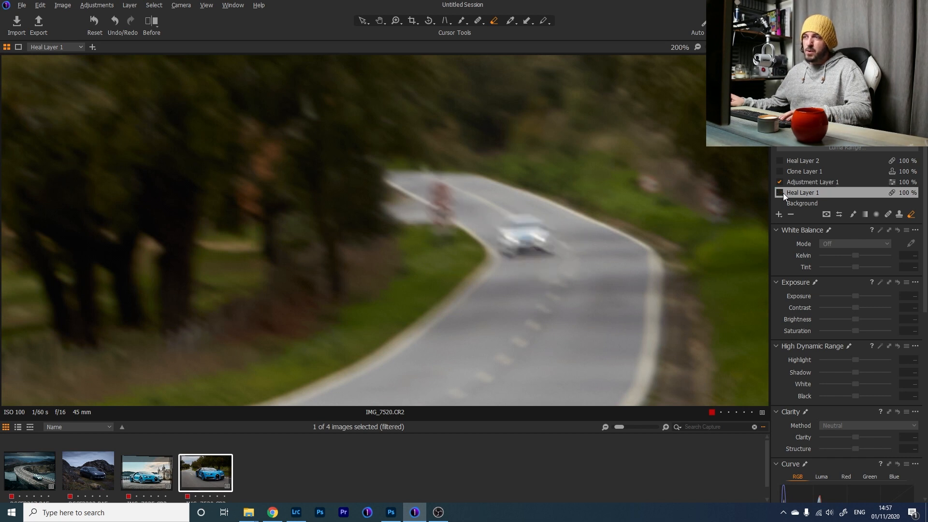
left_click(779, 193)
left_click(779, 193)
left_click(780, 193)
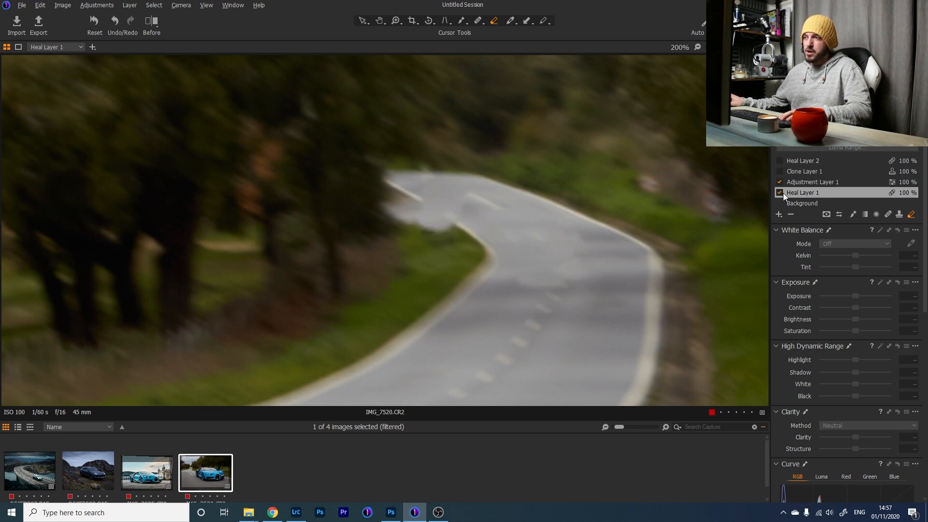
left_click(779, 193)
left_click(780, 192)
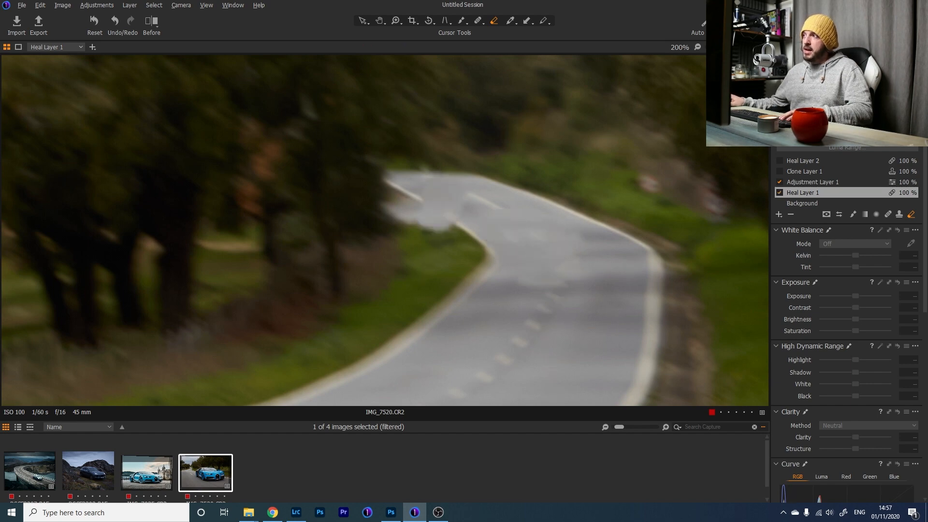
Step: Turn off Adjustment Layer 1 and add an adjustment layer with a linear gradient mask over the foreground road
scroll(484, 220, "down", 8)
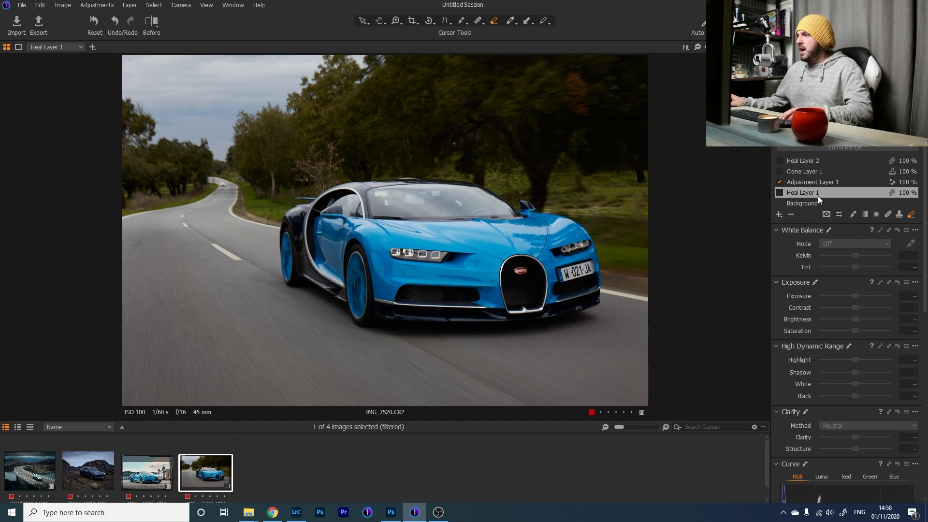
left_click(820, 183)
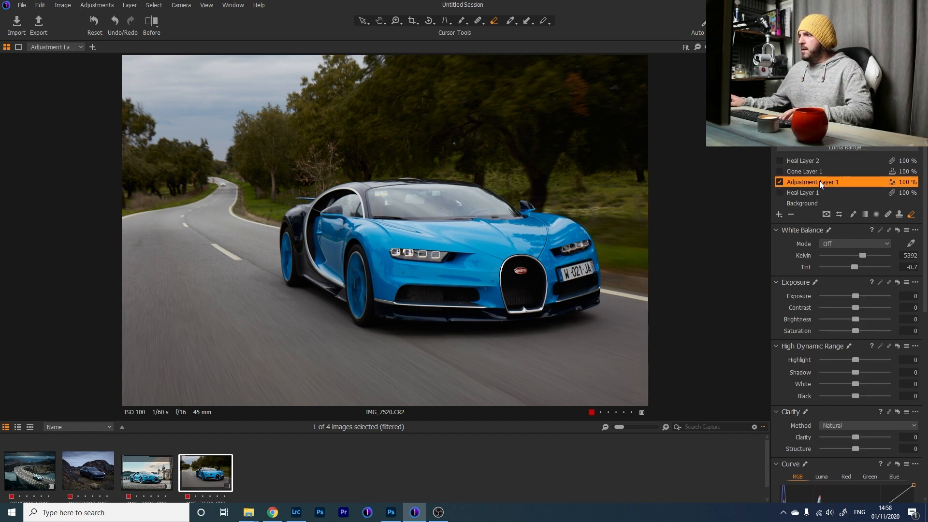
left_click(780, 182)
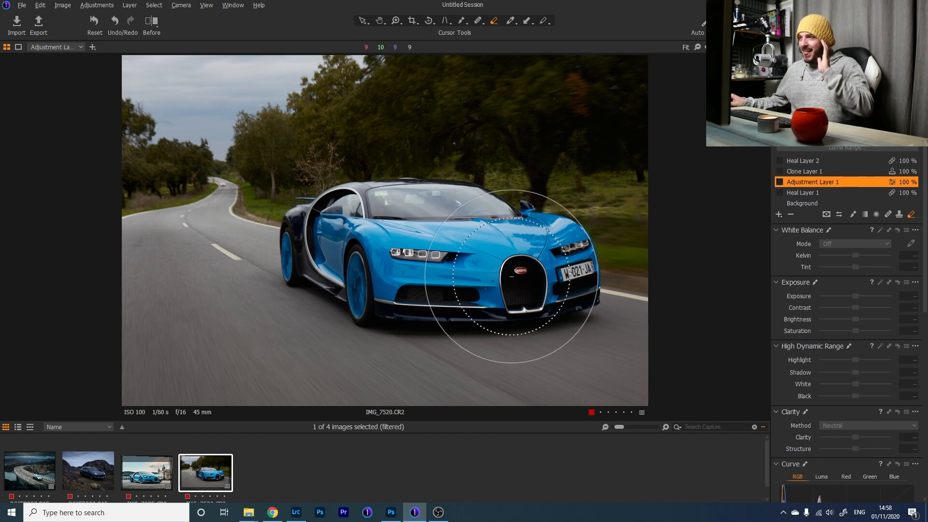
left_click(778, 215)
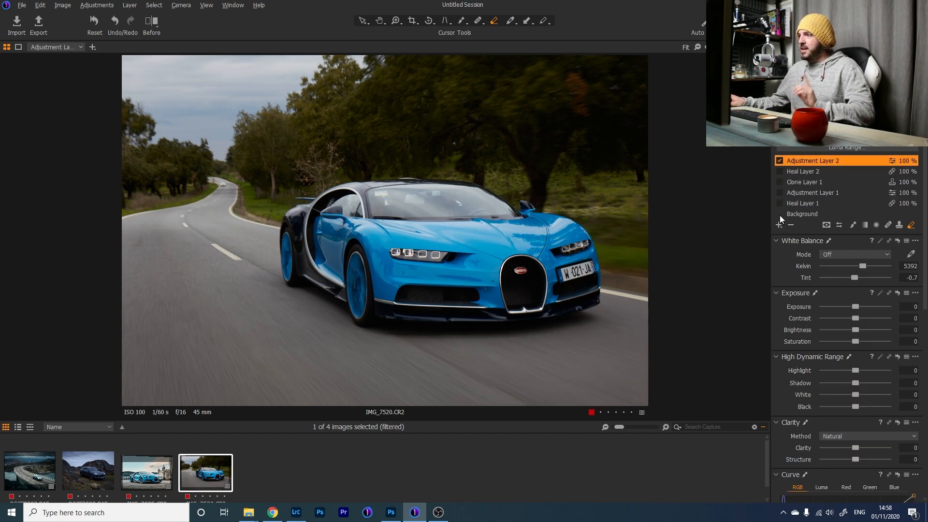
left_click(865, 224)
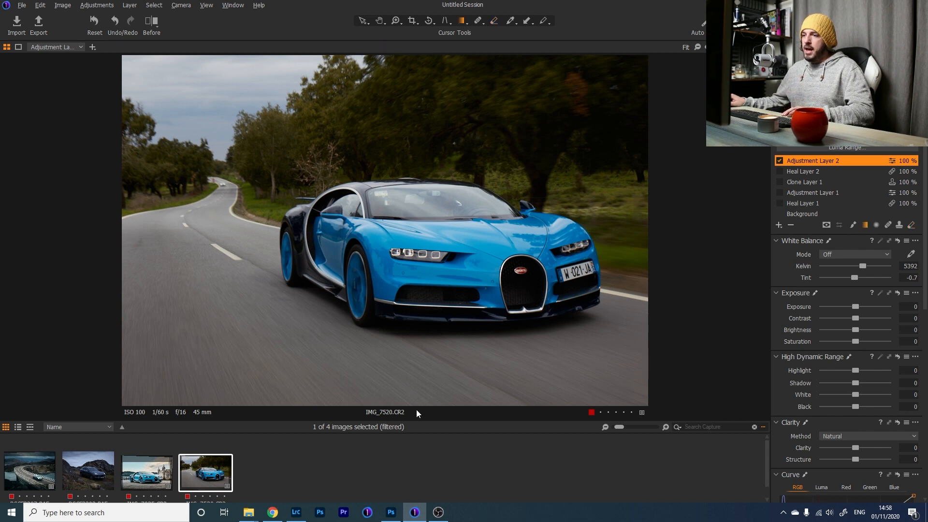
left_click_drag(416, 405, 421, 269)
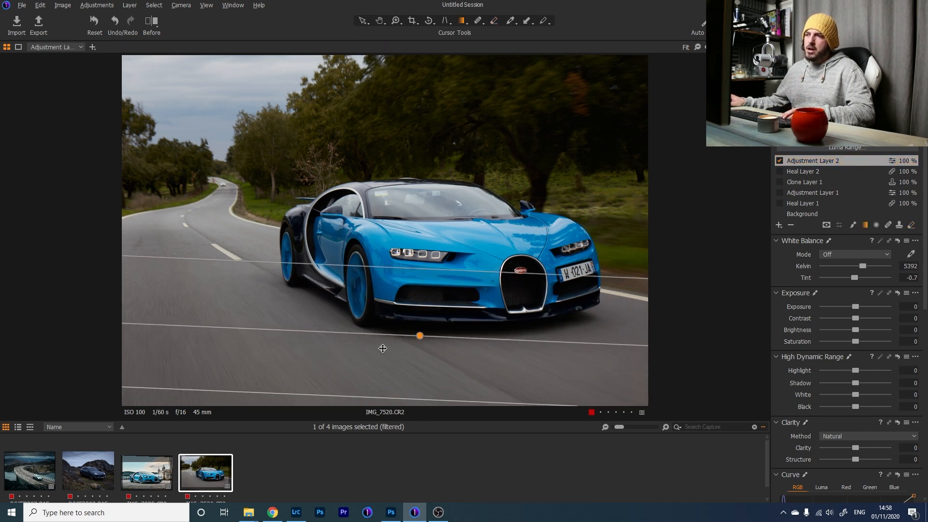
left_click_drag(321, 394, 314, 414)
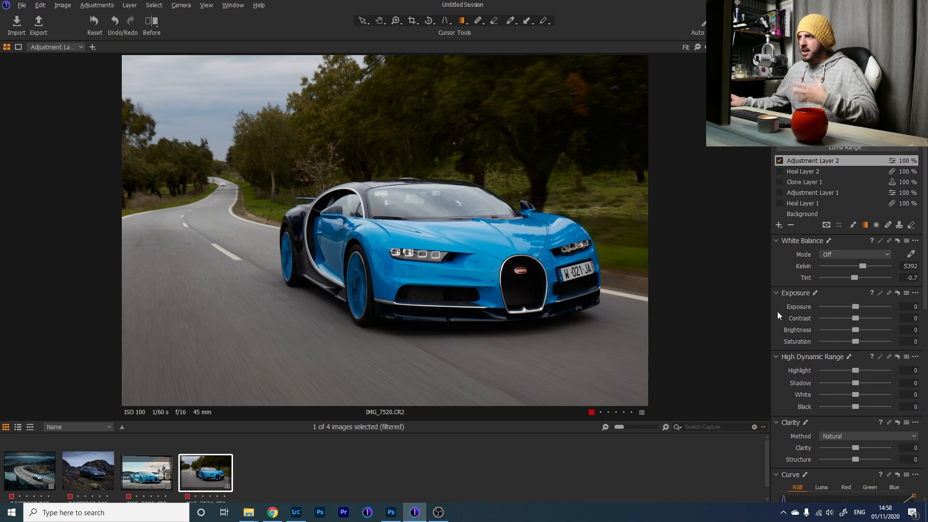
Step: Darken the road gradient layer to Exposure -1.24 and set its Clarity to 100 and Structure to 33
left_click_drag(856, 307, 843, 306)
left_click_drag(856, 448, 874, 448)
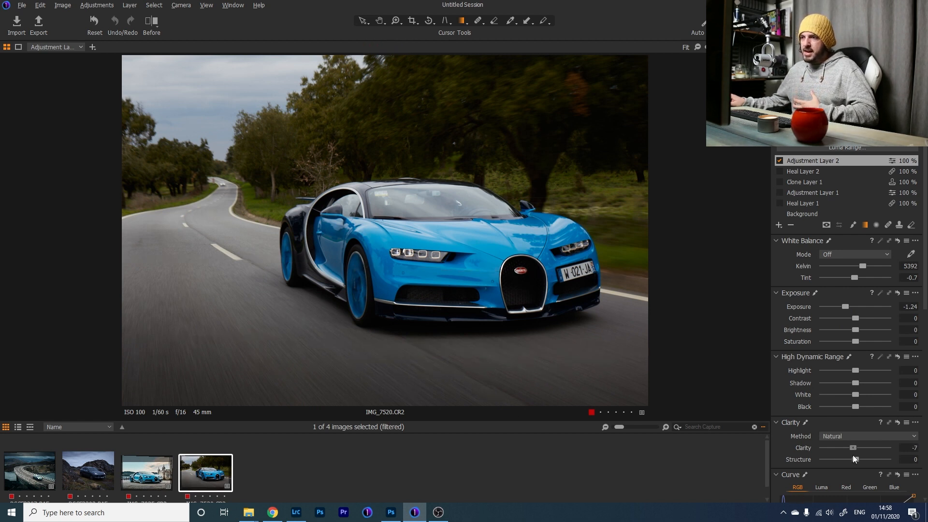
left_click_drag(853, 448, 888, 447)
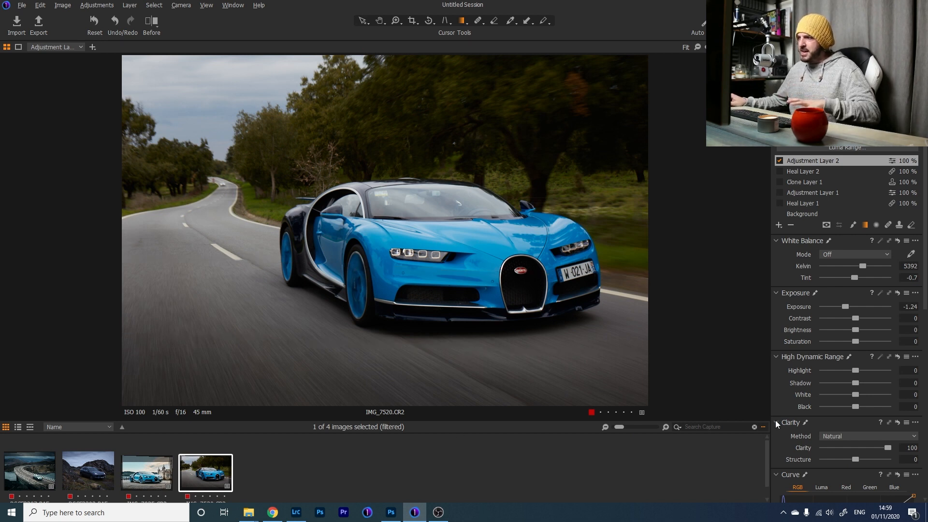
left_click_drag(854, 460, 864, 478)
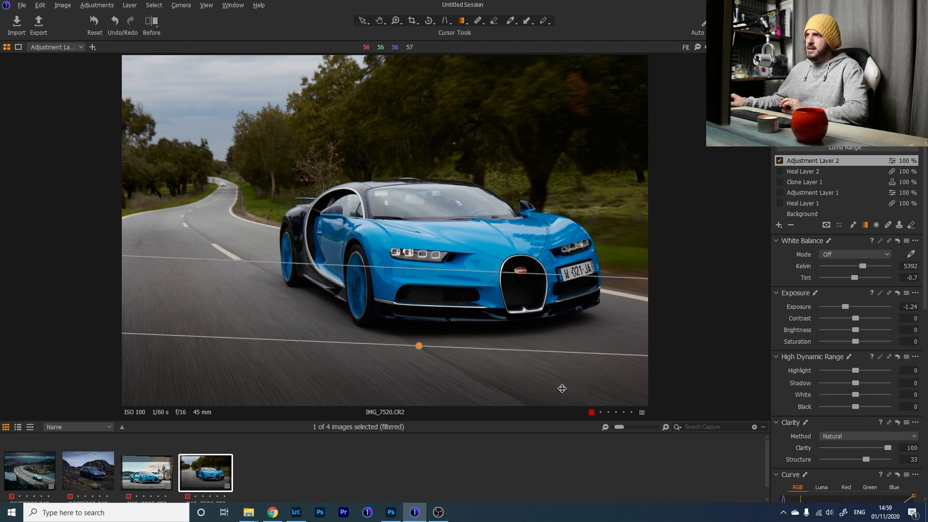
Step: Add another adjustment layer named global and rename the road gradient layer ROAD
left_click(815, 214)
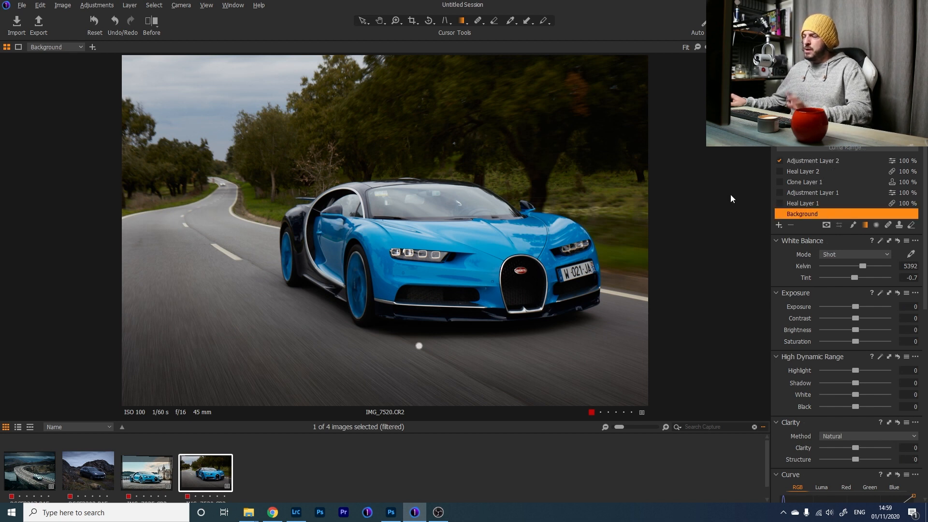
left_click(779, 225)
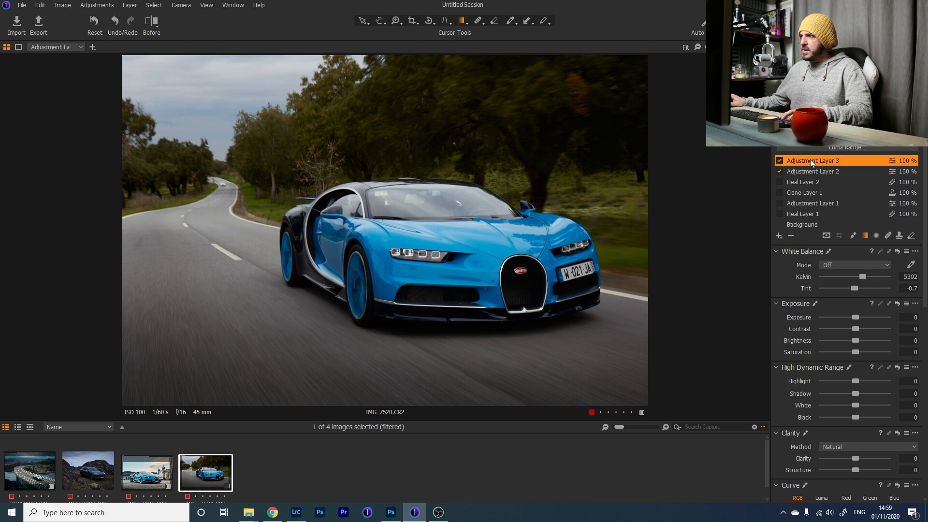
left_click(812, 172)
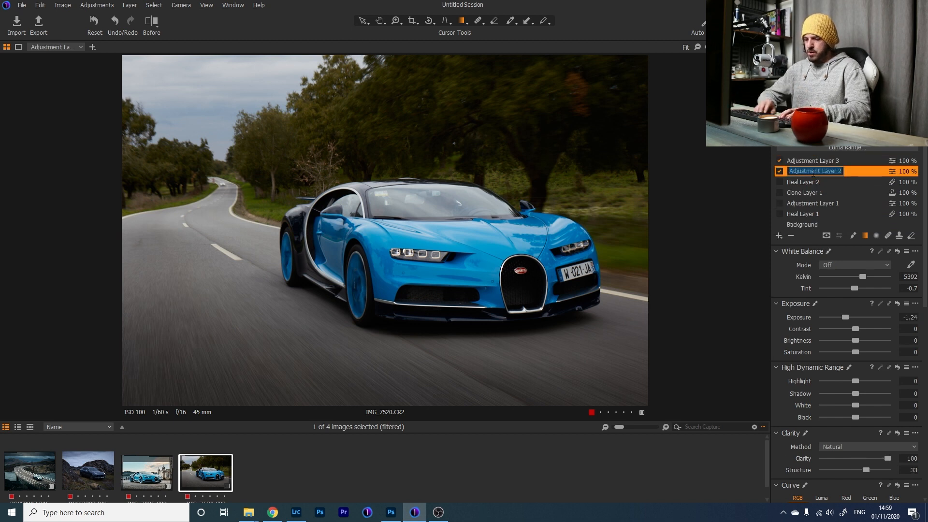
double_click(812, 172)
type("ROAD")
key("Return")
double_click(816, 161)
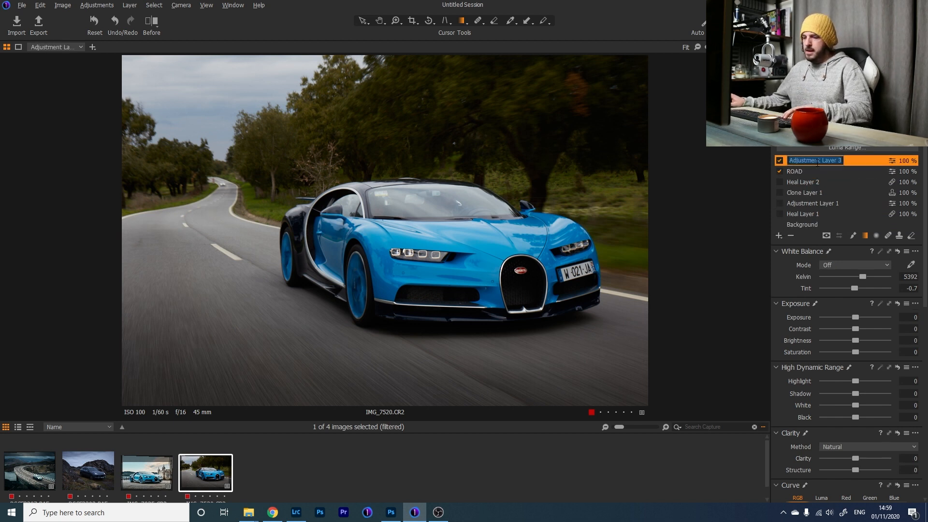
key("Caps_Lock")
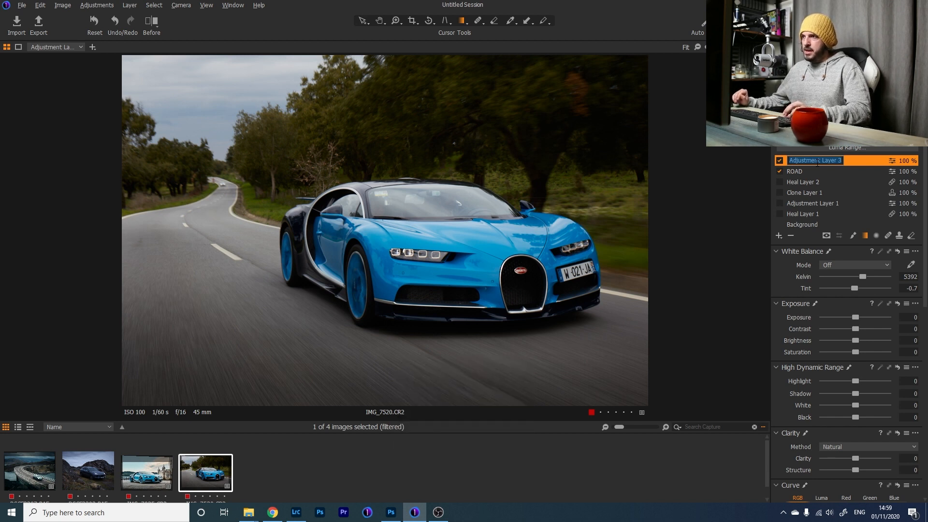
type("global")
key("Return")
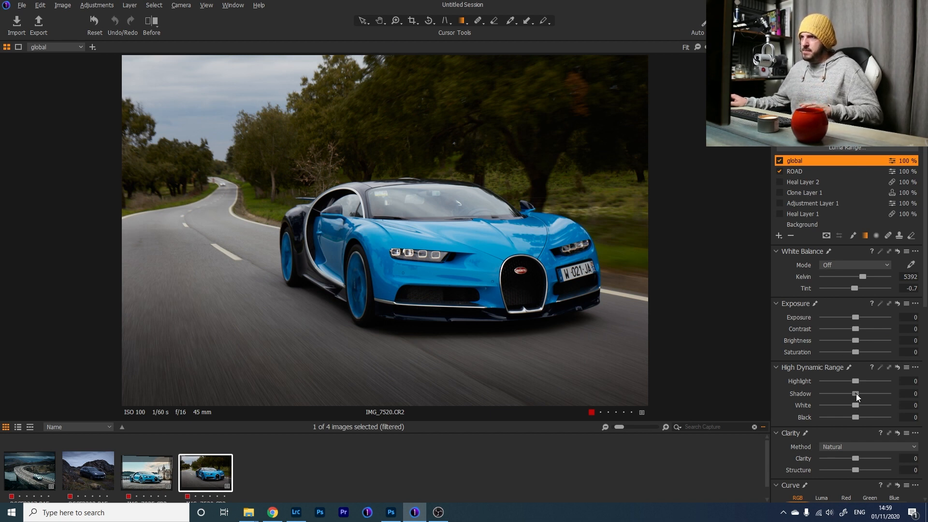
Step: Fill the global layer's mask across the whole photo and raise its High Dynamic Range Shadow to 26
mouse_move(856, 393)
left_mouse_down()
mouse_move(885, 394)
mouse_move(855, 394)
left_mouse_up()
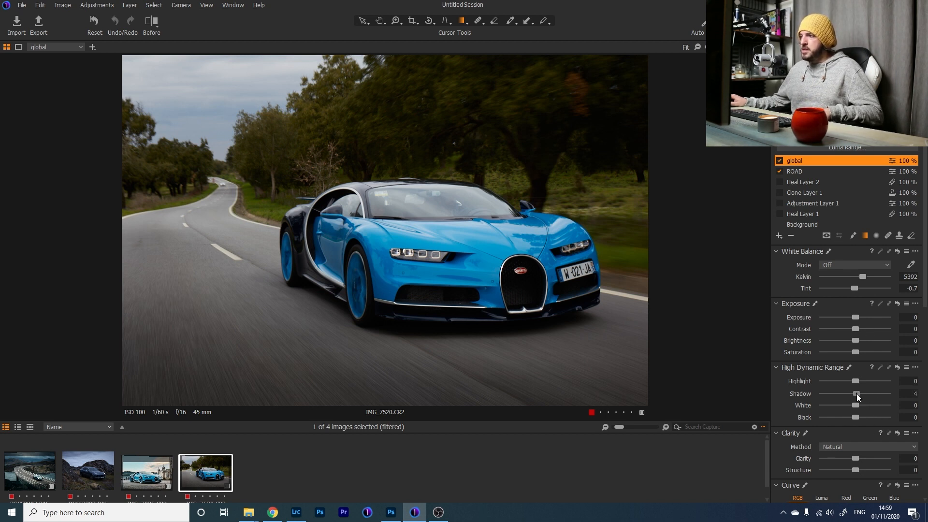
right_click(813, 159)
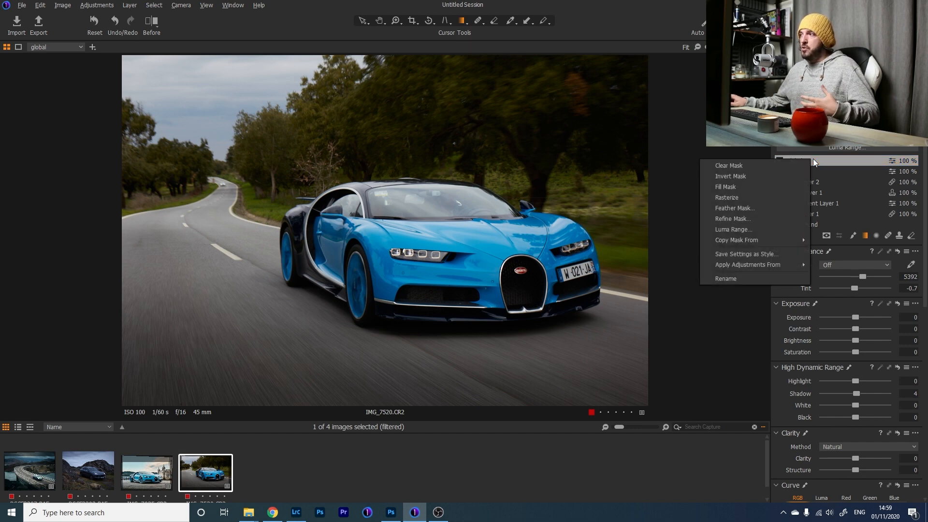
left_click(726, 186)
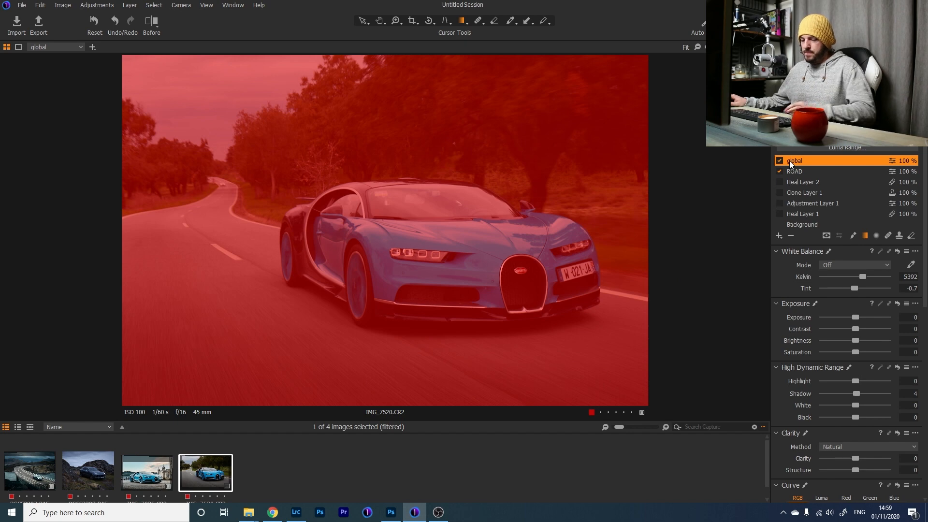
key("m")
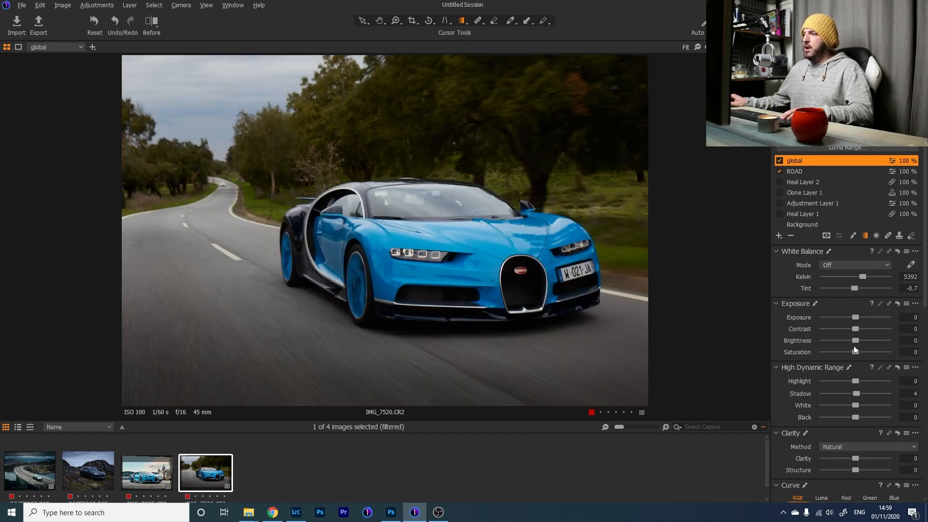
left_click_drag(860, 393, 865, 393)
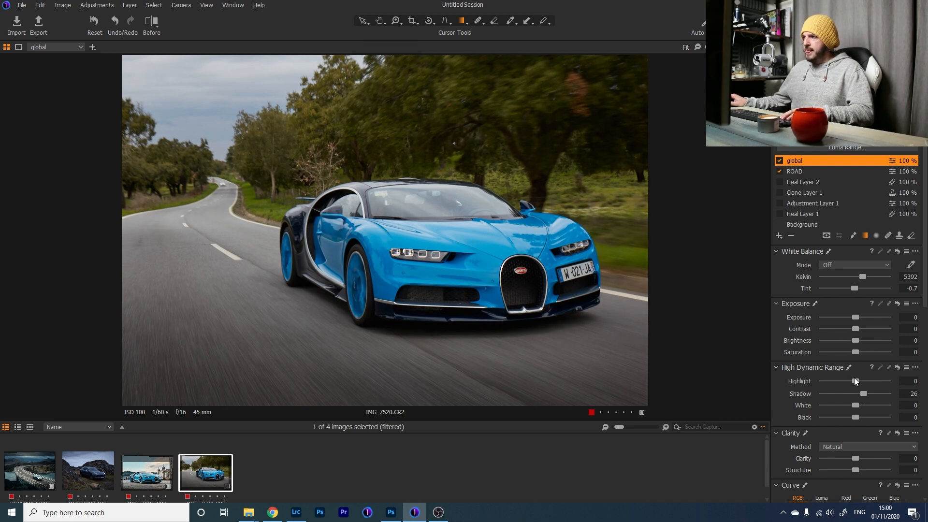
Step: Set the global layer's High Dynamic Range Highlight to 61 and White to 18
left_click_drag(854, 378, 874, 387)
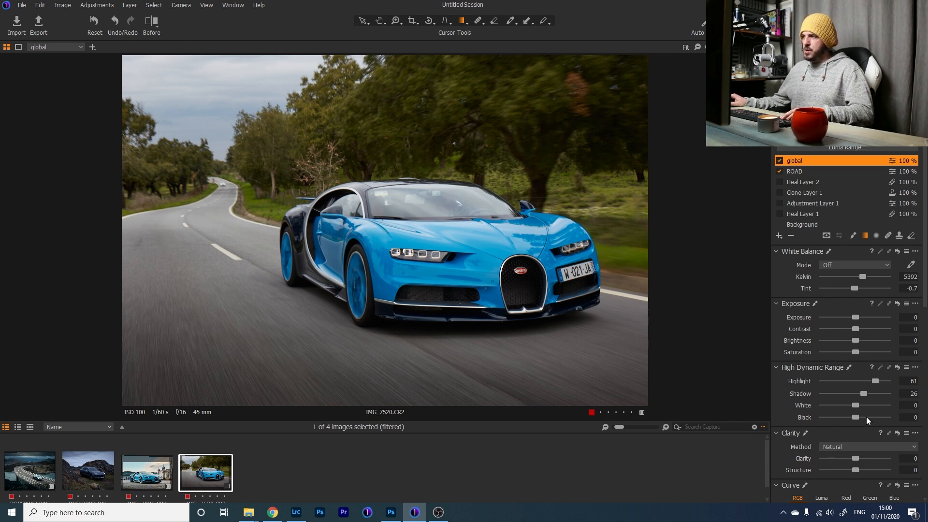
mouse_move(856, 405)
left_mouse_down()
mouse_move(874, 405)
mouse_move(862, 408)
left_mouse_up()
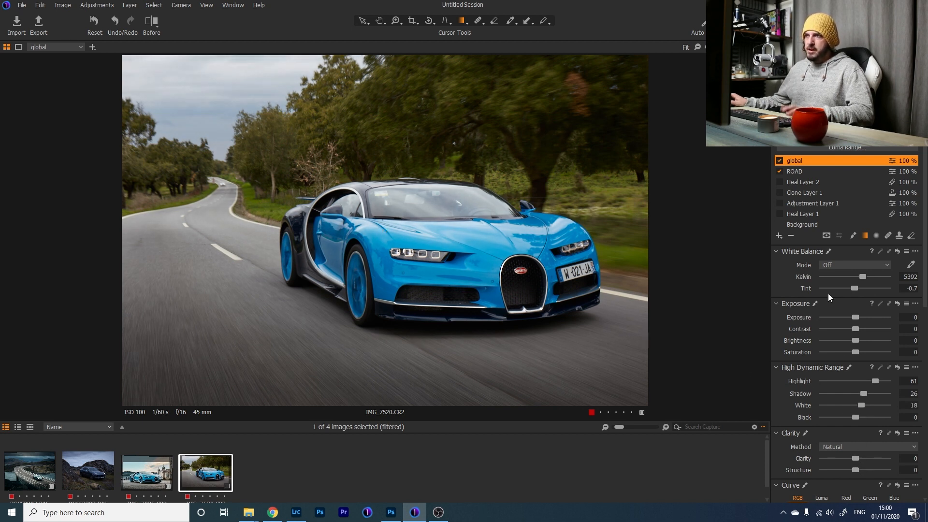
scroll(924, 264, "down", 3)
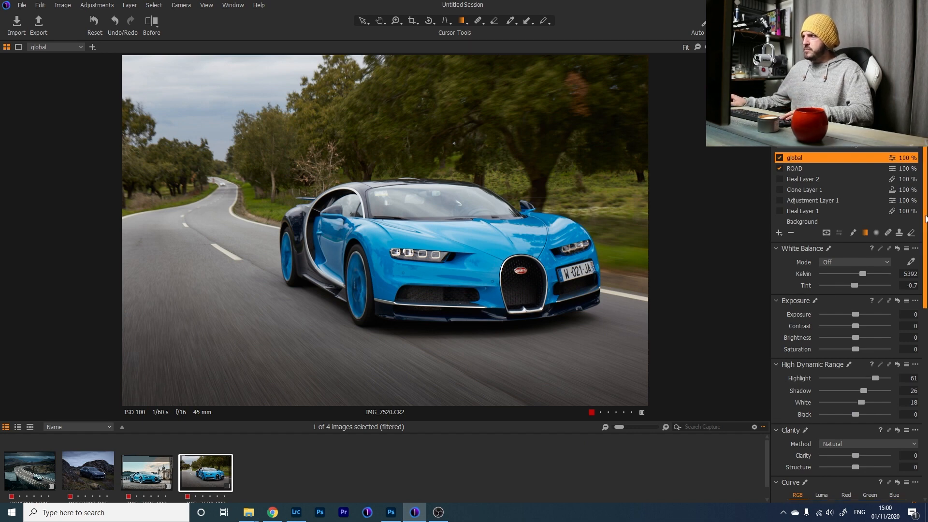
scroll(924, 263, "up", 3)
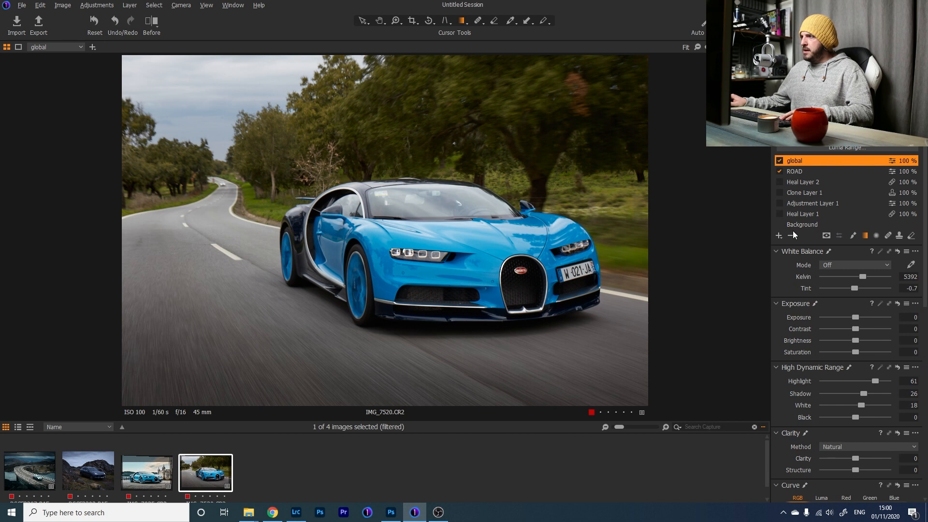
Step: Add another adjustment layer, fill its mask across the whole photo and name it colours
left_click(778, 236)
right_click(796, 160)
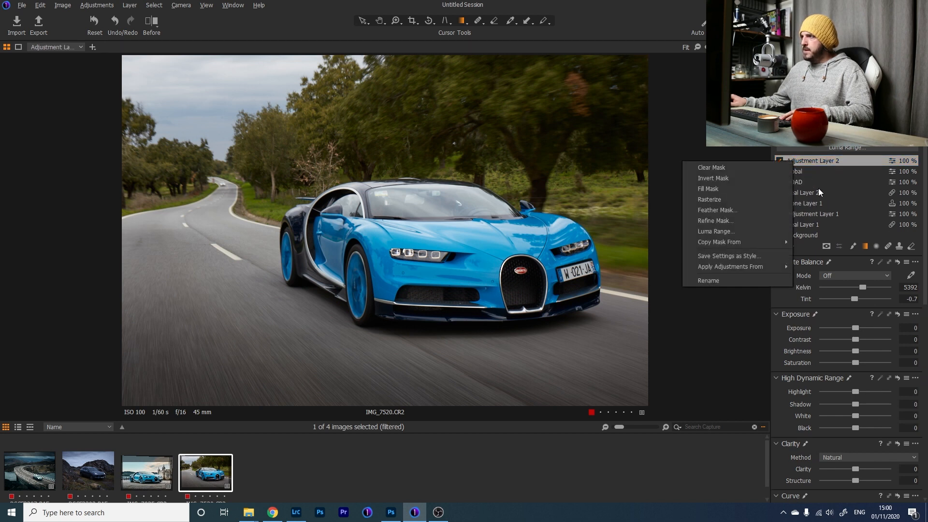
left_click(721, 190)
double_click(802, 162)
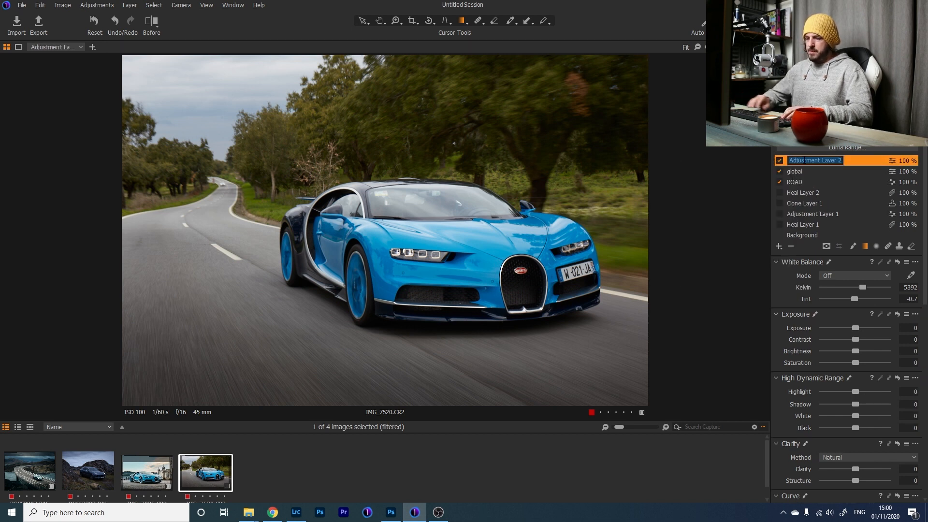
type("colours")
key("Return")
Step: In the colours layer's Color Editor, lower the hue of the purples and set the magenta hue to -30
scroll(835, 274, "down", 2)
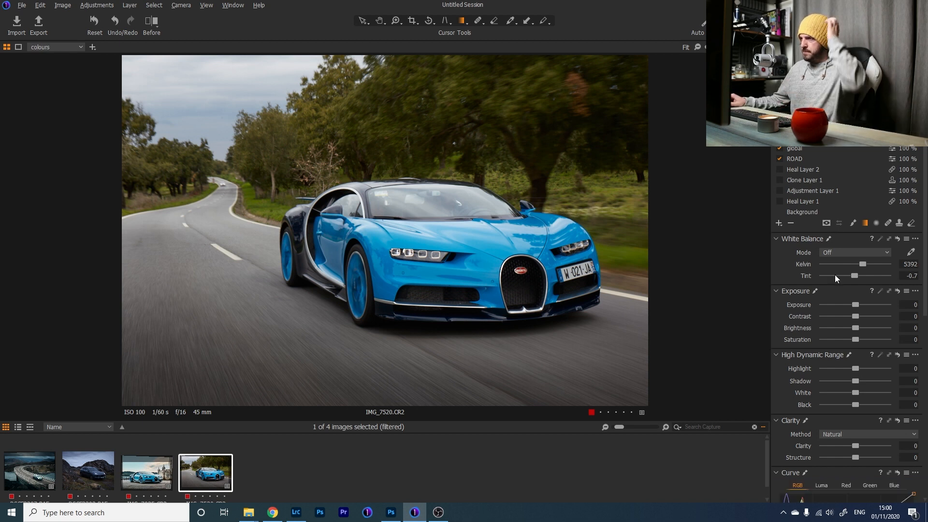
scroll(855, 387, "down", 2)
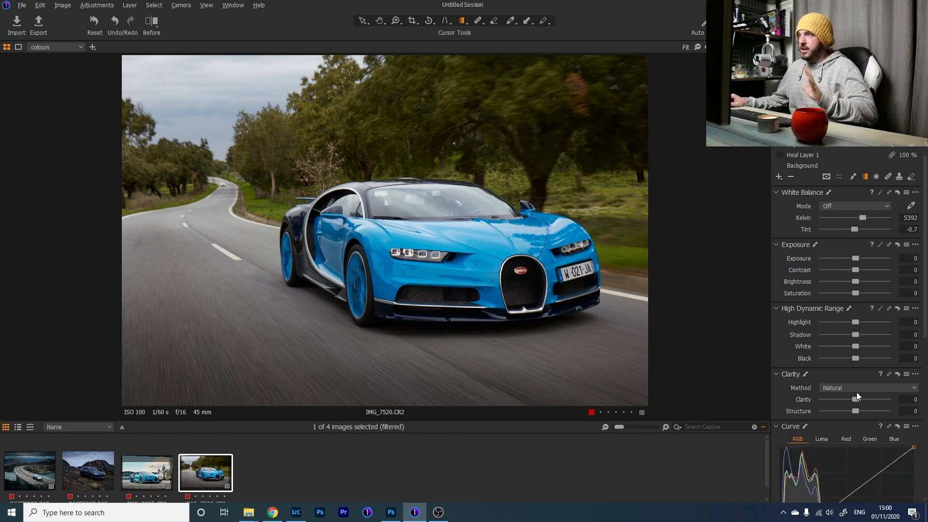
scroll(857, 393, "down", 10)
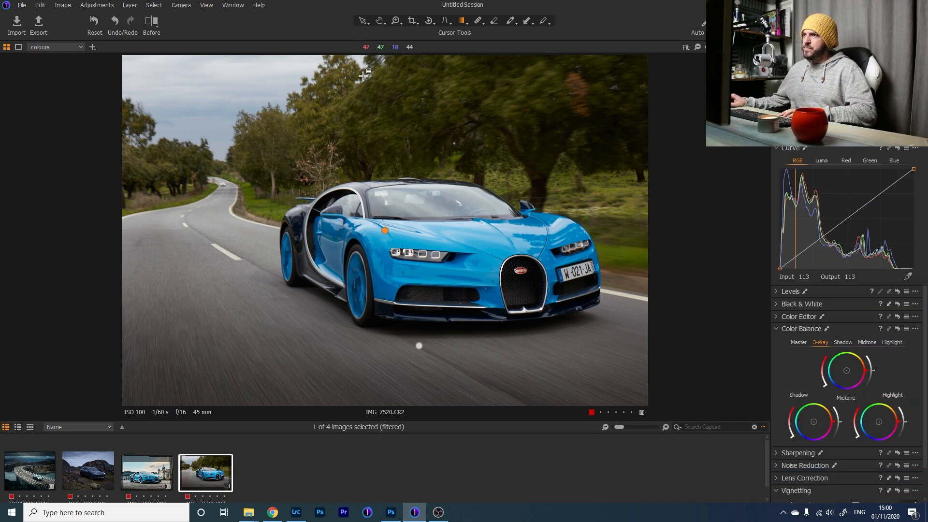
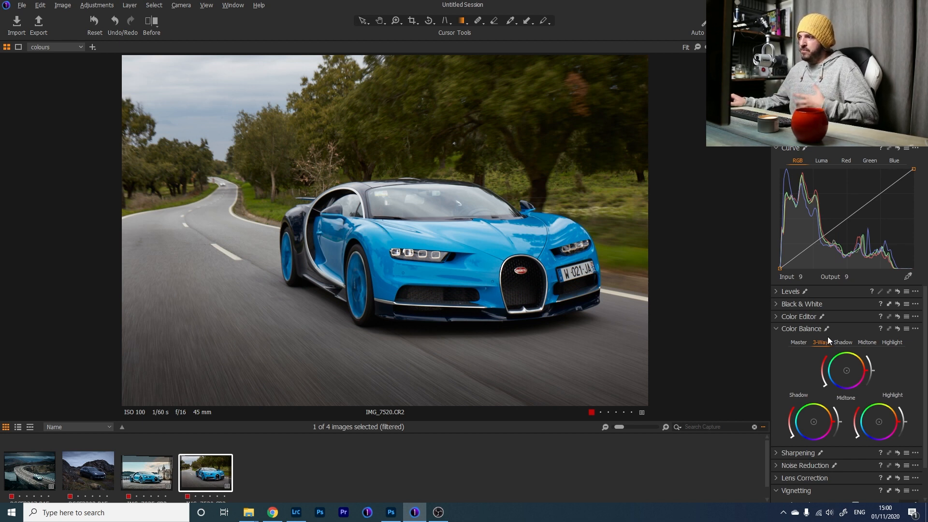
left_click(778, 317)
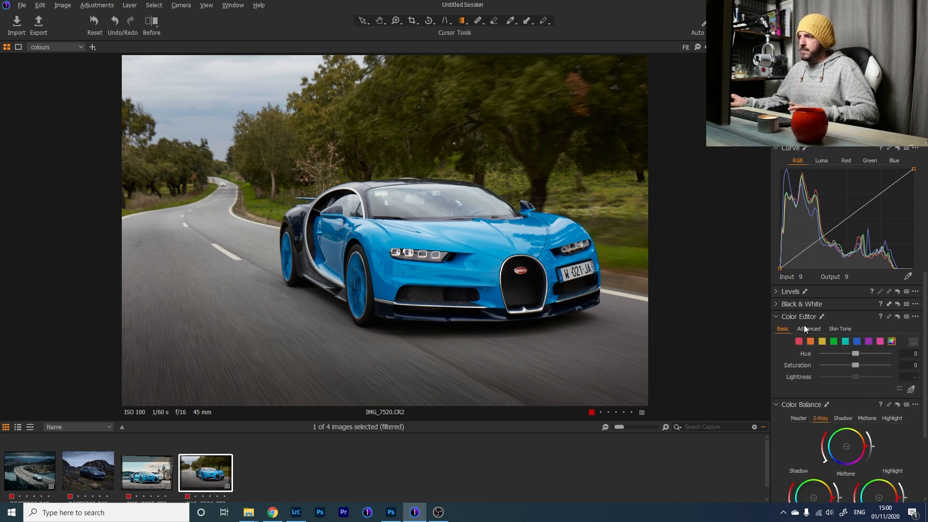
left_click(869, 341)
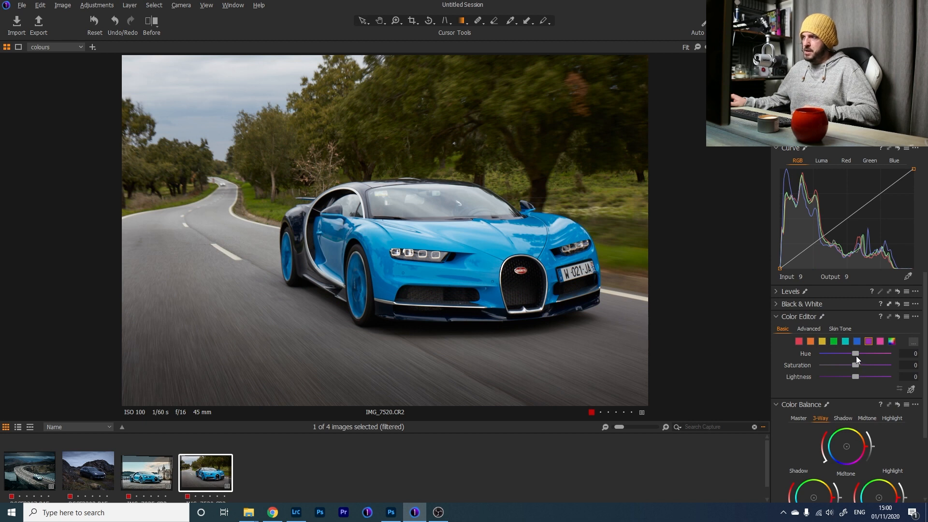
left_click_drag(856, 356, 784, 364)
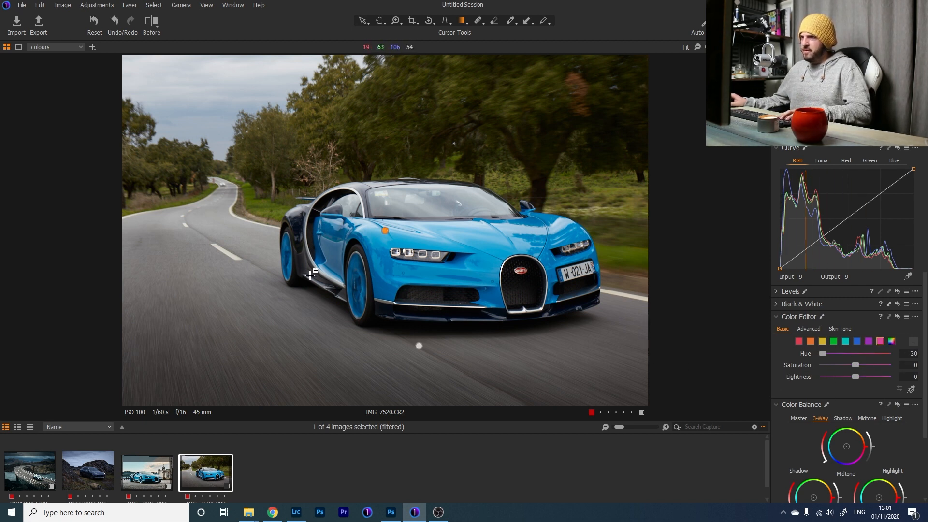
Step: Lower the green hue to turn the foliage autumnal, and set the yellow hue to -30 and the orange hue to 8.4
left_click(845, 342)
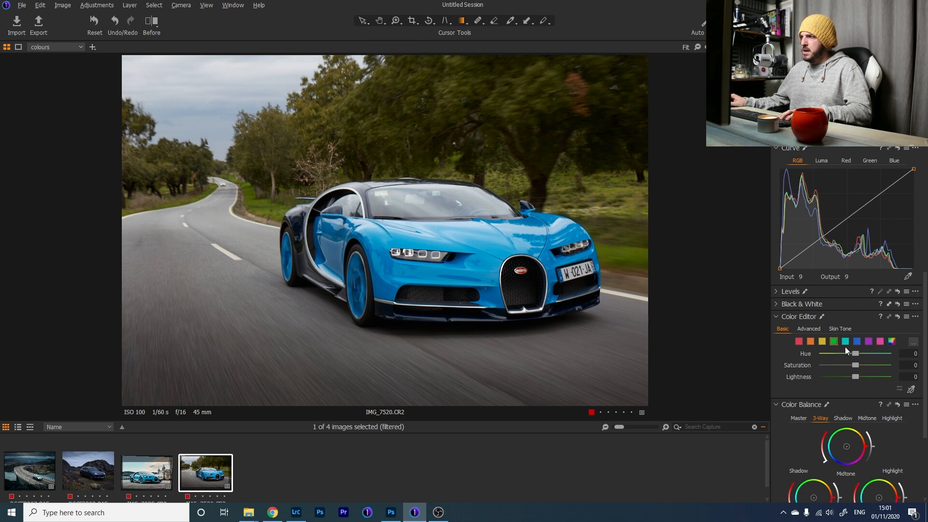
left_click_drag(857, 354, 820, 357)
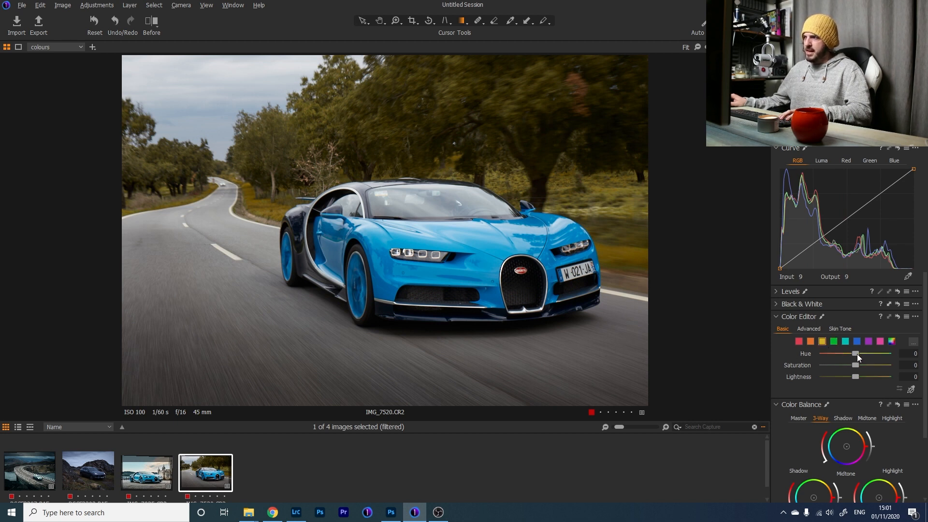
left_click_drag(858, 354, 823, 363)
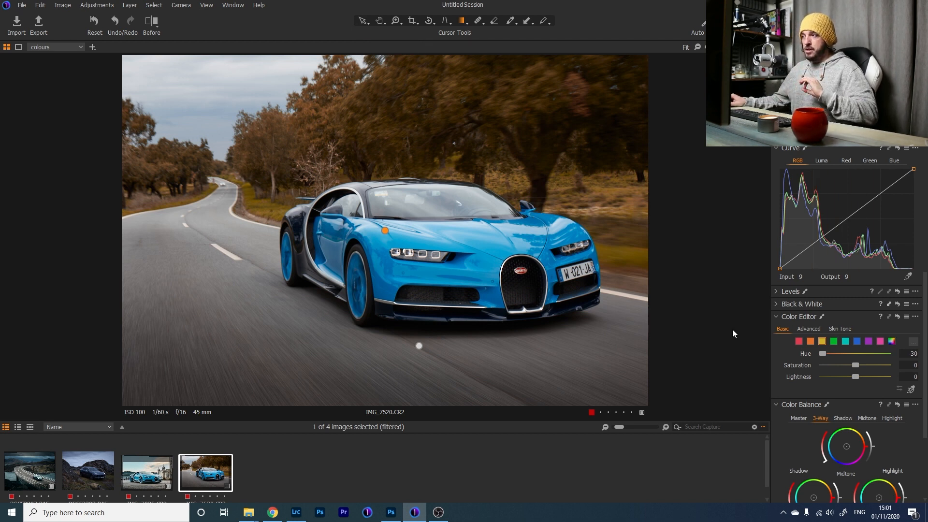
left_click(811, 342)
mouse_move(855, 353)
left_mouse_down()
mouse_move(831, 359)
mouse_move(834, 367)
mouse_move(804, 357)
mouse_move(915, 365)
mouse_move(865, 367)
left_mouse_up()
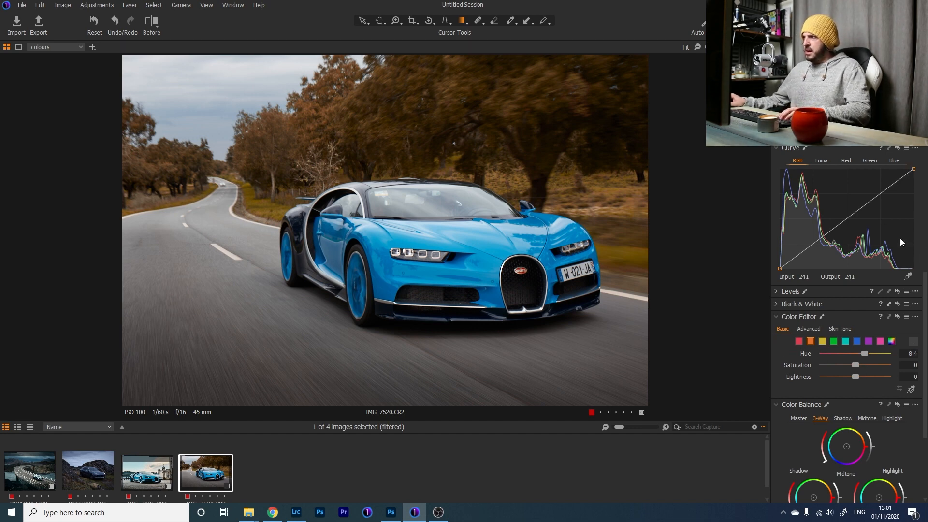
Step: Apply the CM-06 style to a new layer and reduce that layer's opacity to 70%
scroll(853, 306, "up", 3)
scroll(883, 342, "up", 3)
scroll(892, 339, "up", 1)
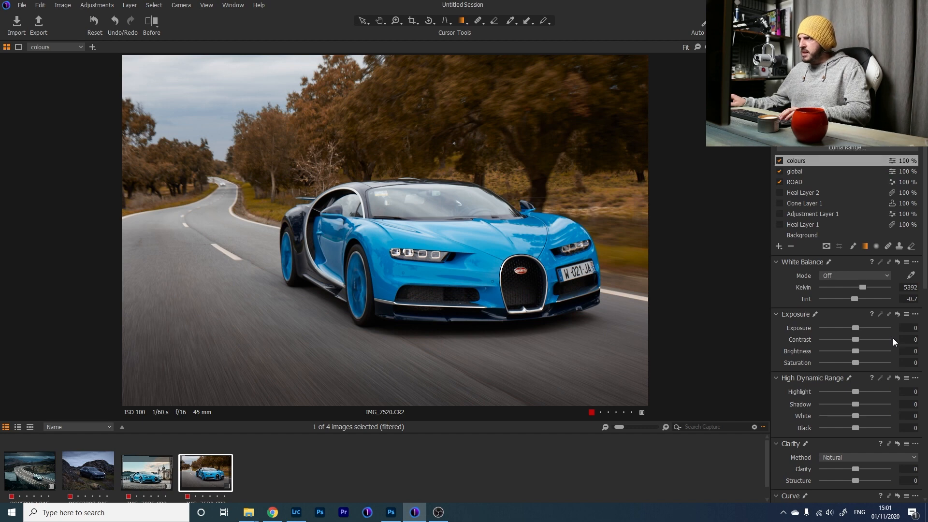
left_click(871, 48)
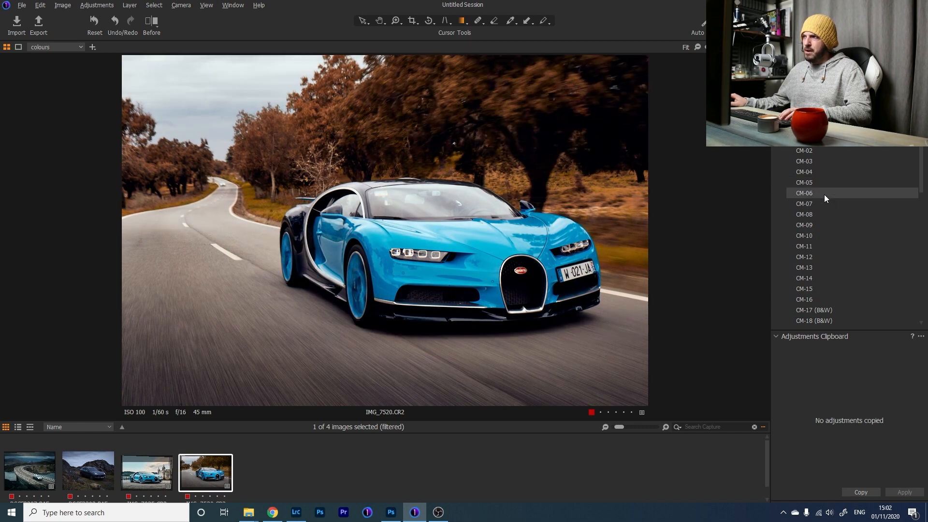
right_click(808, 193)
left_click(770, 221)
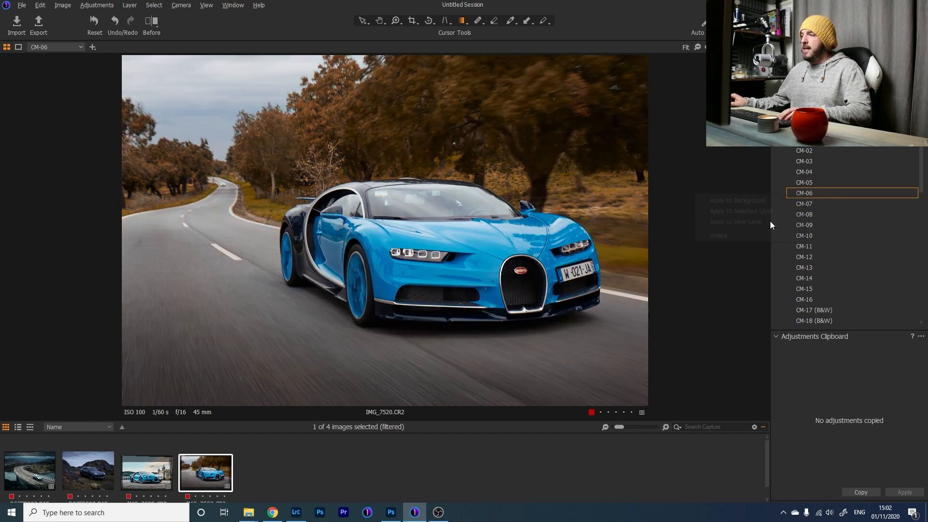
left_click(510, 284)
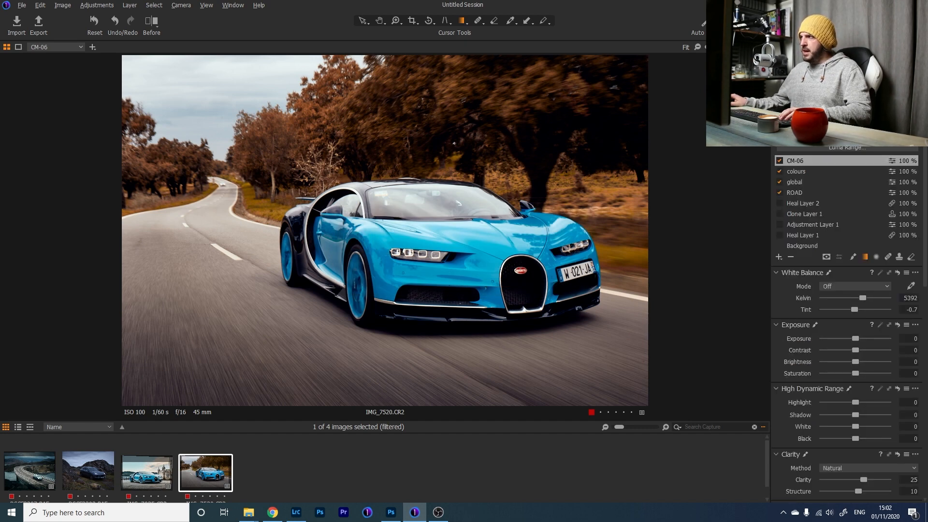
left_click_drag(891, 136, 870, 136)
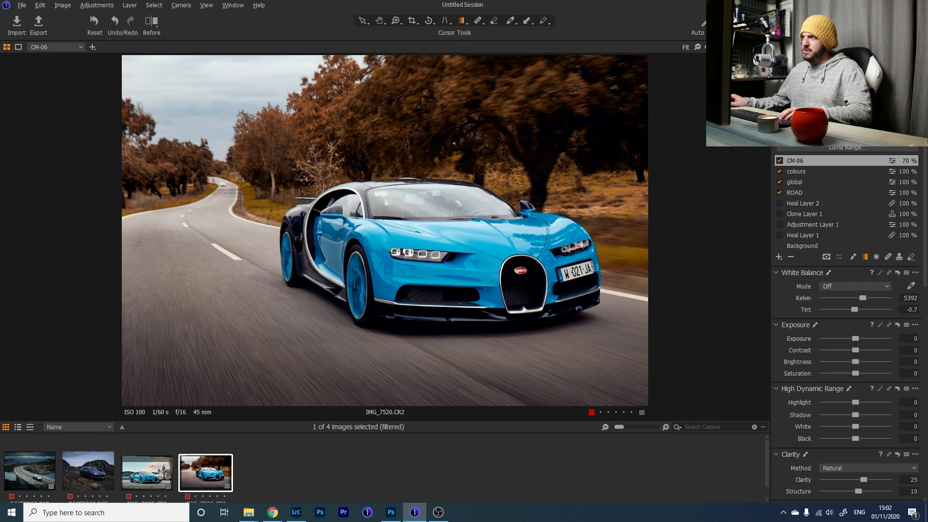
Step: Apply the CM-05 style to another new layer and set that layer's opacity to 57%
left_click(869, 47)
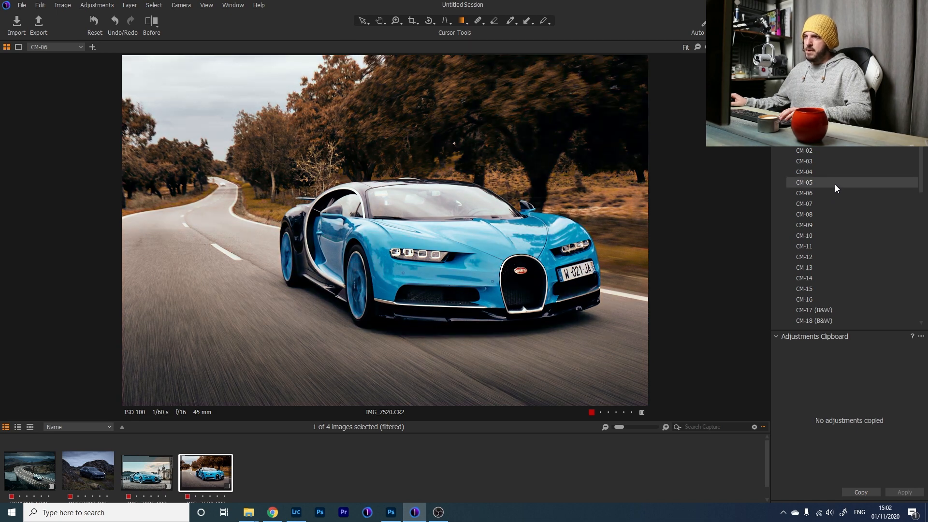
right_click(817, 182)
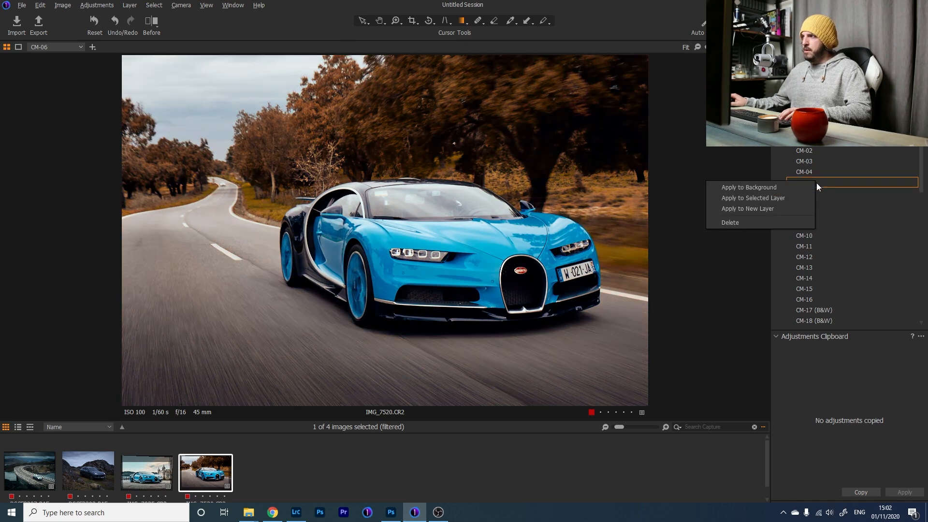
left_click(800, 209)
key("Return")
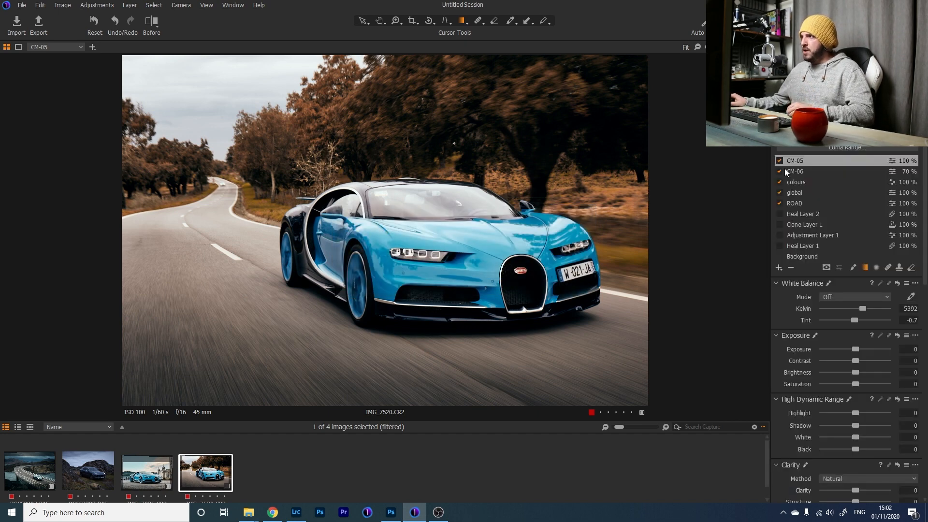
left_click_drag(884, 136, 804, 149)
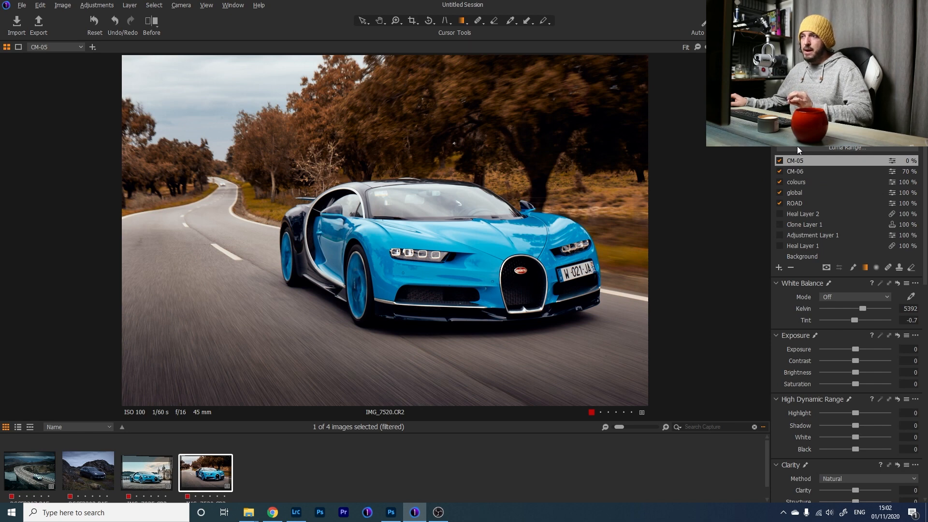
left_click_drag(829, 137, 867, 148)
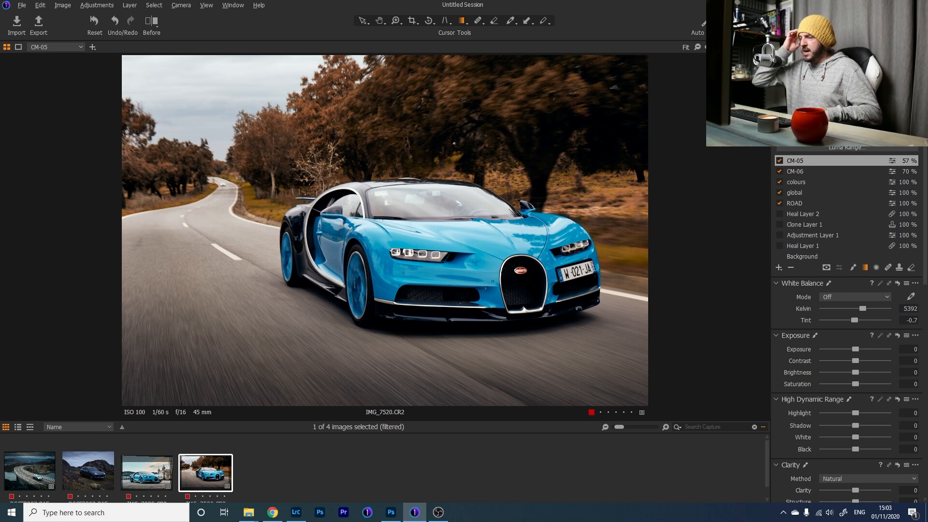
Step: Apply the FL-06 (-) style partially to a new layer and set its opacity to 82%
left_click(871, 47)
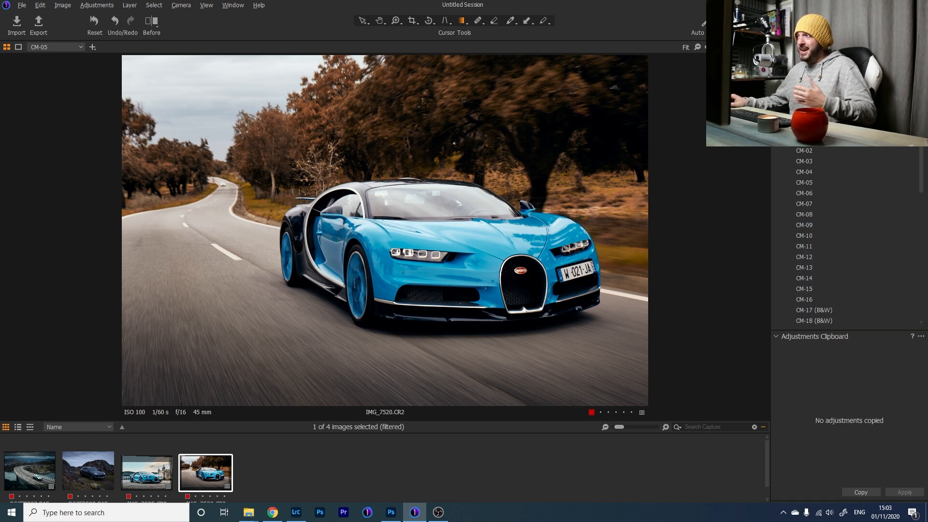
scroll(846, 237, "down", 5)
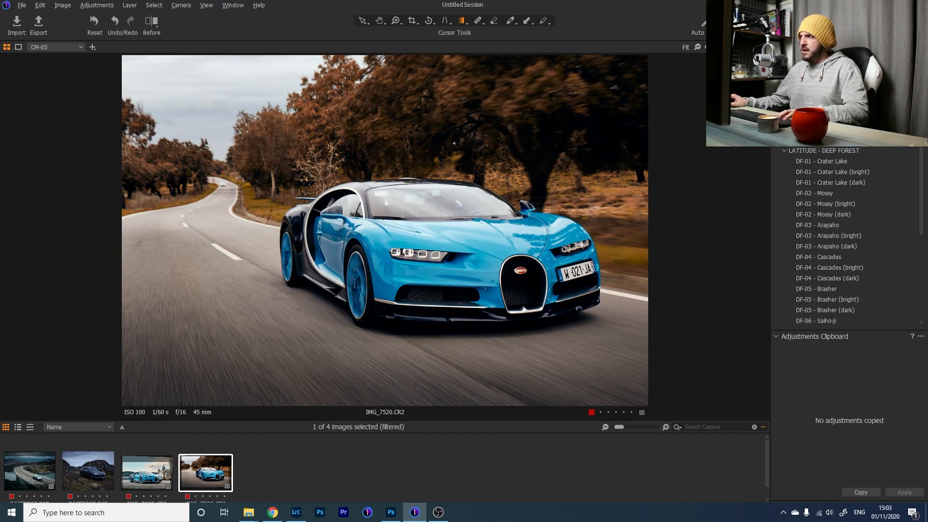
left_click(784, 140)
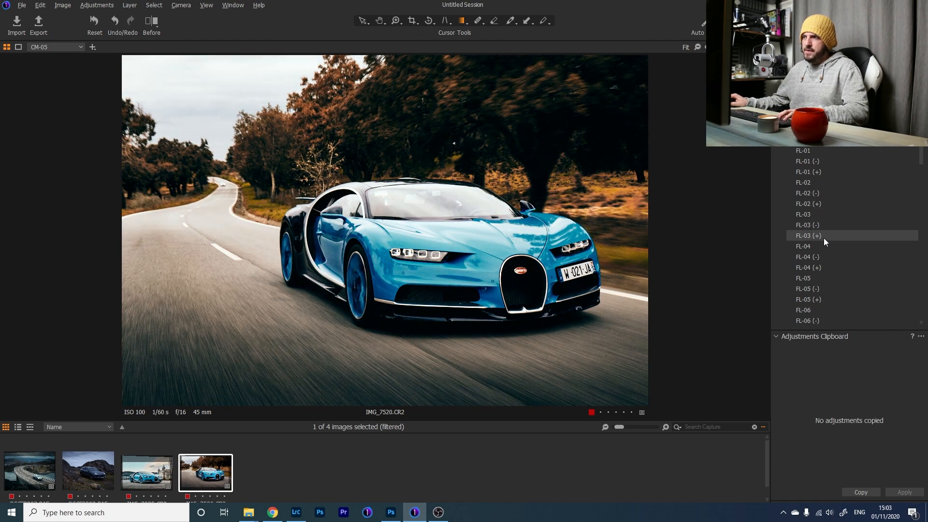
right_click(841, 321)
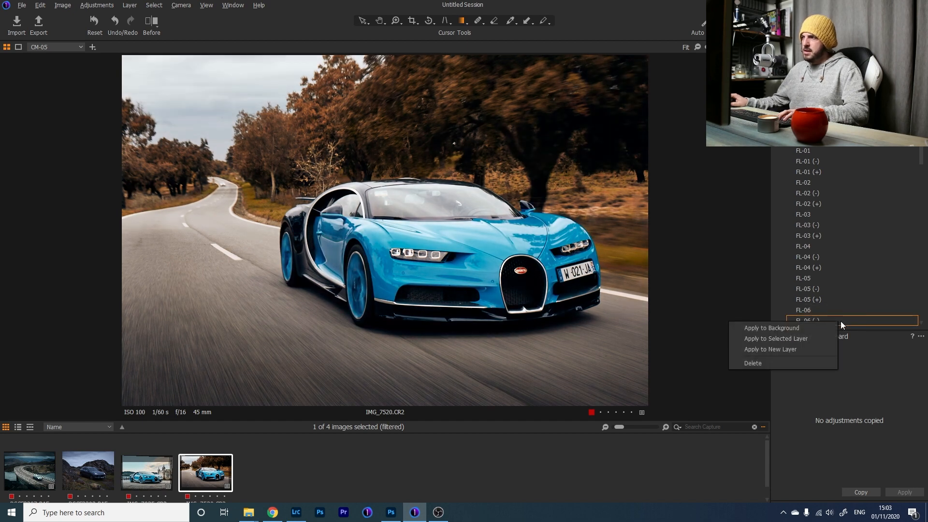
left_click(802, 348)
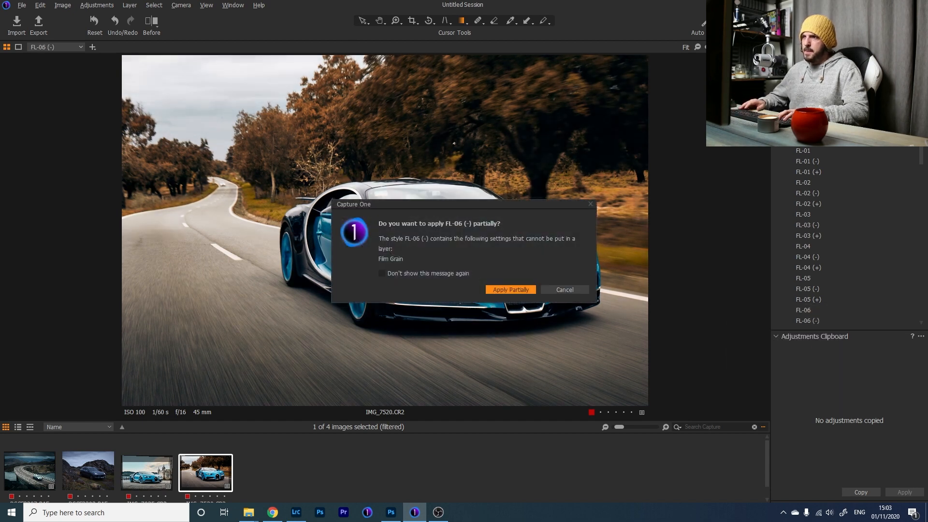
key("Return")
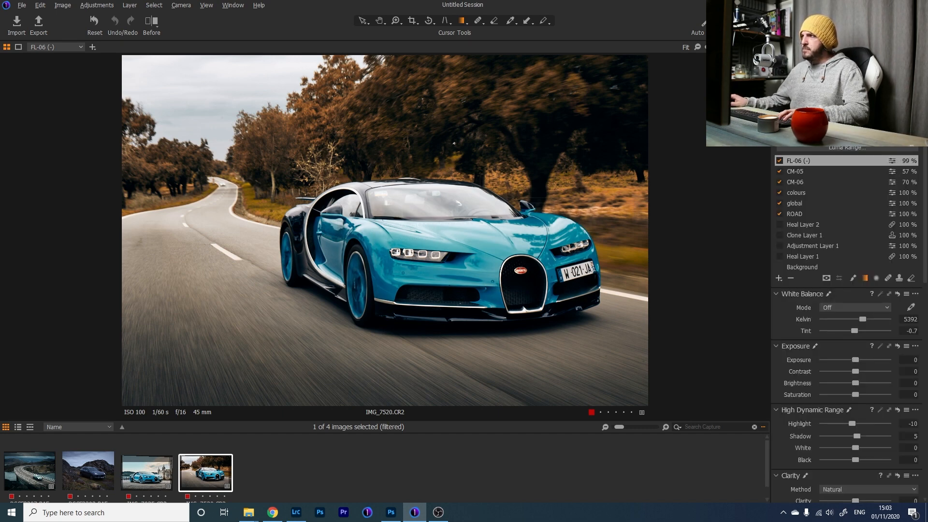
left_click_drag(890, 138, 877, 162)
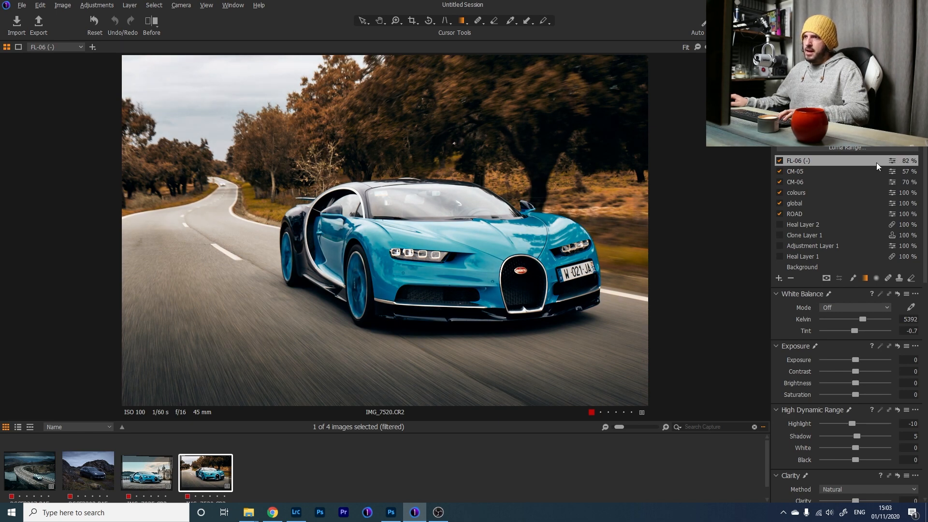
Step: Switch the FL-06 (-), CM-05 and CM-06 style layers off and back on to compare their effect
left_click(781, 160)
left_click(781, 172)
left_click(781, 183)
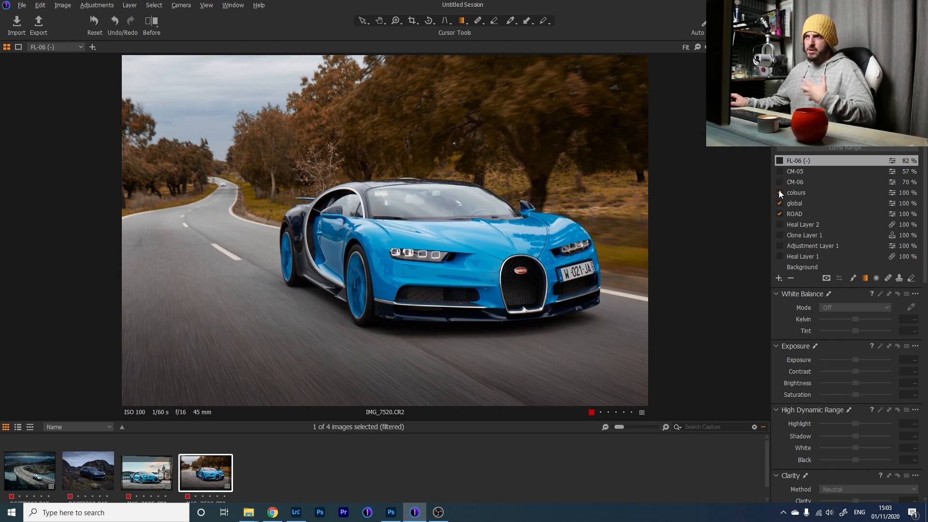
left_click(779, 182)
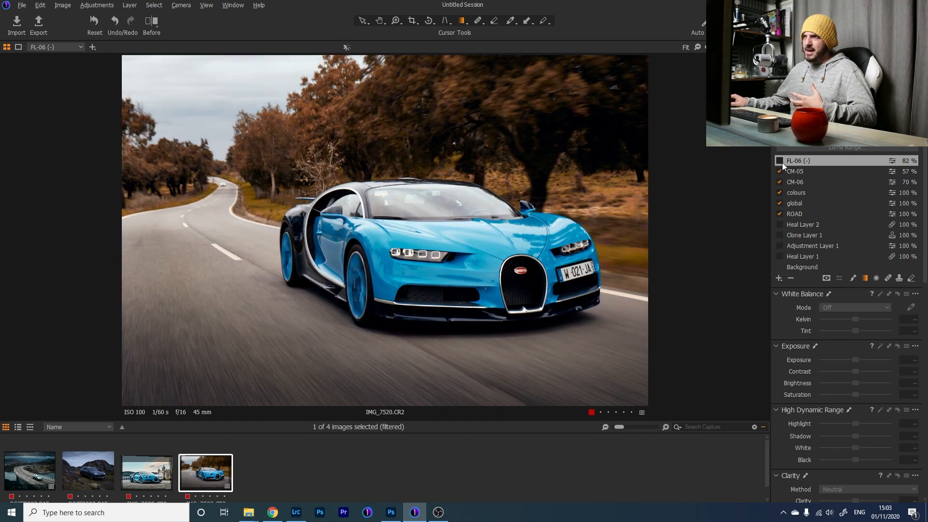
left_click(787, 176)
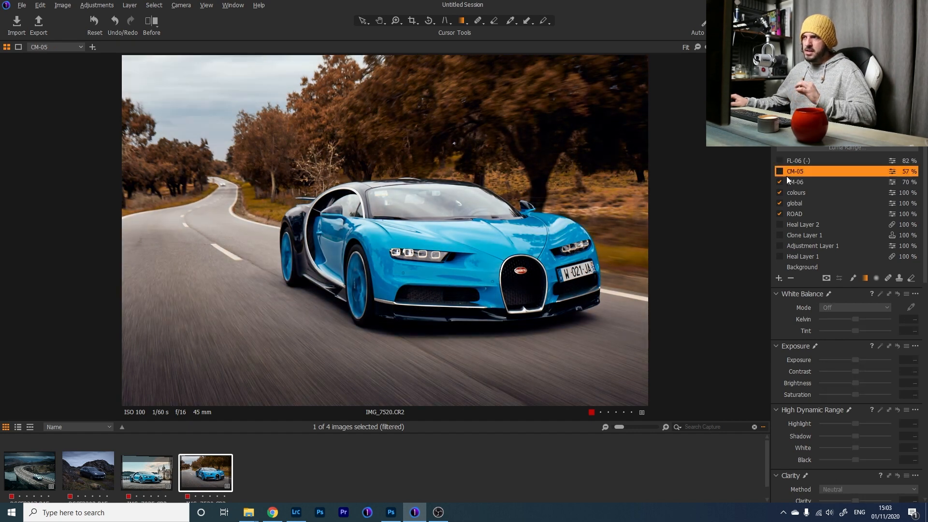
left_click(781, 170)
left_click(782, 161)
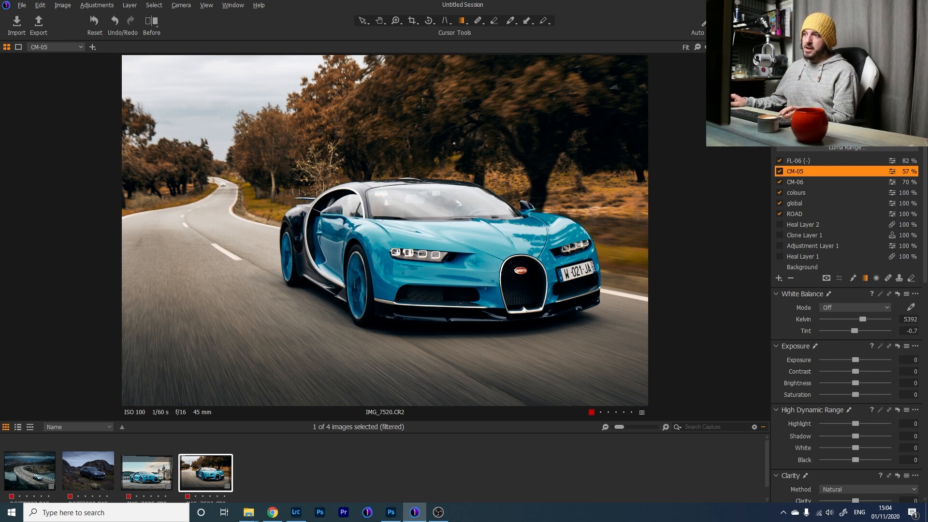
Step: Compare the Bugatti photo before and after editing by sweeping the split-view divider across the whole image
left_click(805, 160)
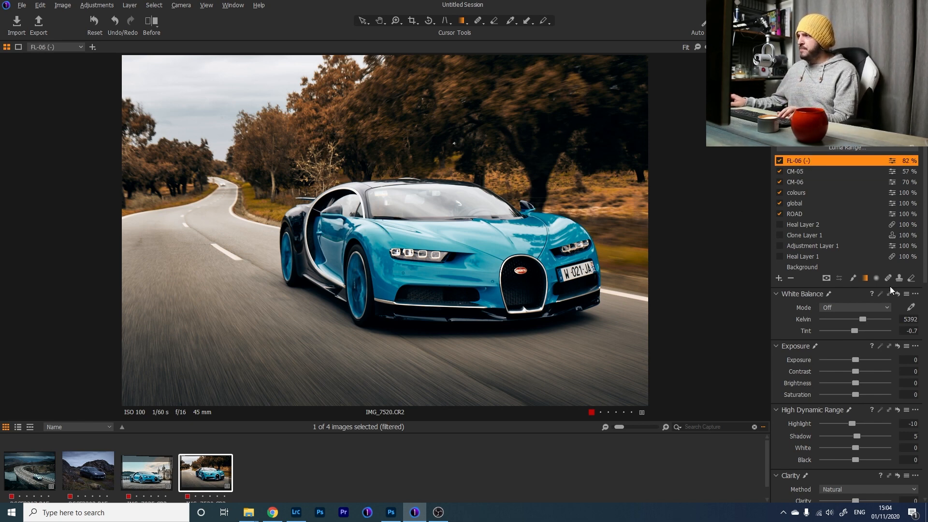
scroll(890, 286, "down", 2)
left_click(157, 22)
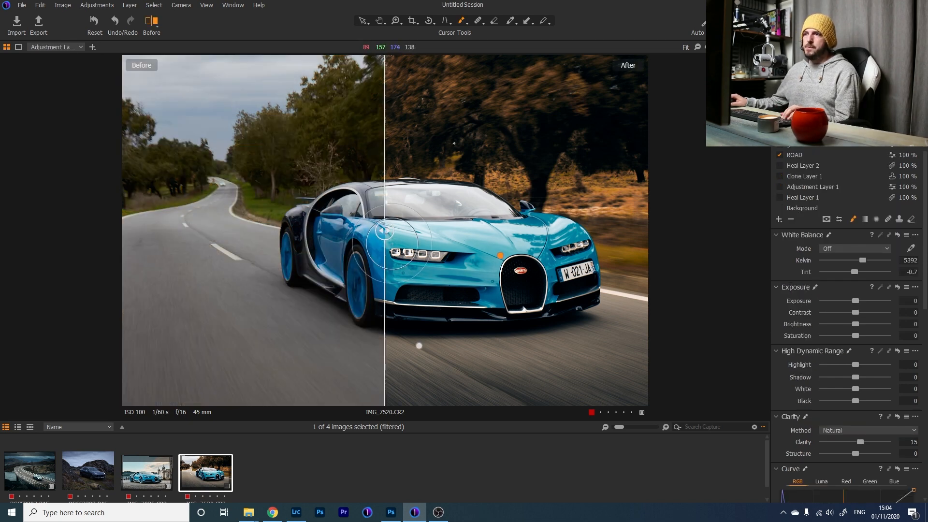
left_click_drag(384, 232, 670, 293)
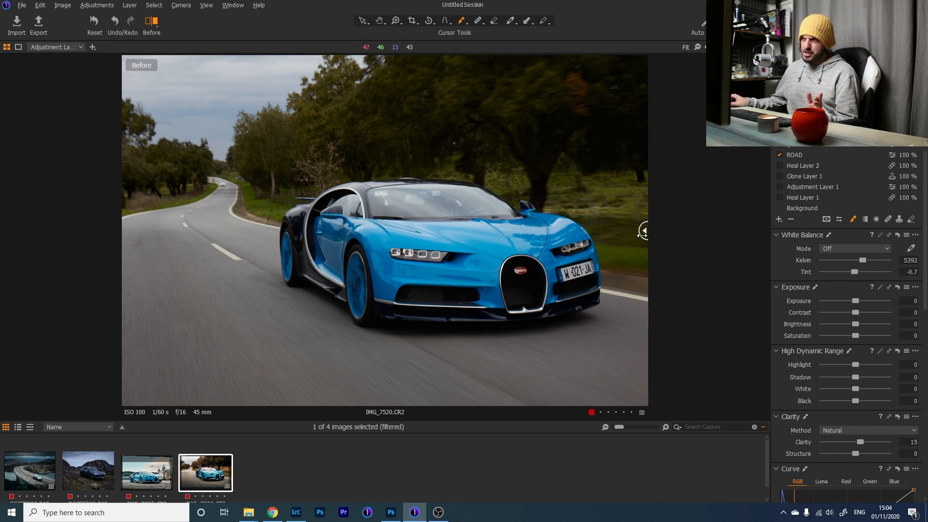
left_click_drag(643, 232, 50, 295)
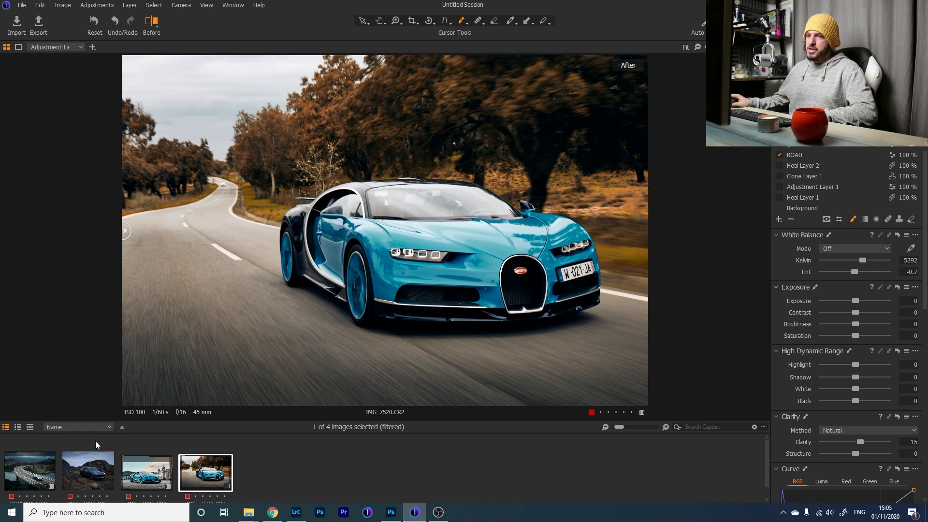
Step: On DSCF3292.RAF, leave the comparison view and set exposure to 1.9, contrast to 21, highlight to -58 and shadow to -30
left_click(91, 475)
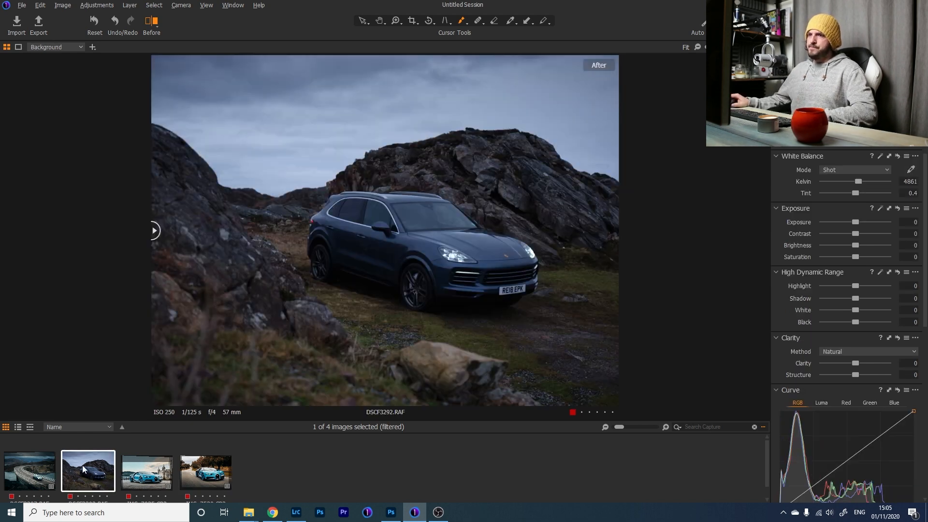
left_click(156, 26)
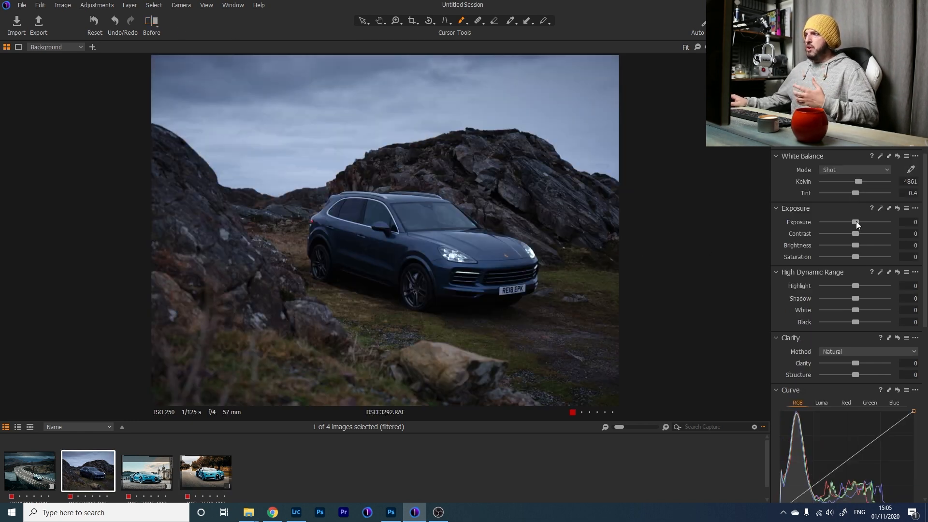
left_click_drag(857, 222, 871, 234)
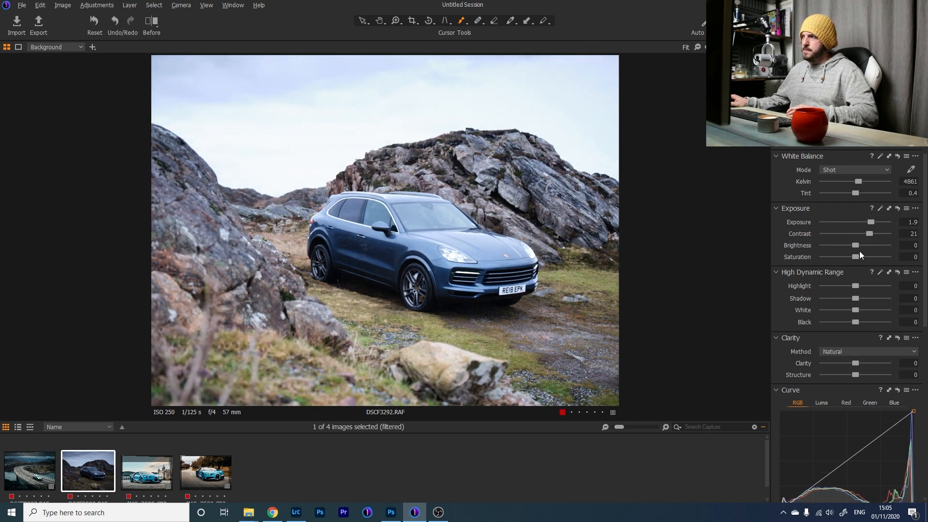
mouse_move(856, 286)
left_mouse_down()
mouse_move(836, 294)
mouse_move(846, 298)
left_mouse_up()
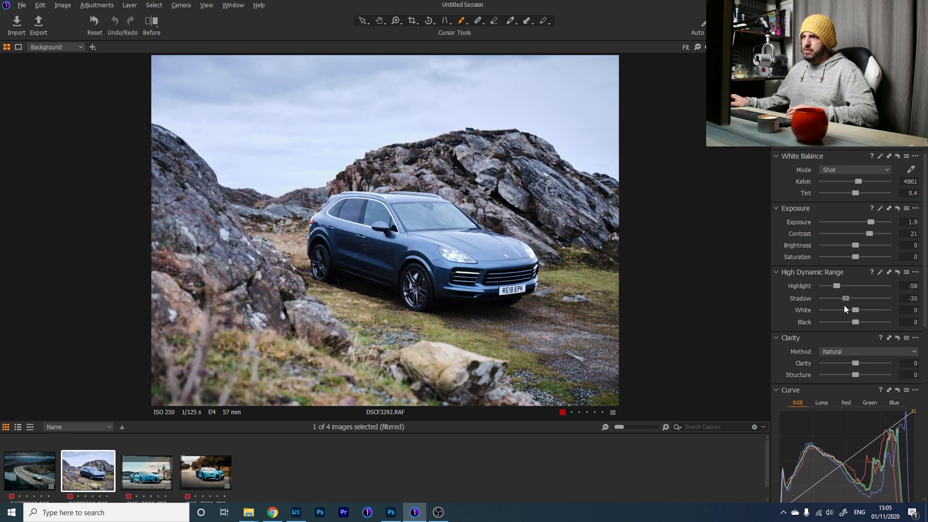
Step: Compare the dark blue SUV photo with its unedited version in split view, and return to the normal view
left_click(152, 20)
left_click_drag(388, 232, 98, 410)
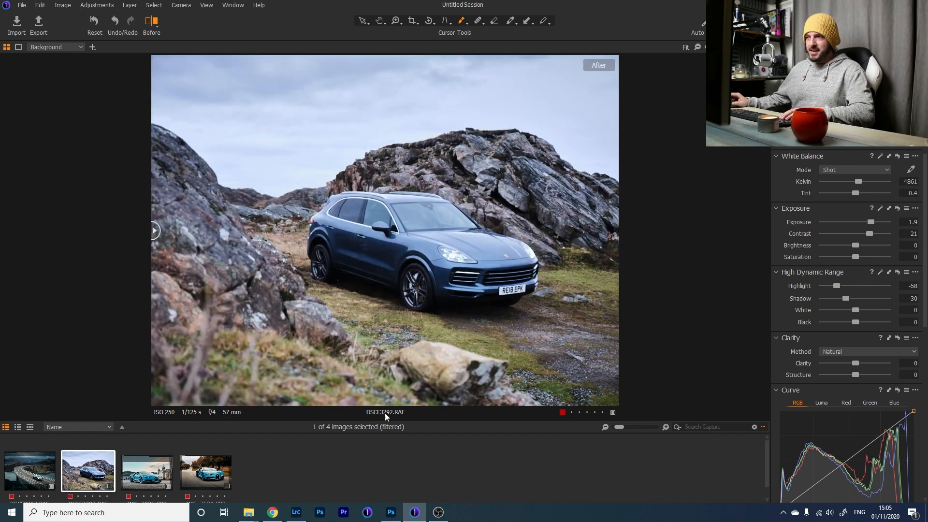
left_click(152, 21)
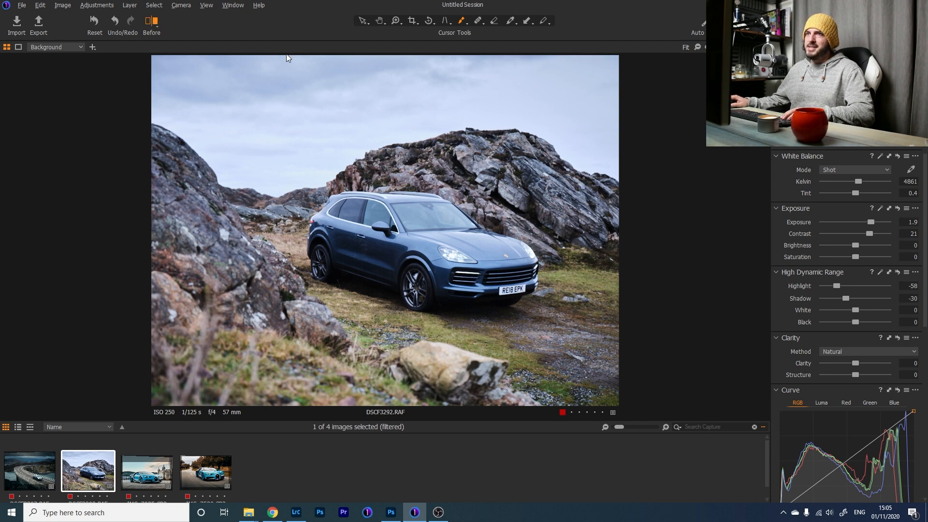
Step: Set the background's white balance to 5418 Kelvin with a tint of -2.6, and its clarity to 6
left_click_drag(857, 193, 863, 181)
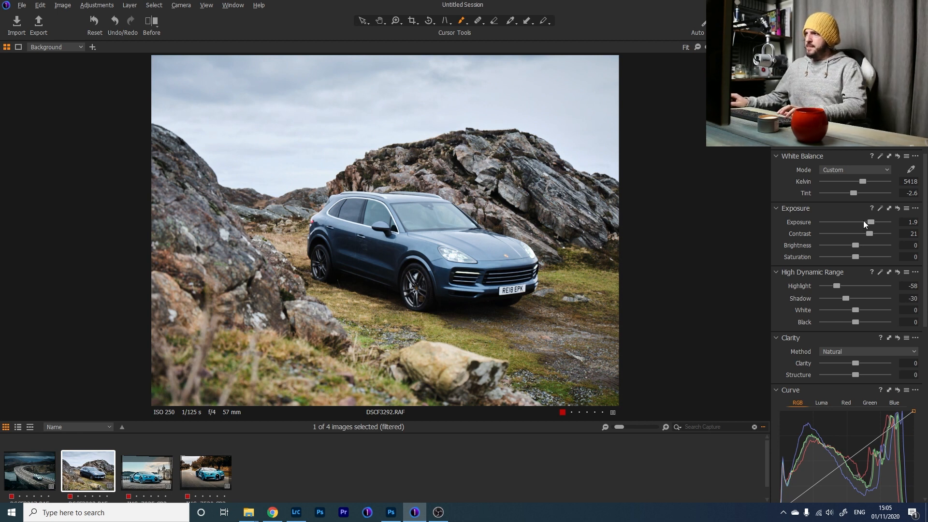
left_click_drag(856, 363, 858, 363)
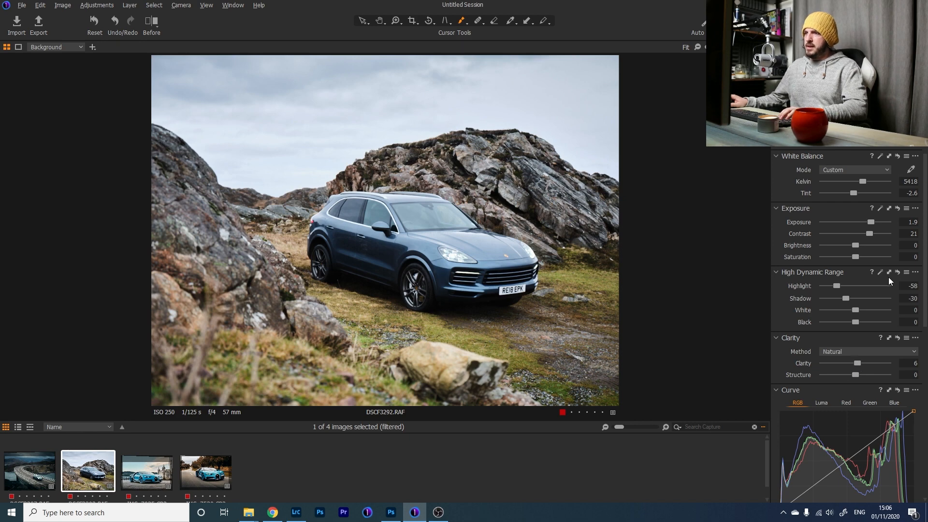
Step: Add an adjustment layer with a diagonal linear gradient over the lower-left foreground, and darken it to about -0.83 exposure
left_click(780, 139)
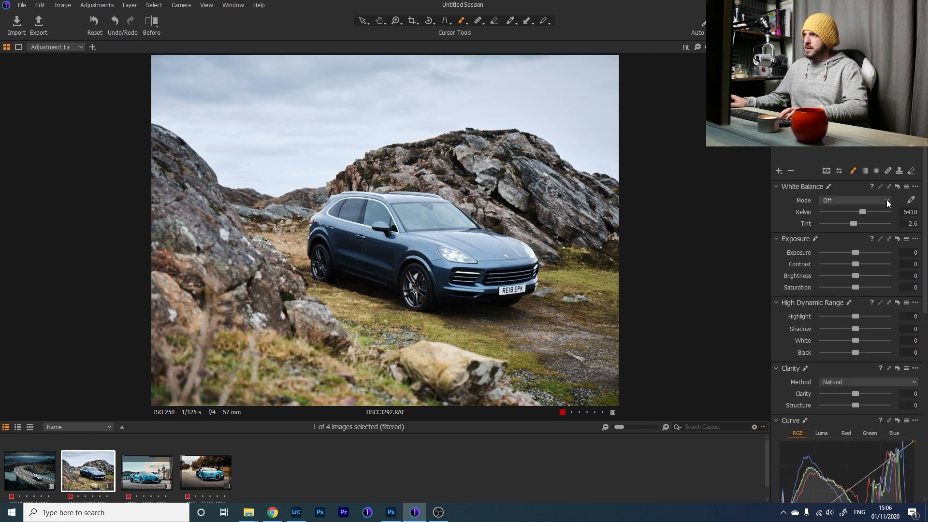
left_click_drag(234, 344, 313, 213)
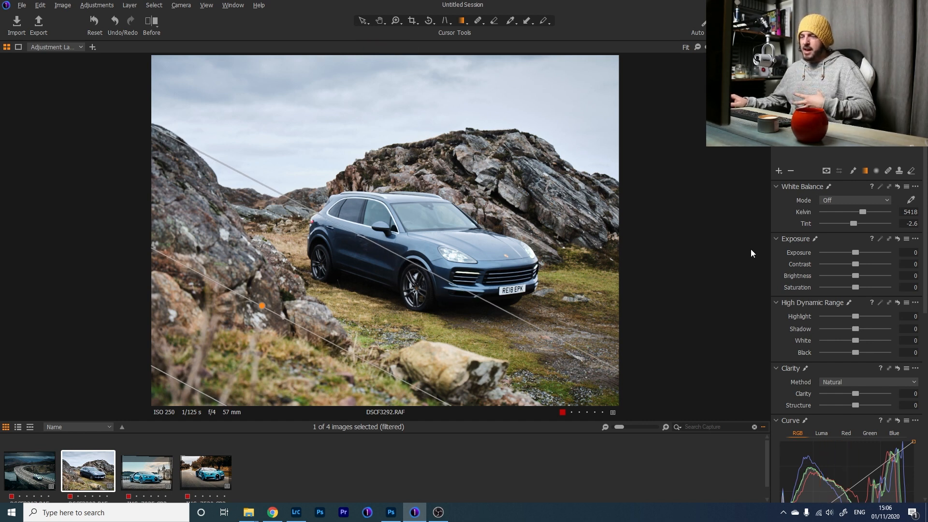
left_click_drag(857, 253, 851, 253)
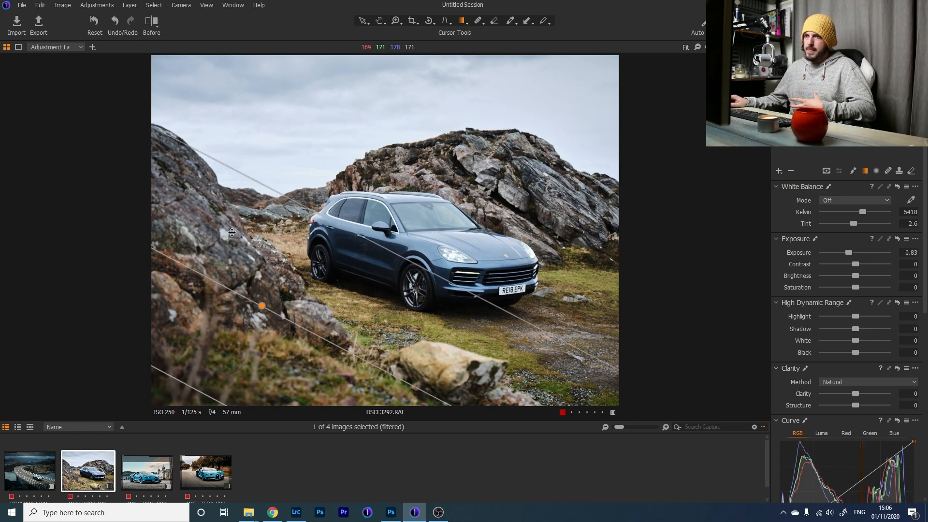
left_click_drag(359, 360, 351, 373)
left_click_drag(348, 237, 346, 215)
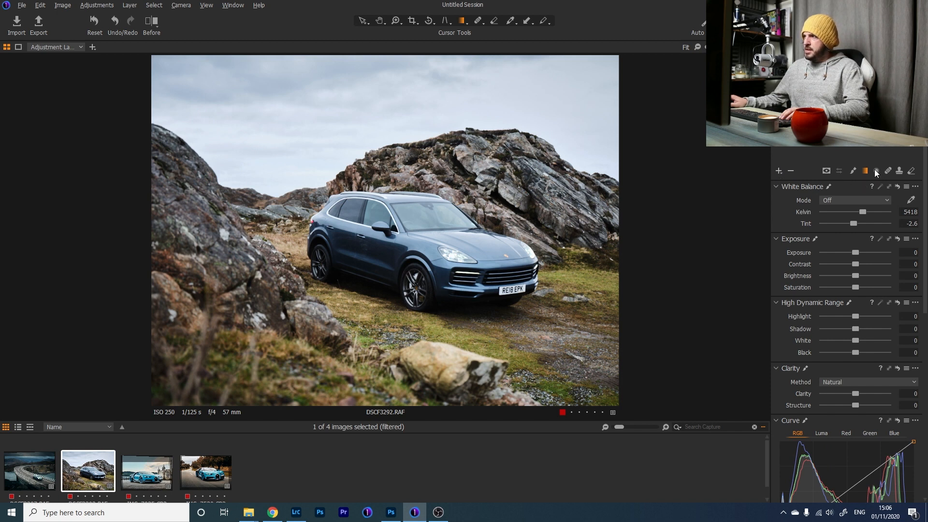
Step: Mask the sky with a downward linear gradient on a second layer, with exposure -0.86, contrast 9 and clarity -3
left_click_drag(410, 64, 411, 185)
left_click_drag(854, 252, 880, 271)
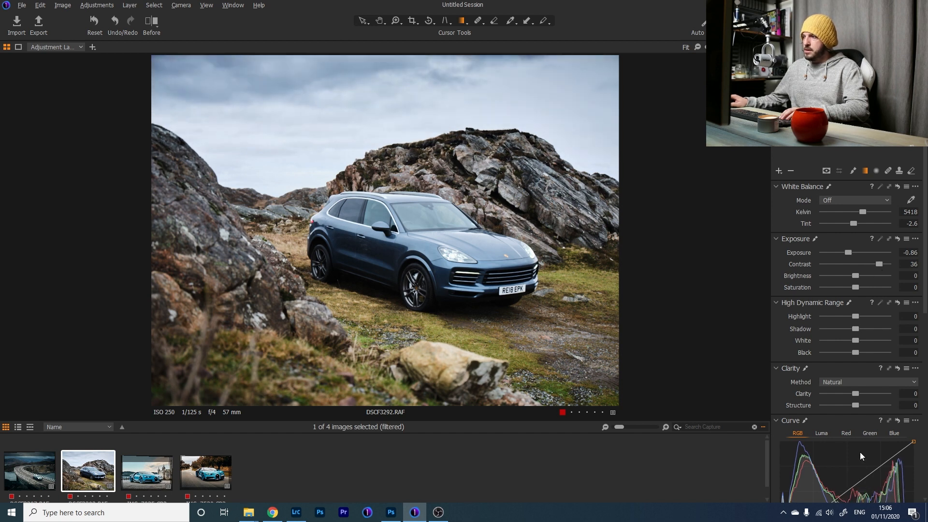
mouse_move(853, 396)
left_mouse_down()
mouse_move(889, 395)
mouse_move(854, 402)
left_mouse_up()
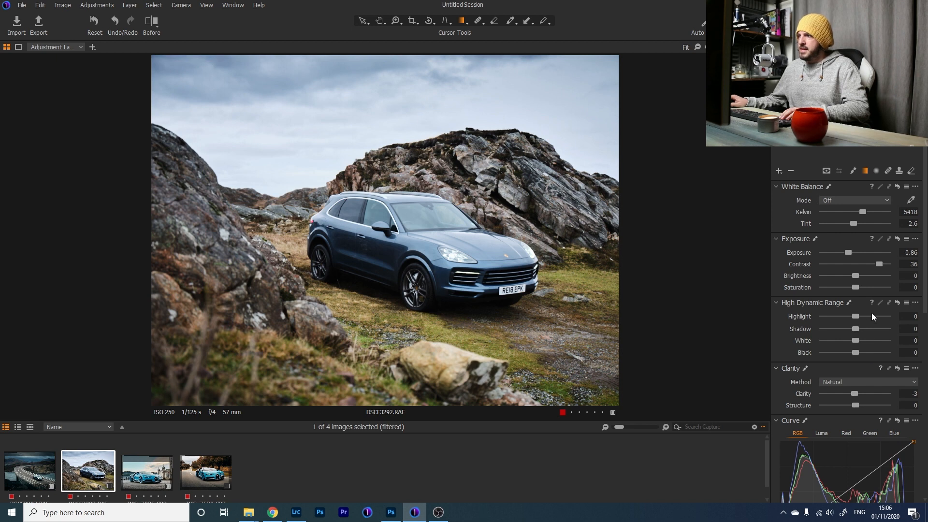
left_click_drag(883, 262, 862, 268)
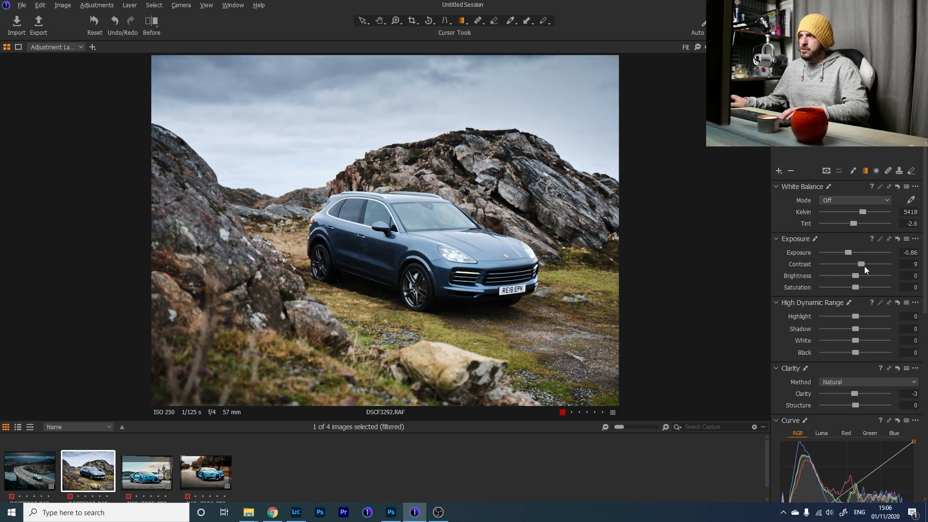
Step: Add a new adjustment layer named colours
left_click(778, 171)
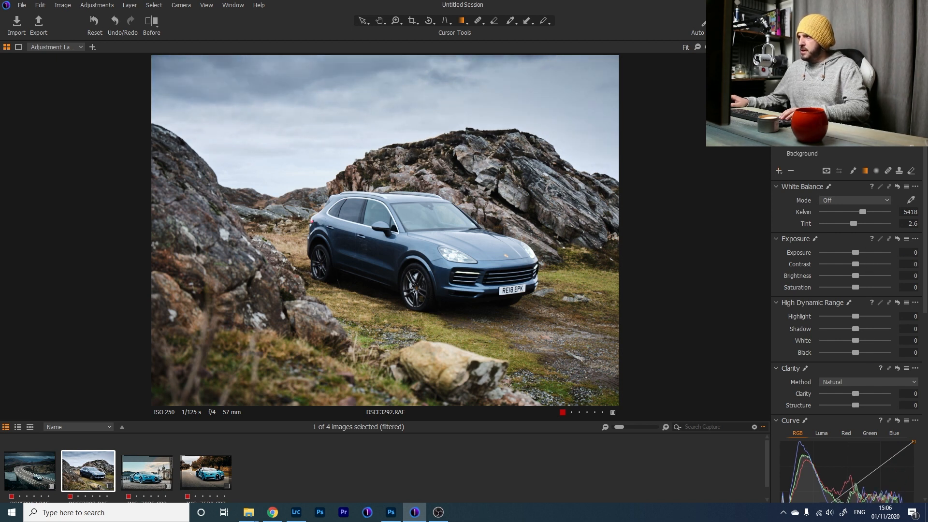
right_click(774, 152)
key("Escape")
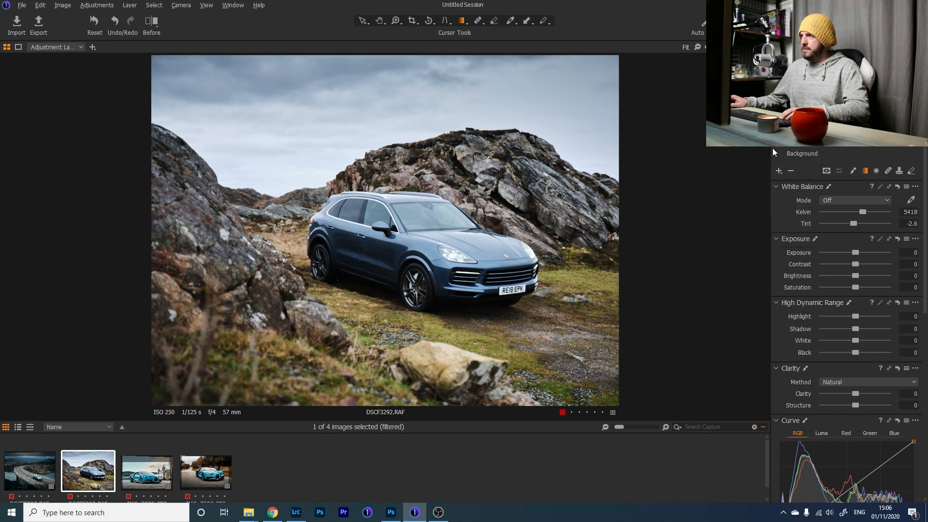
type("colours")
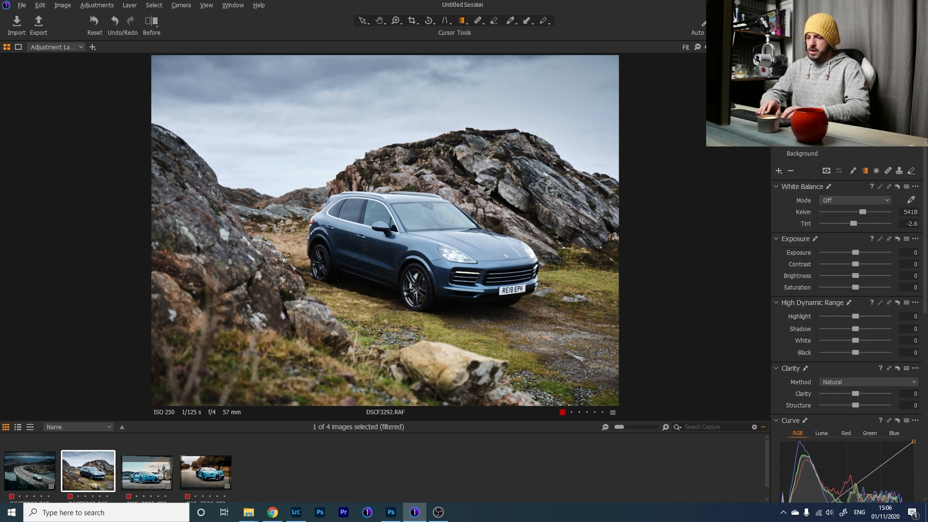
key("Return")
Step: On the colours layer, set yellow hue to -24.7 and lightness to -23.7, and green hue to -30 and lightness to about -17
scroll(854, 358, "down", 4)
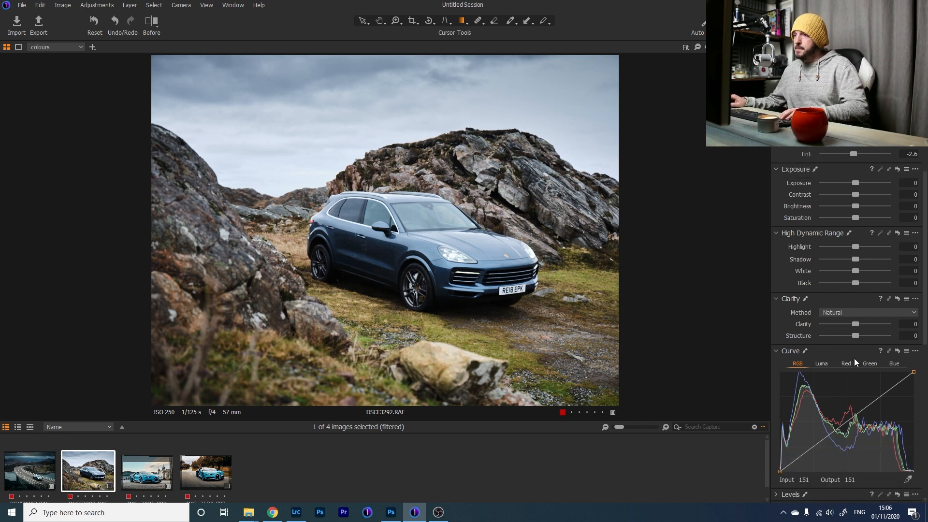
scroll(854, 349, "down", 2)
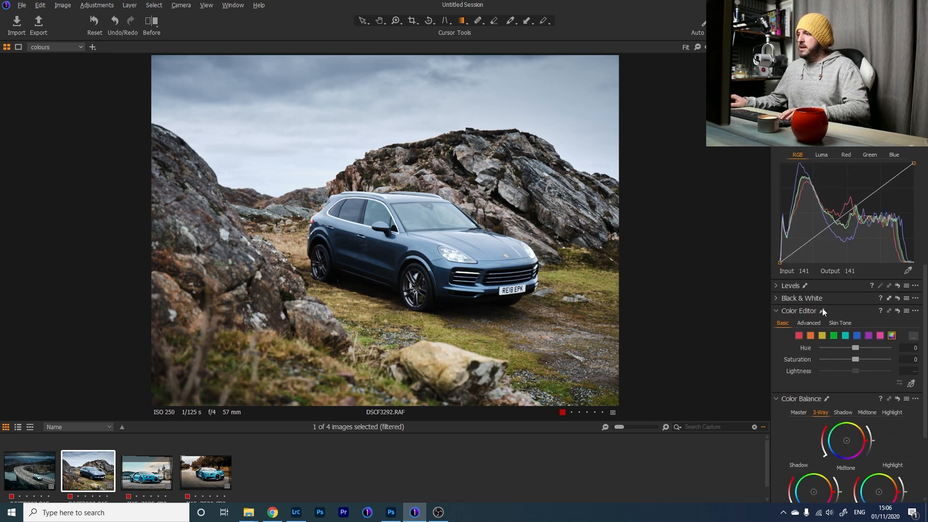
left_click(823, 336)
left_click_drag(855, 348, 759, 351)
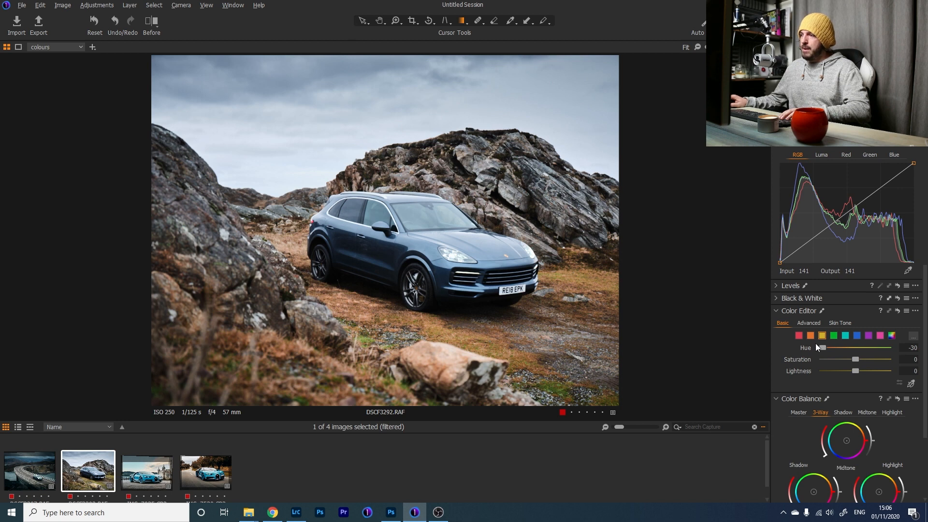
left_click_drag(850, 349, 849, 378)
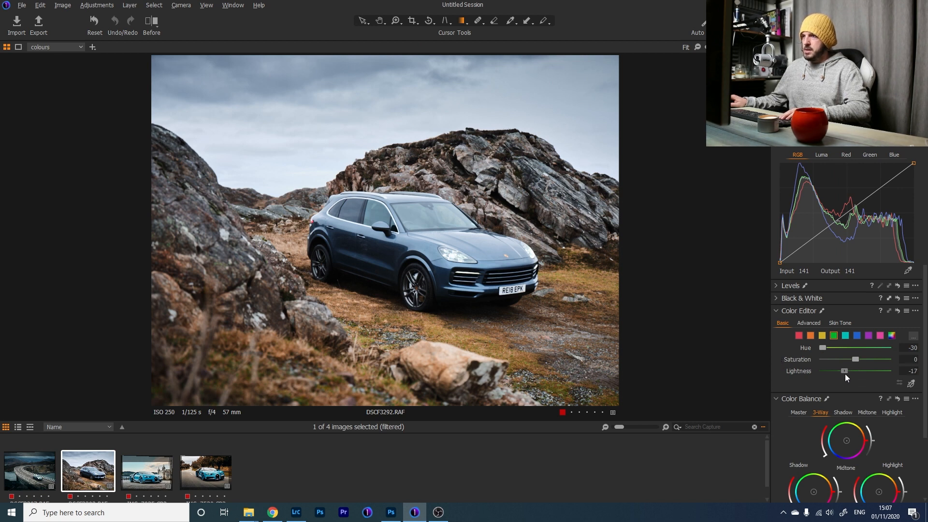
mouse_move(845, 373)
left_mouse_down()
mouse_move(879, 378)
mouse_move(843, 375)
left_mouse_up()
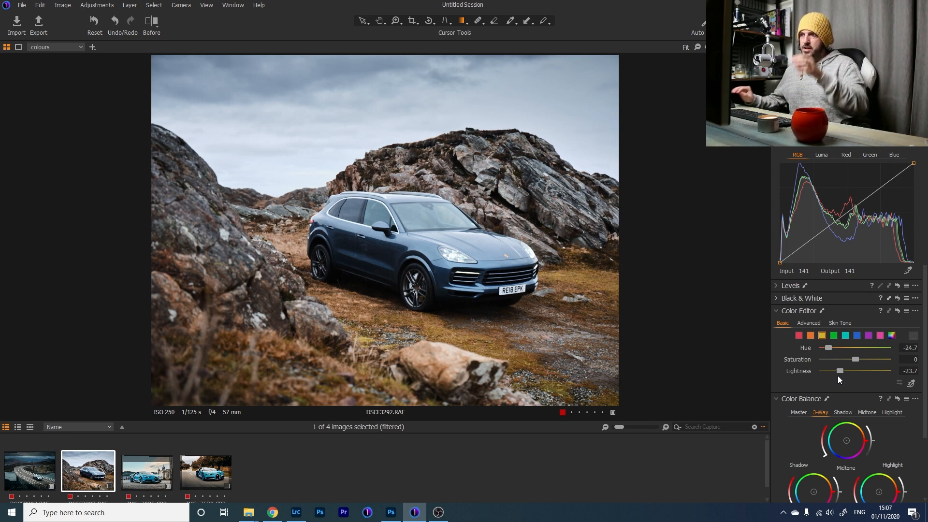
Step: Shift the blue hue to about -6.7 and fine-tune the blue lightness and saturation on the car
left_click(859, 336)
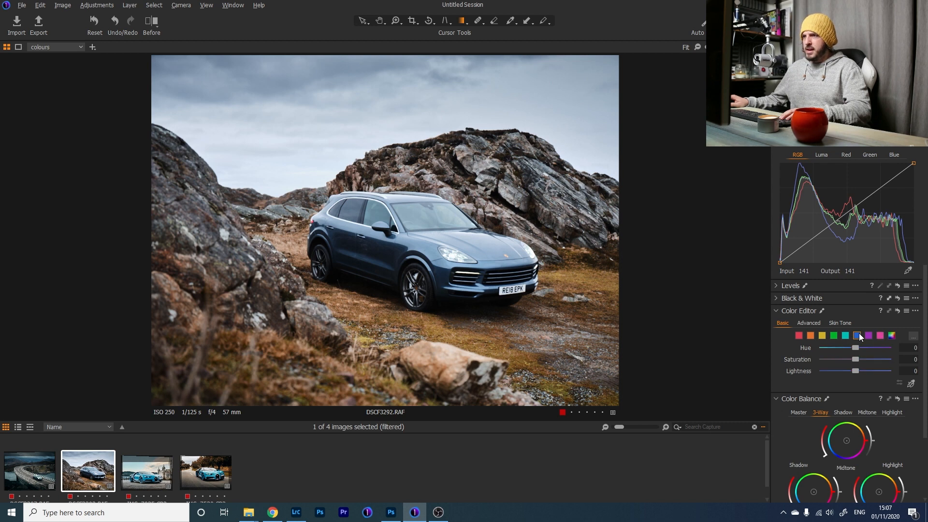
left_click_drag(854, 346, 851, 347)
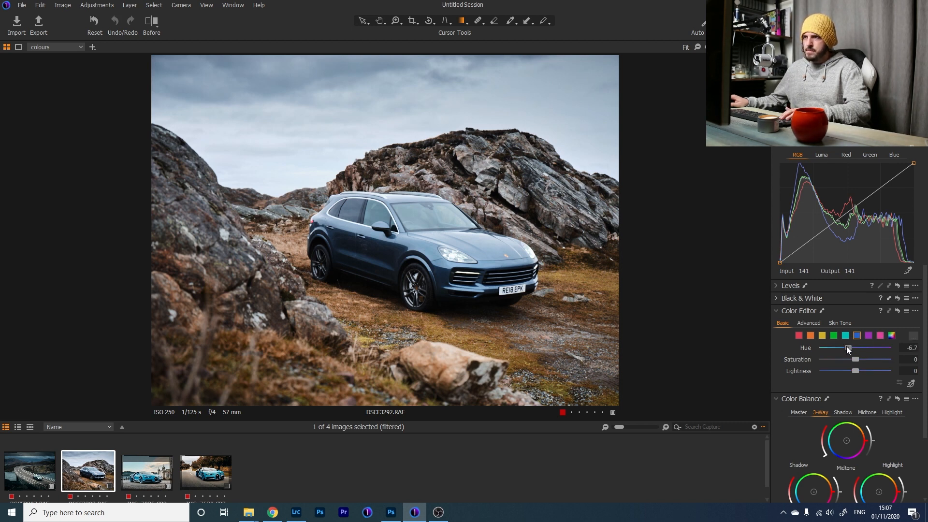
mouse_move(869, 372)
left_mouse_down()
mouse_move(855, 374)
mouse_move(858, 361)
left_mouse_up()
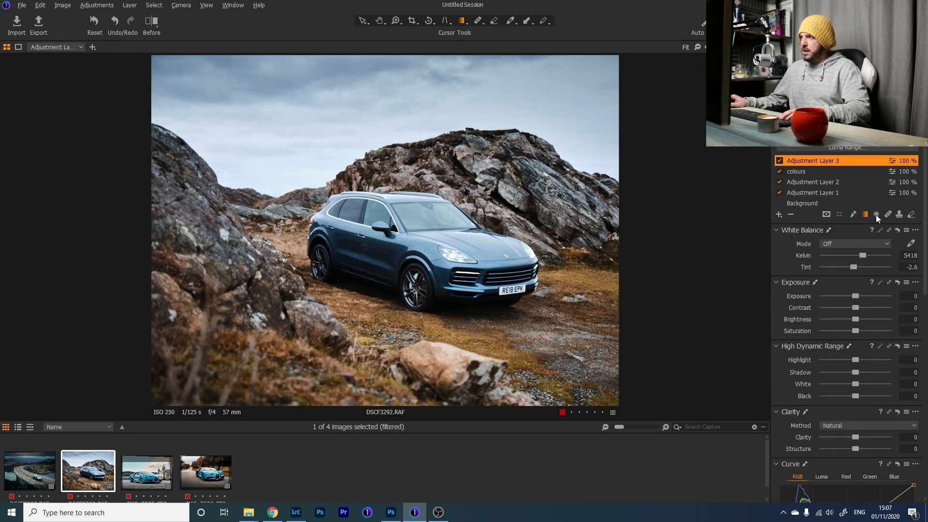
Step: Mask the front wheel with an inverted radial gradient on the third adjustment layer, with exposure 0.71, contrast 14 and clarity 37
left_click(876, 214)
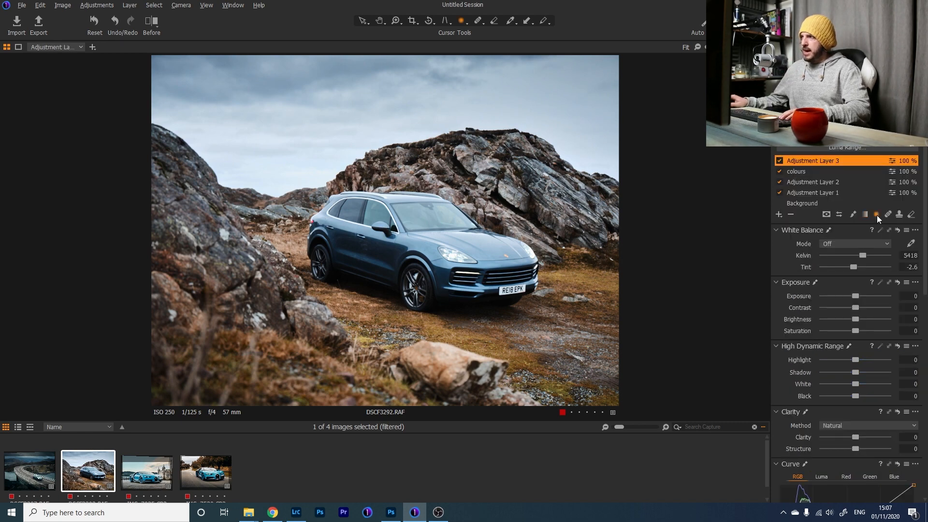
left_click_drag(415, 285, 433, 306)
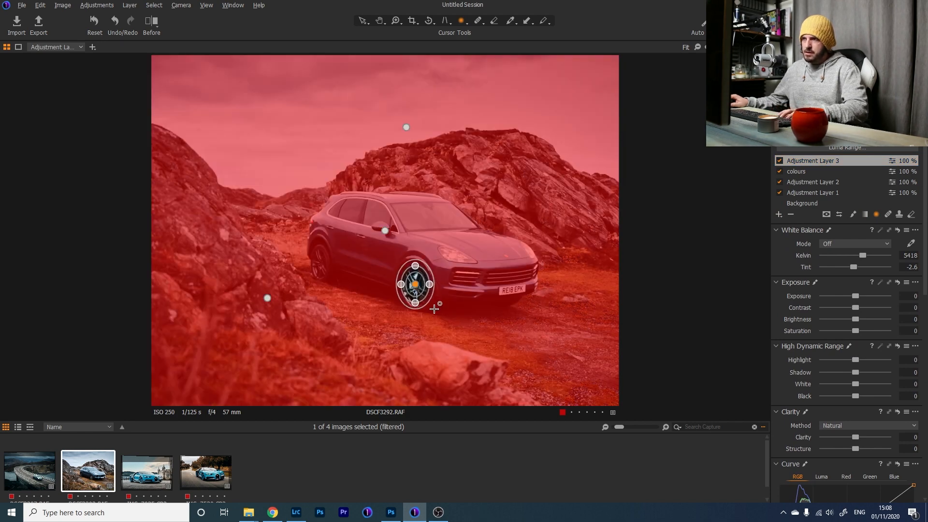
right_click(814, 161)
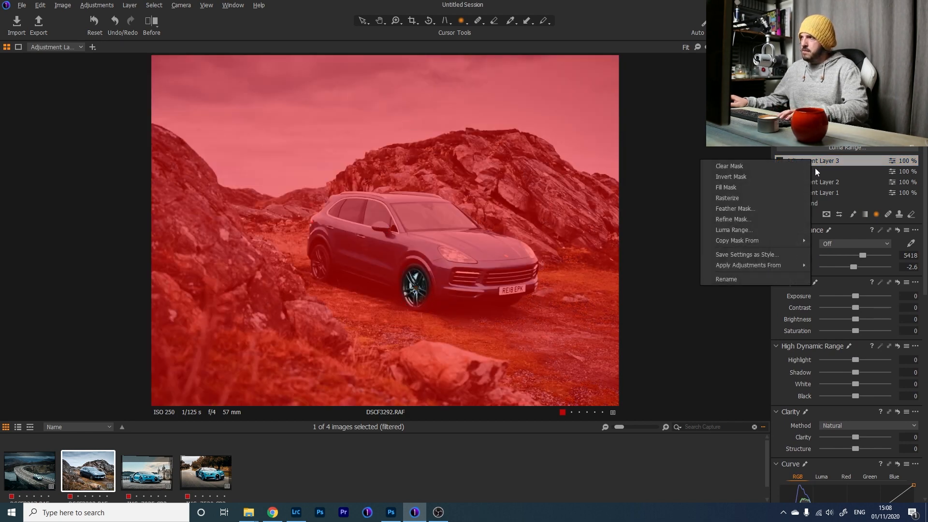
left_click(761, 178)
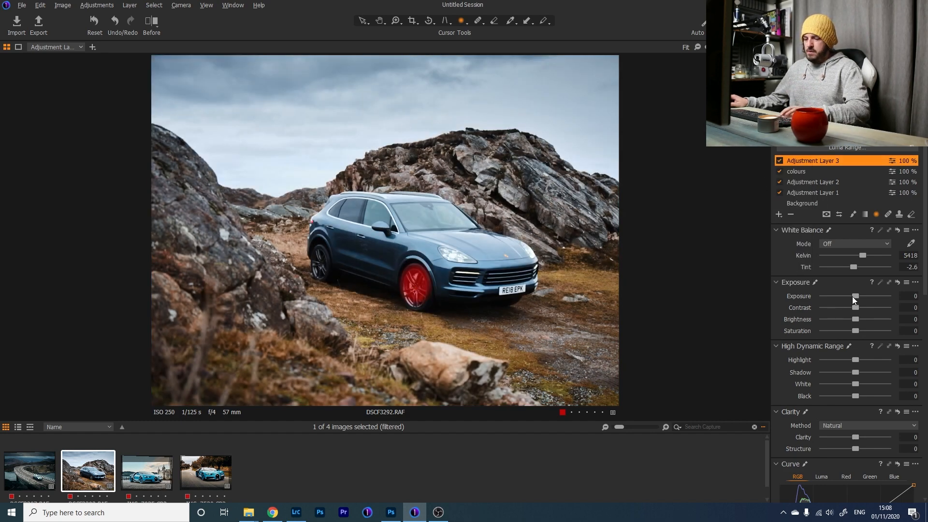
mouse_move(854, 295)
left_mouse_down()
mouse_move(877, 305)
mouse_move(866, 309)
left_mouse_up()
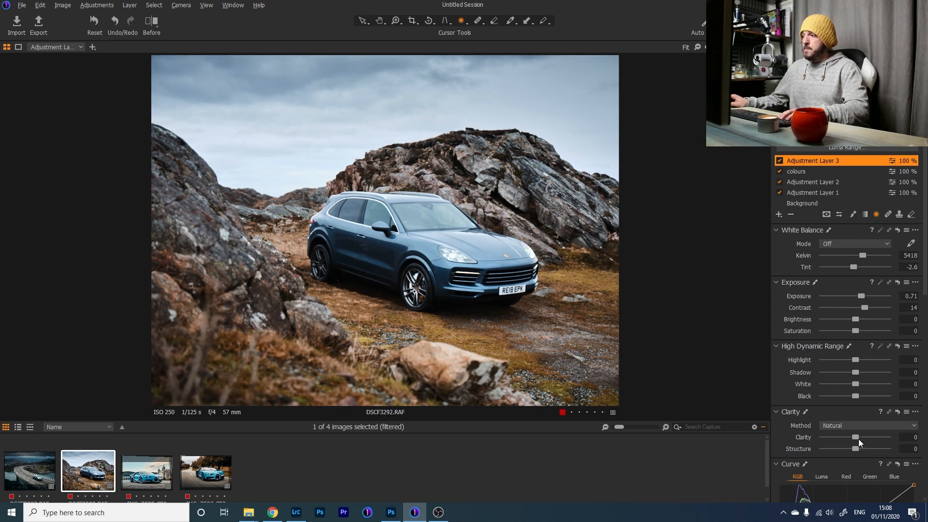
left_click_drag(880, 443, 871, 445)
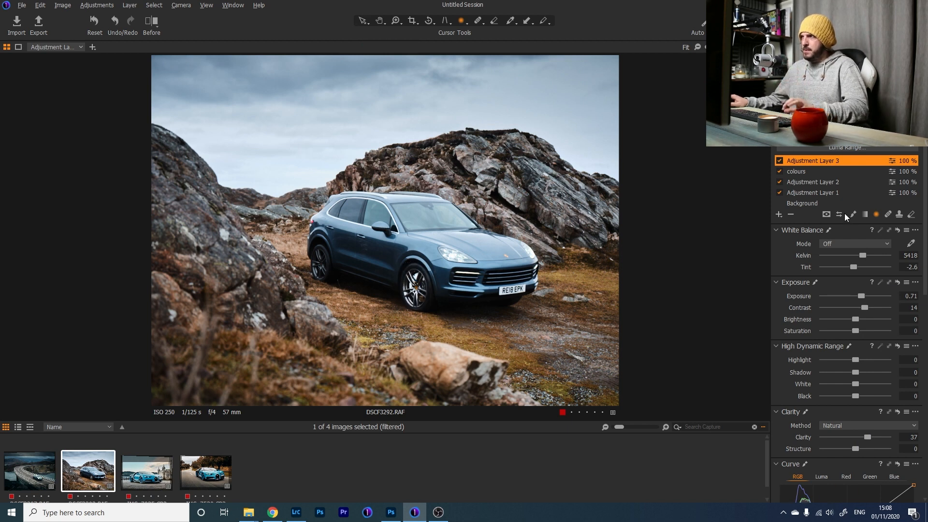
Step: Rename the front wheel's adjustment layer as wheel 1
double_click(810, 160)
type("wheel 1")
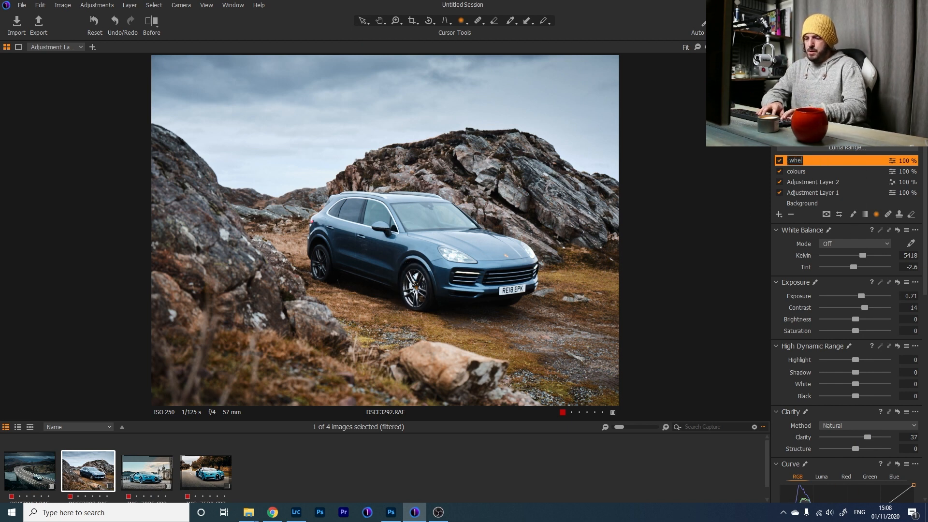
key("Return")
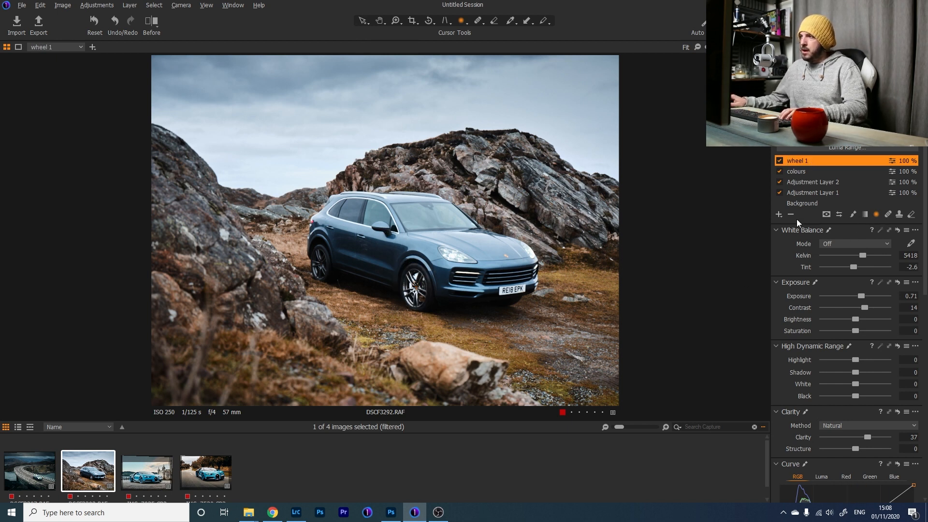
Step: Add an adjustment layer with an inverted radial mask on the rear wheel, with exposure 1.01, contrast 7 and clarity 19
left_click(779, 214)
left_click_drag(319, 264, 329, 285)
right_click(810, 158)
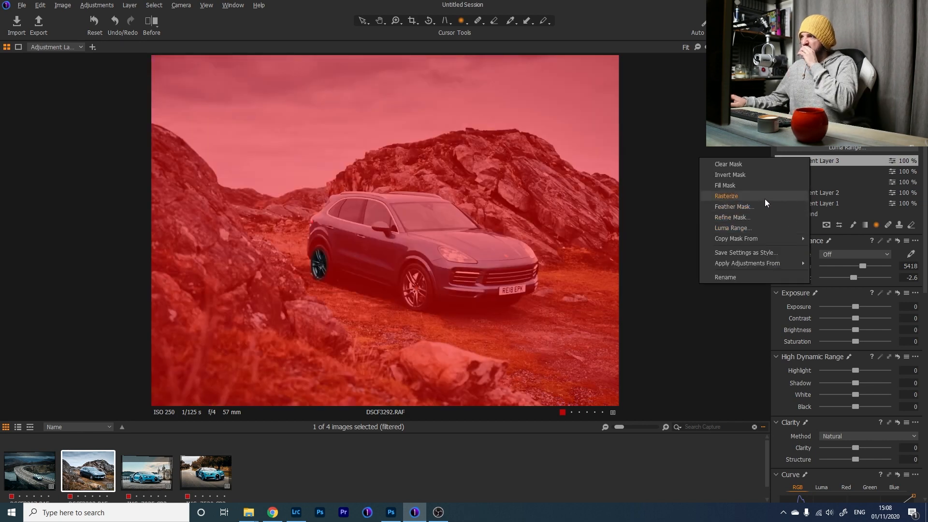
left_click(775, 175)
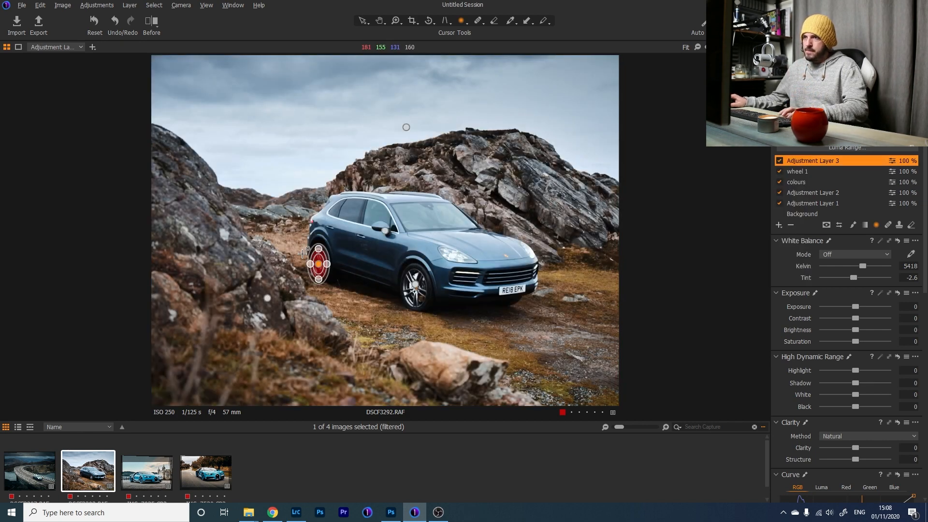
left_click_drag(318, 266, 318, 264)
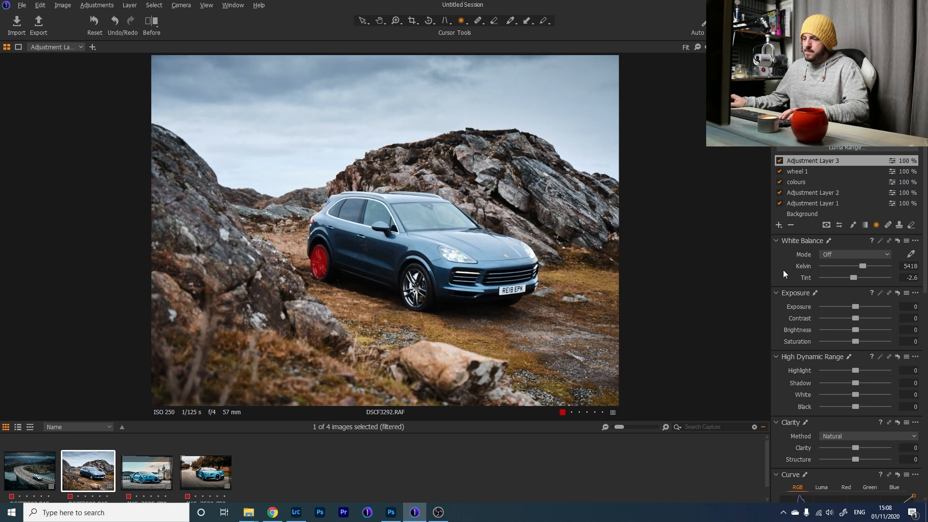
left_click_drag(857, 305, 865, 307)
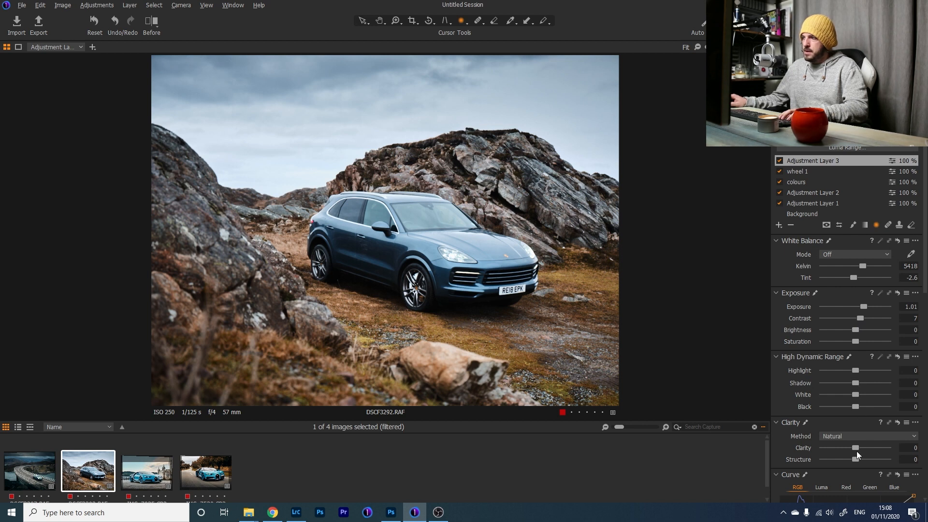
mouse_move(856, 451)
left_mouse_down()
mouse_move(876, 452)
mouse_move(863, 452)
left_mouse_up()
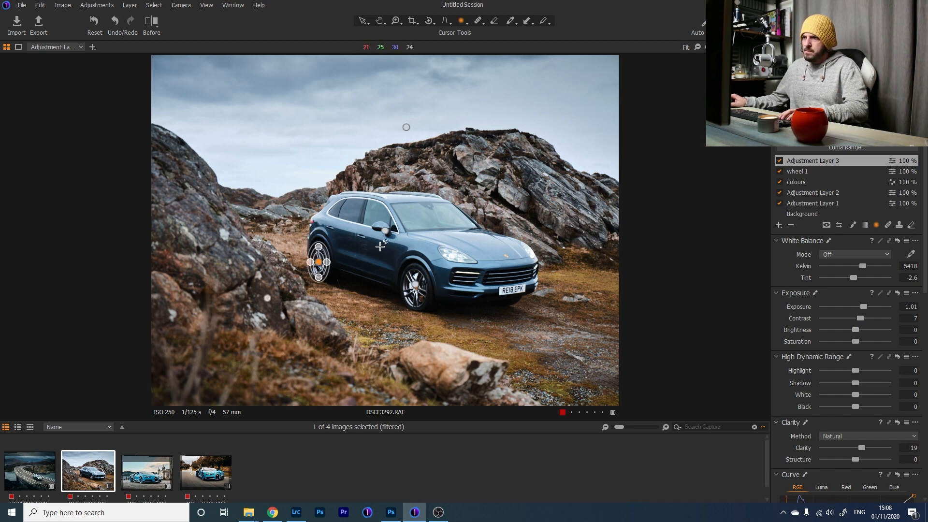
Step: Add a new adjustment layer named car
left_click(779, 224)
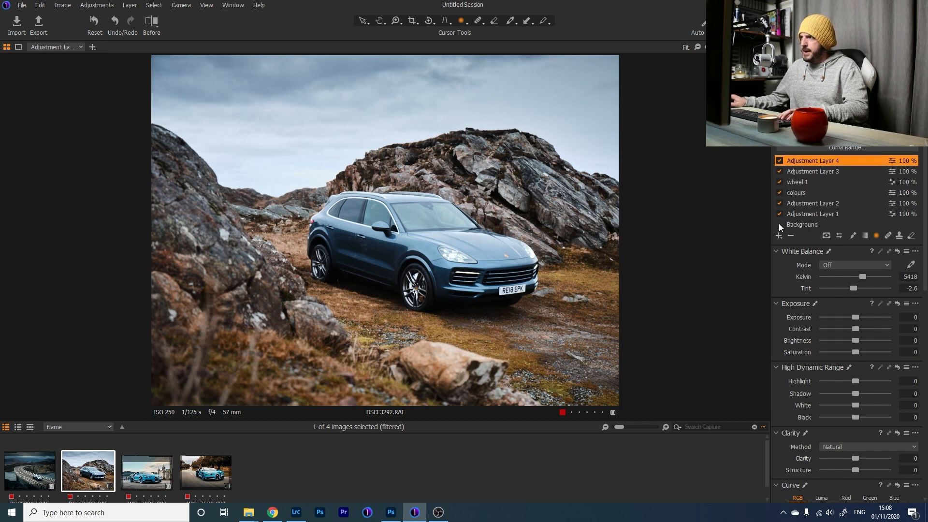
double_click(817, 160)
type("car")
key("Return")
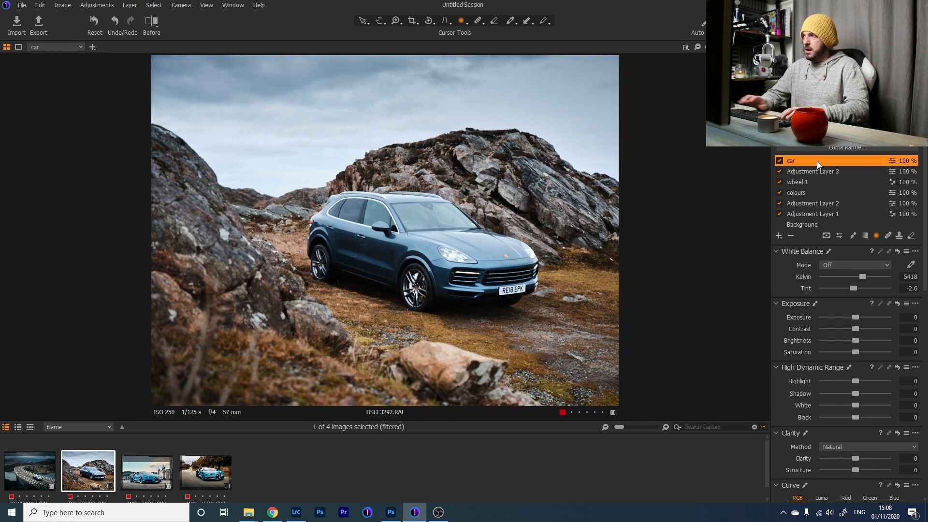
Step: Rename the rear wheel's adjustment layer as wheel 2
double_click(834, 170)
type("whe")
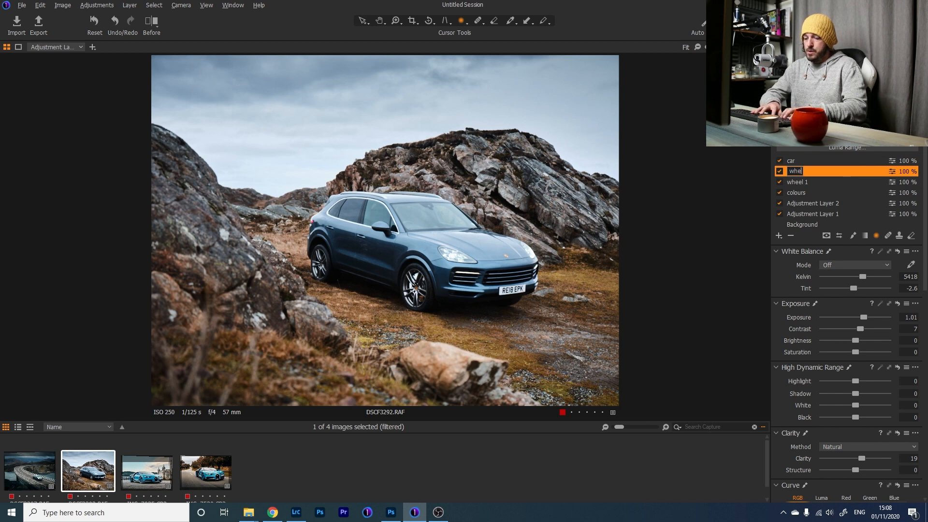
type("el 2")
key("Return")
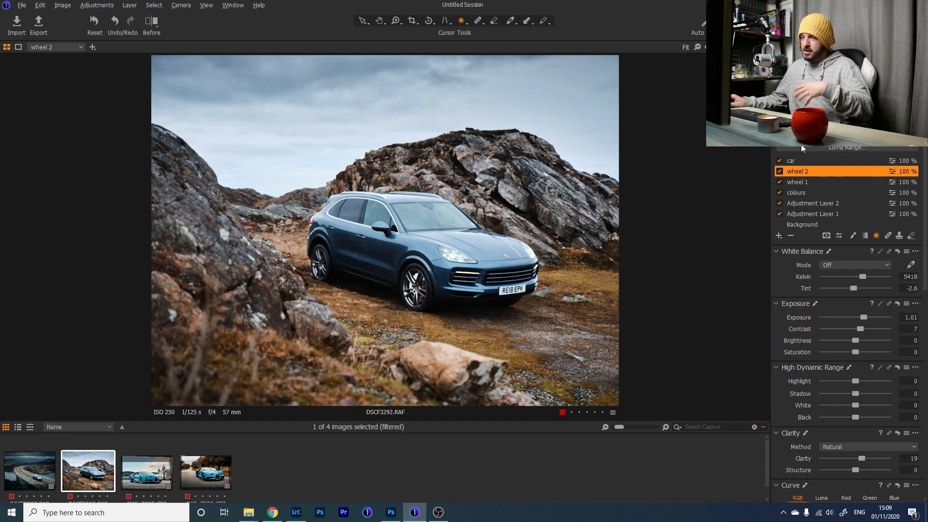
Step: Brush a mask over the car's bodywork on the car layer, with clarity 41, contrast 4, shadow 9 and white 34
left_click(853, 235)
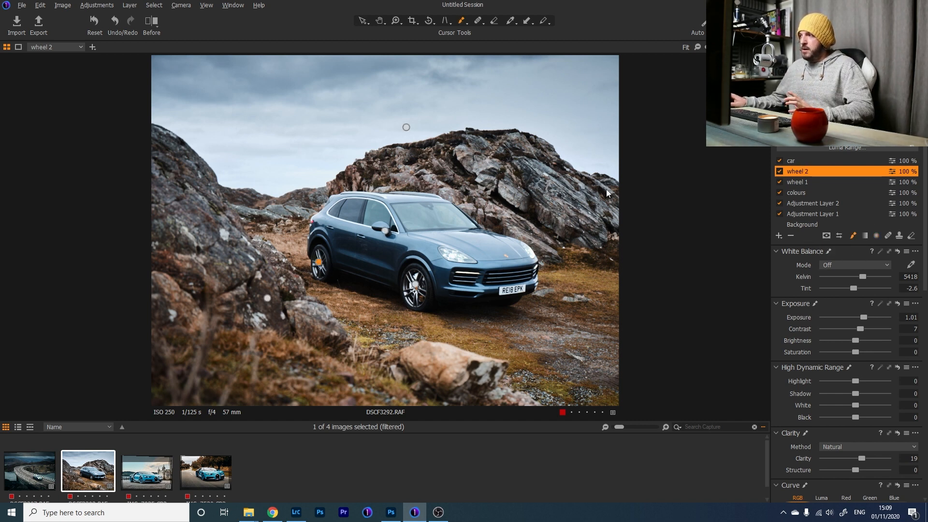
scroll(387, 243, "up", 1)
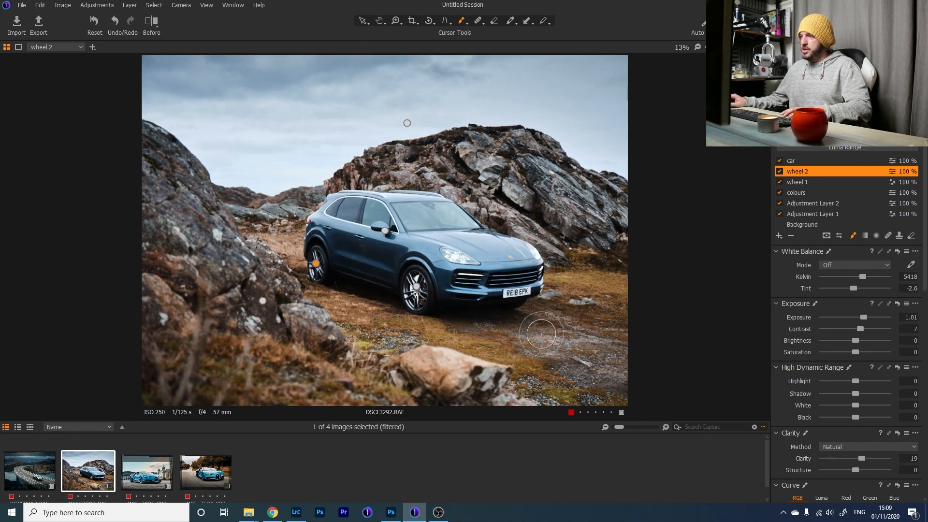
scroll(443, 267, "up", 1)
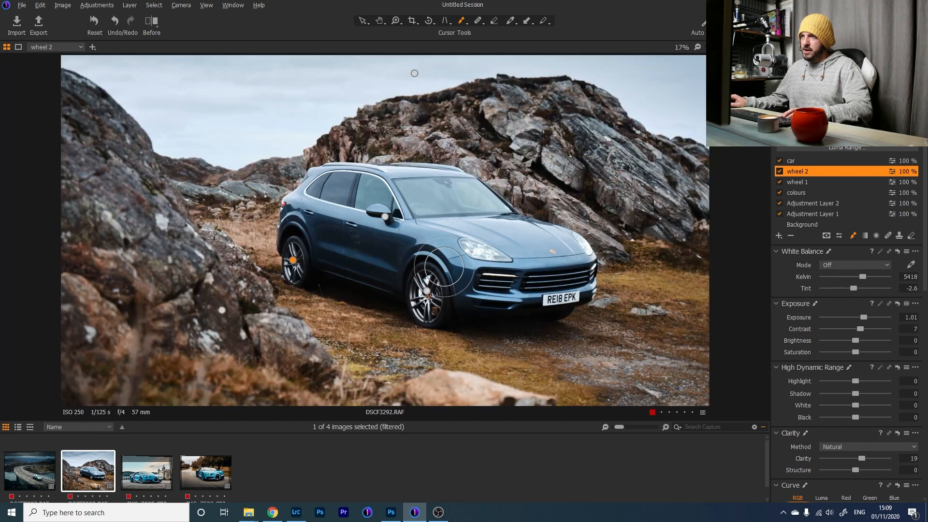
left_click(791, 161)
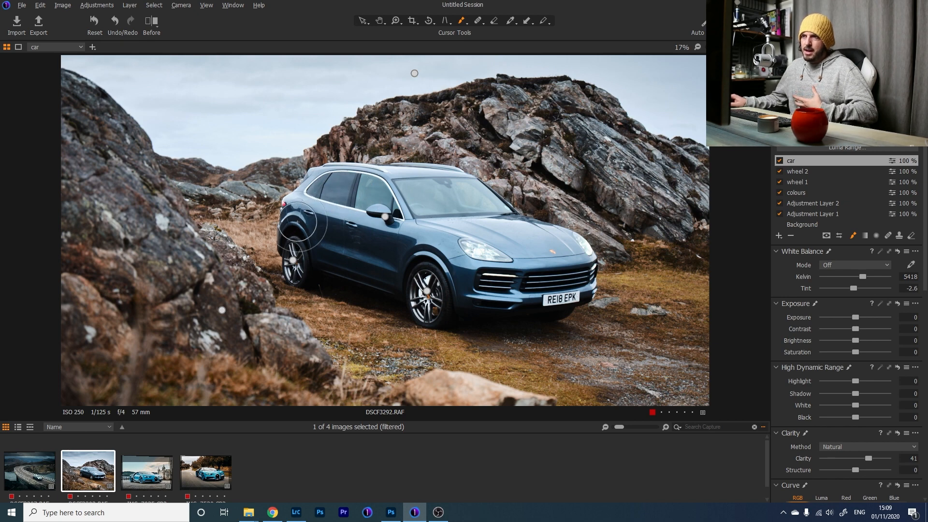
key("m")
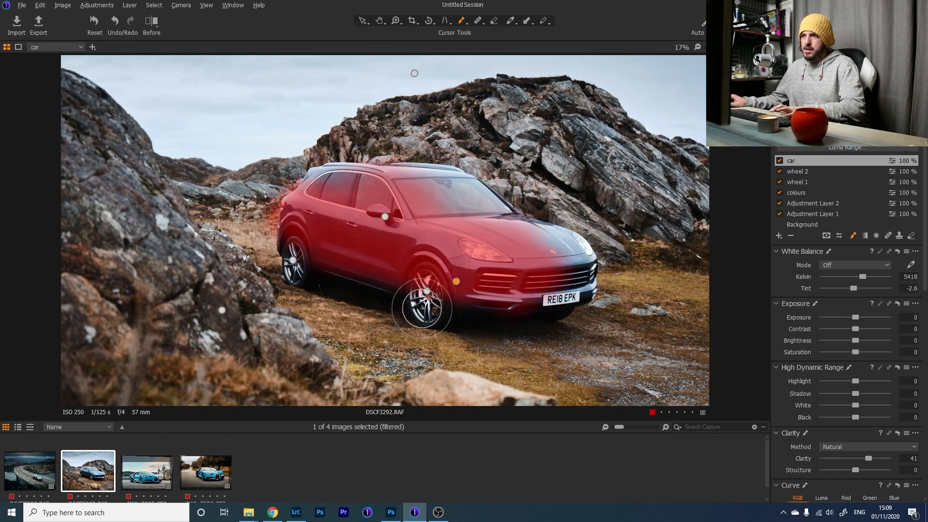
mouse_move(548, 267)
left_mouse_down()
mouse_move(577, 258)
mouse_move(517, 251)
left_mouse_up()
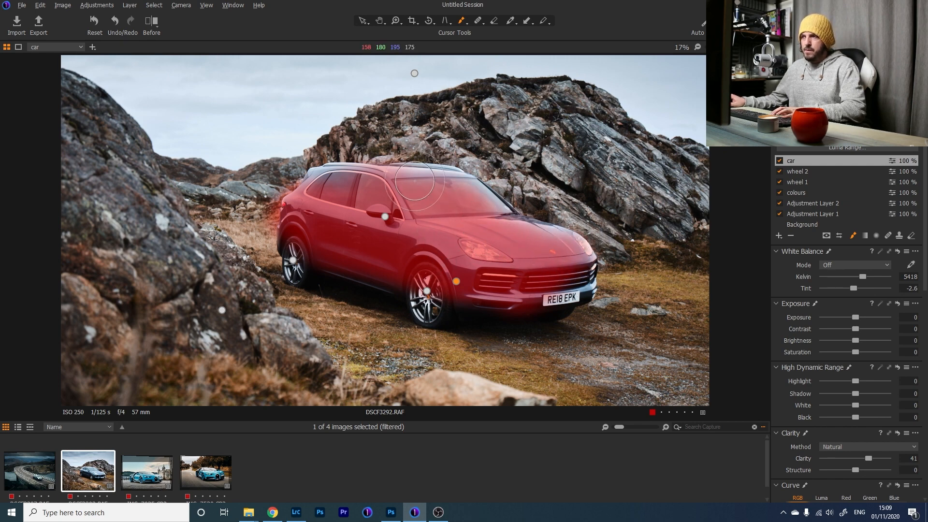
right_click(419, 245)
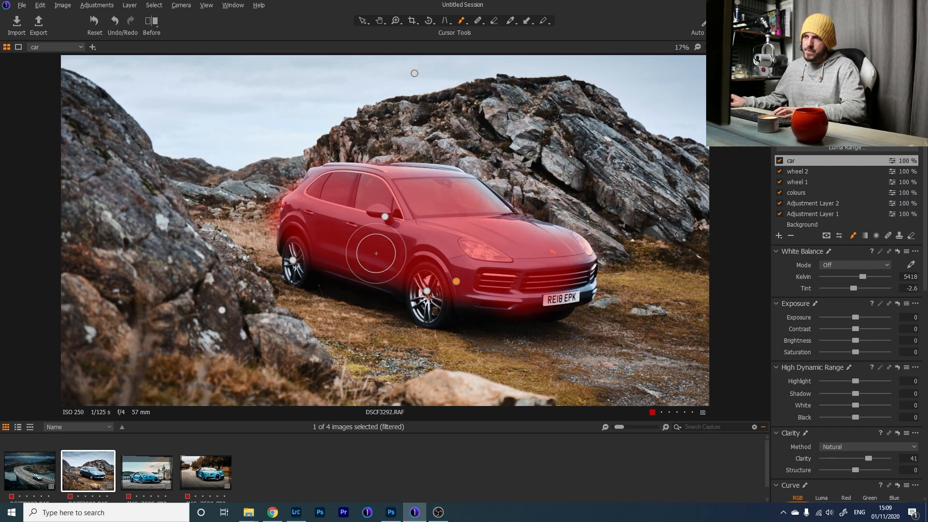
key("m")
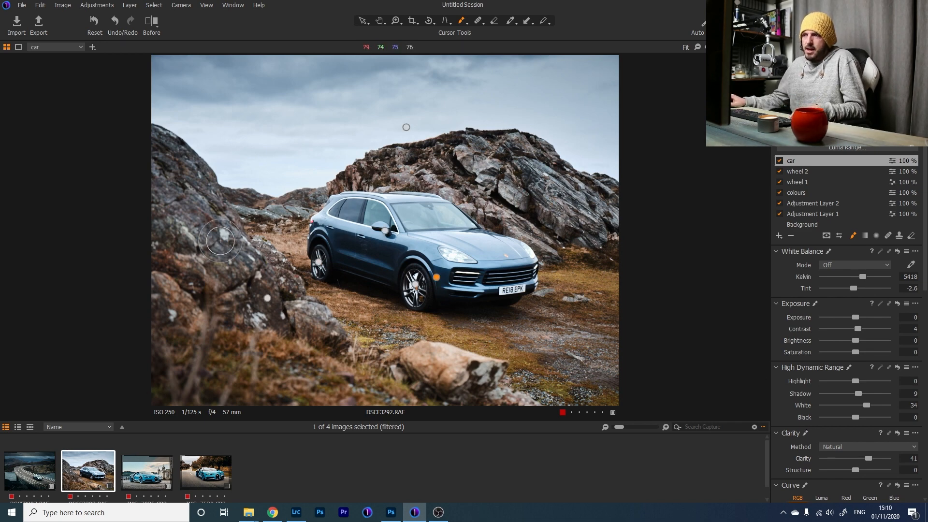
Step: Examine the car's doors, wheels, headlights and grille up close
scroll(385, 230, "up", 3)
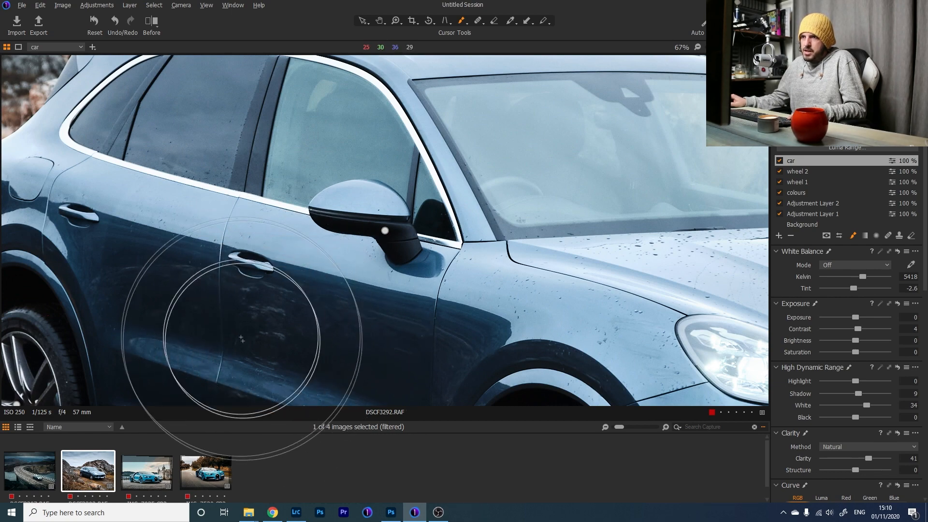
key("space")
right_click(399, 316)
left_click_drag(384, 335, 541, 123)
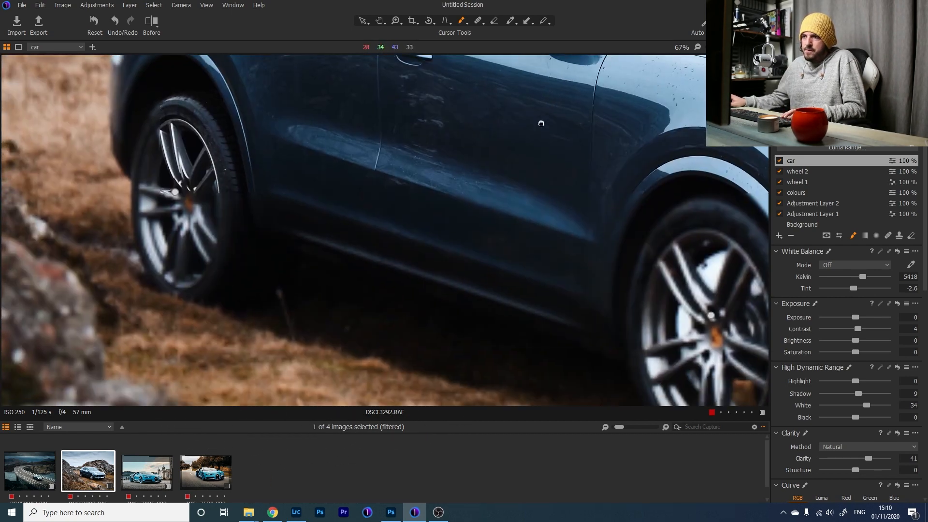
left_click_drag(625, 195, 280, 140)
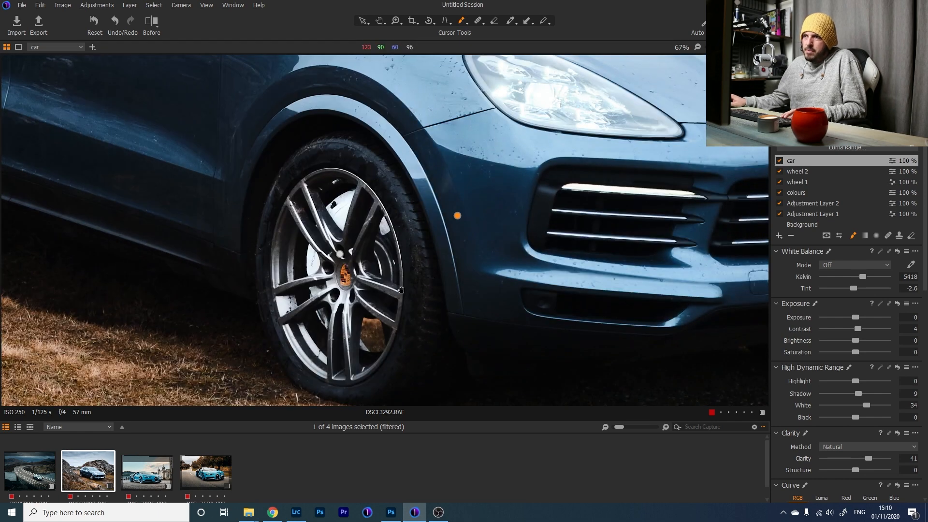
left_click_drag(547, 103, 246, 174)
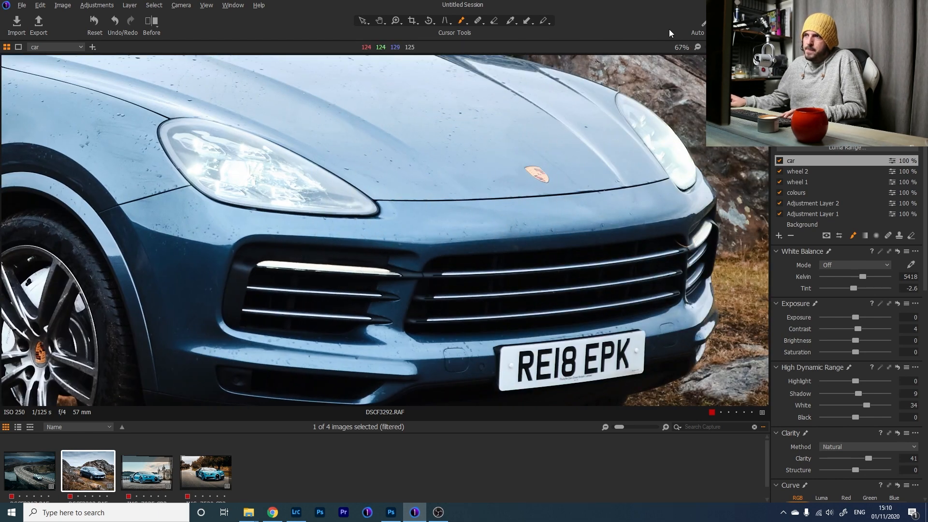
scroll(365, 247, "down", 5)
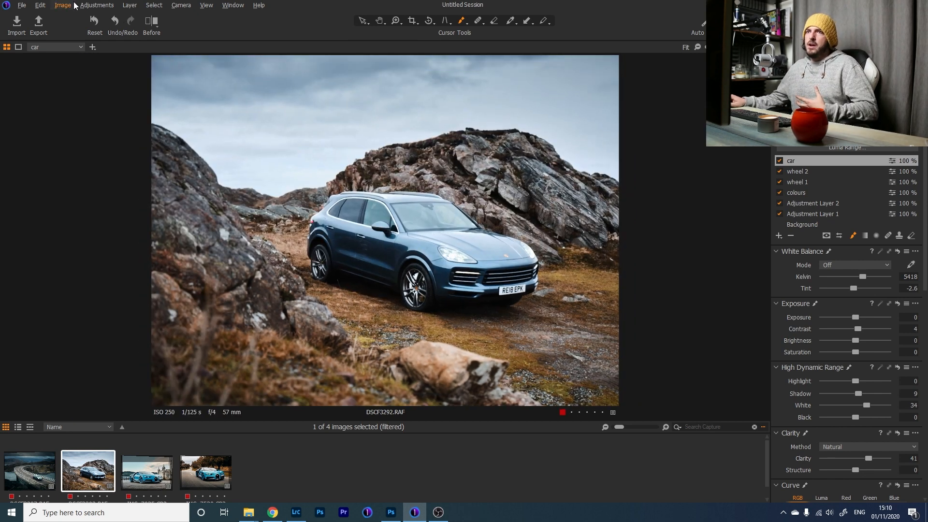
Step: Compare the original and edited versions of the photo with the before/after split view
left_click(161, 25)
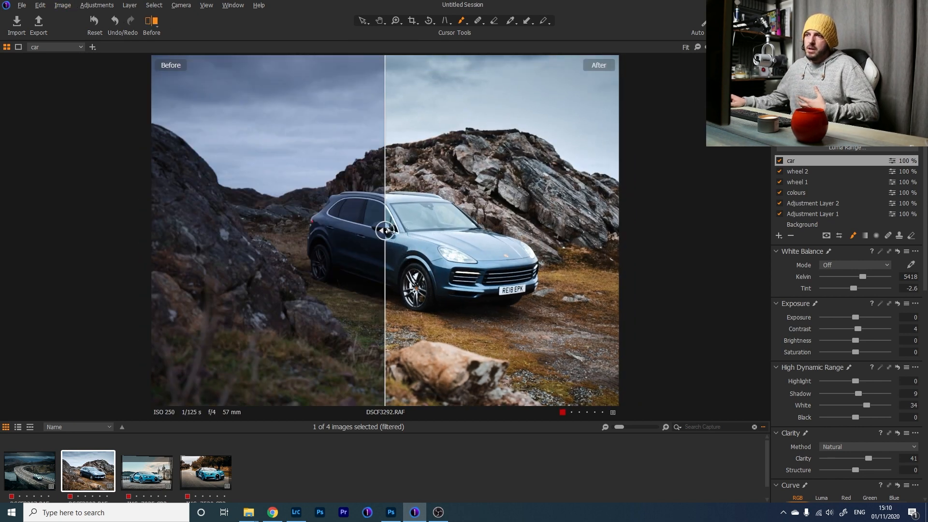
left_click_drag(386, 227, 713, 262)
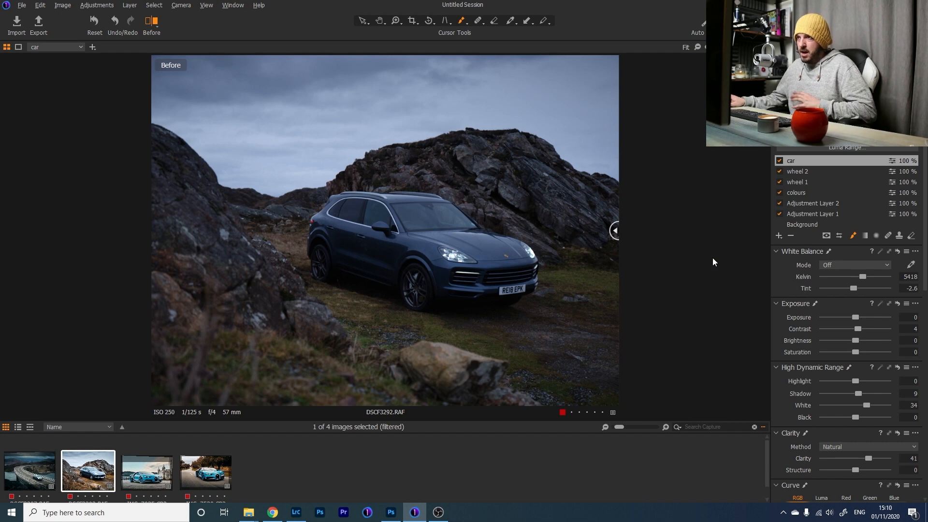
left_click_drag(712, 259, 83, 315)
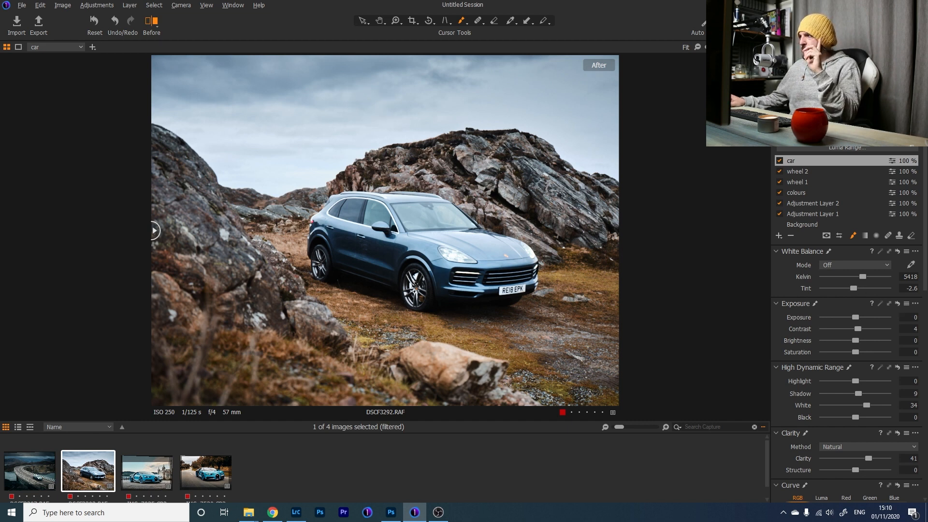
Step: Add a new adjustment layer and brush a closed mask outline around the whole SUV with a smaller brush
left_click(780, 235)
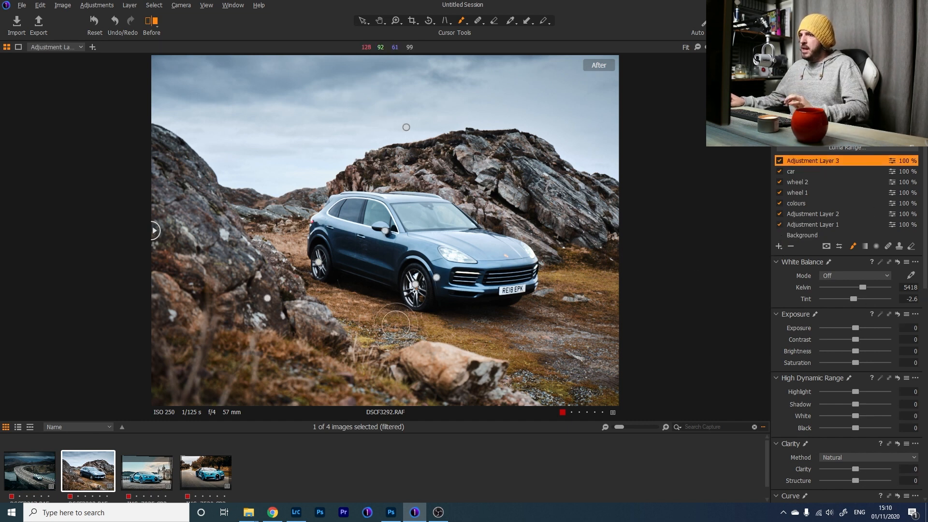
right_click(375, 265)
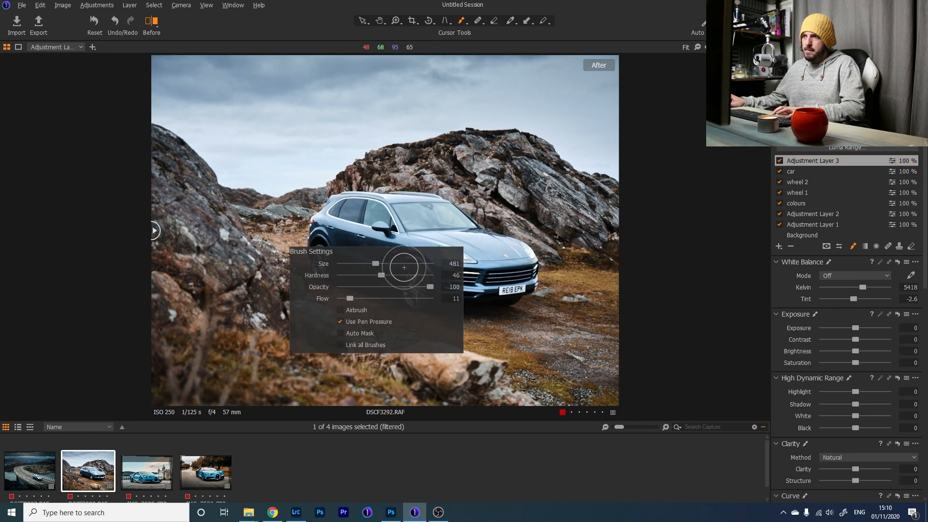
left_click_drag(373, 264, 363, 264)
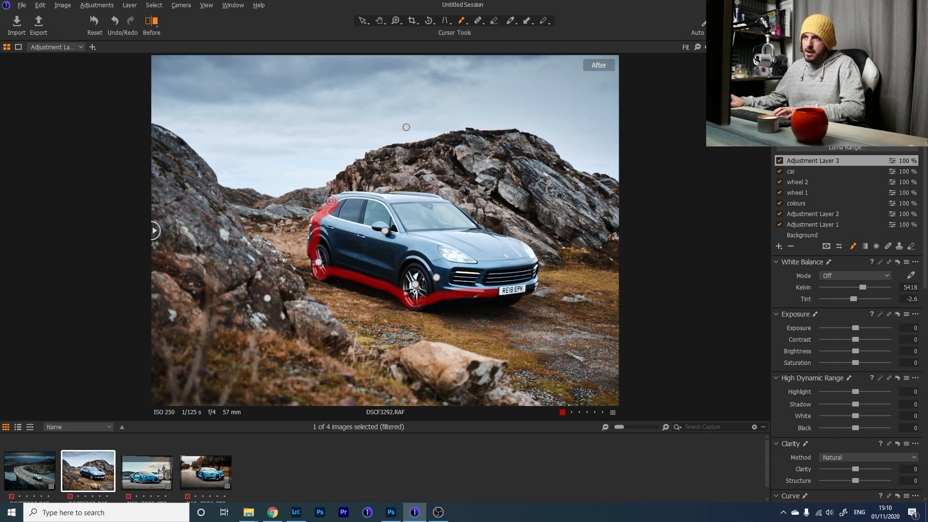
mouse_move(331, 200)
left_mouse_down()
mouse_move(471, 224)
mouse_move(537, 268)
left_mouse_up()
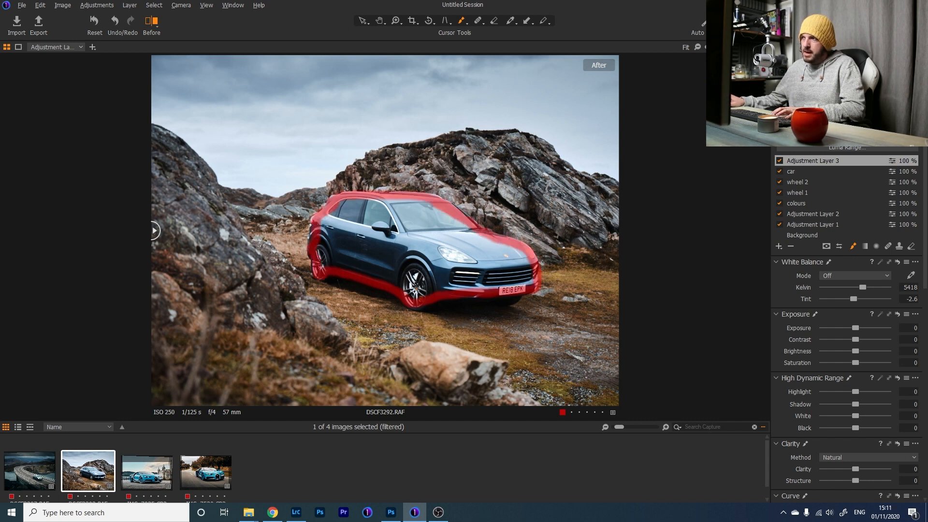
Step: Fill the outlined car mask on the new layer and invert it to cover everything except the SUV
right_click(806, 160)
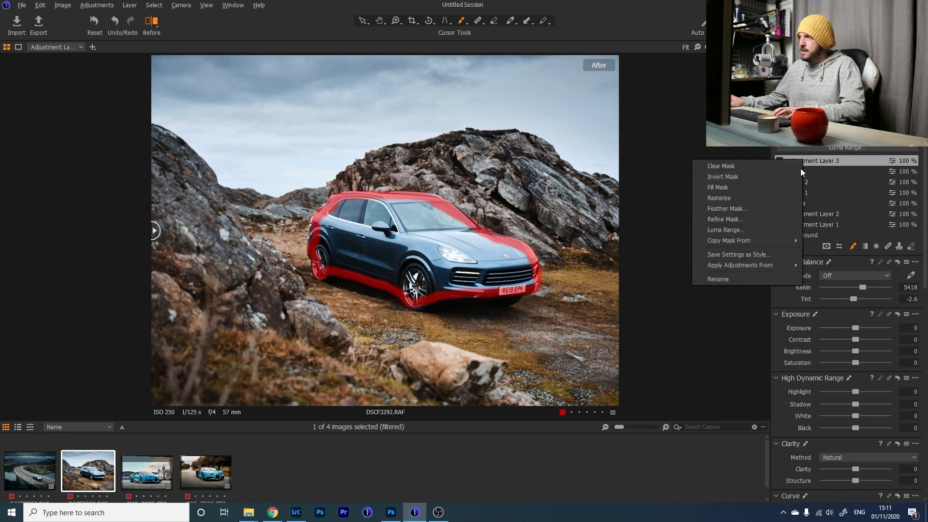
left_click(739, 192)
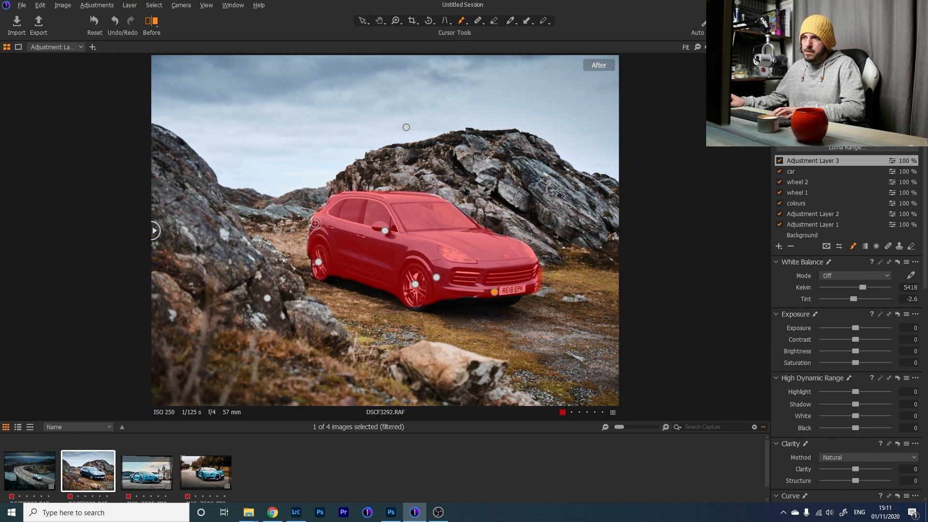
right_click(816, 161)
left_click(777, 180)
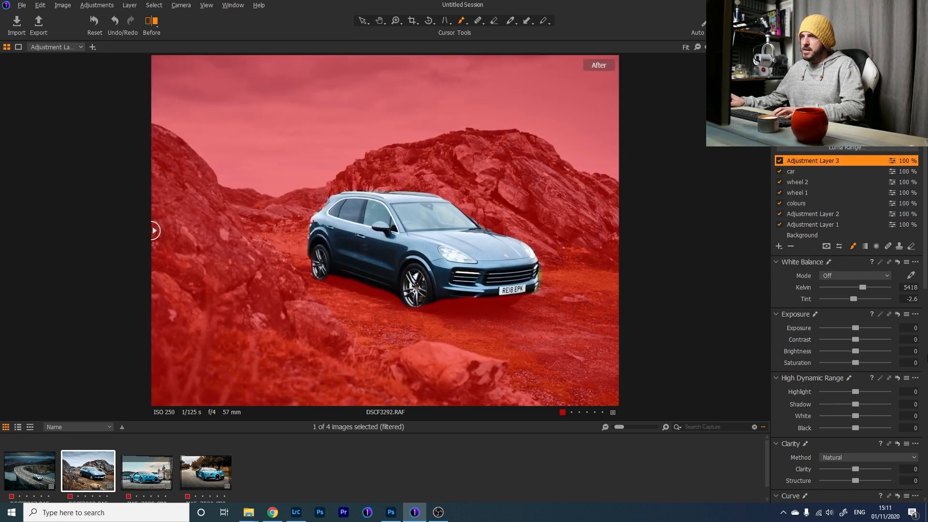
Step: Lower the saturation of the blue tones to -35 on the layer masking the SUV's surroundings
scroll(884, 392, "down", 10)
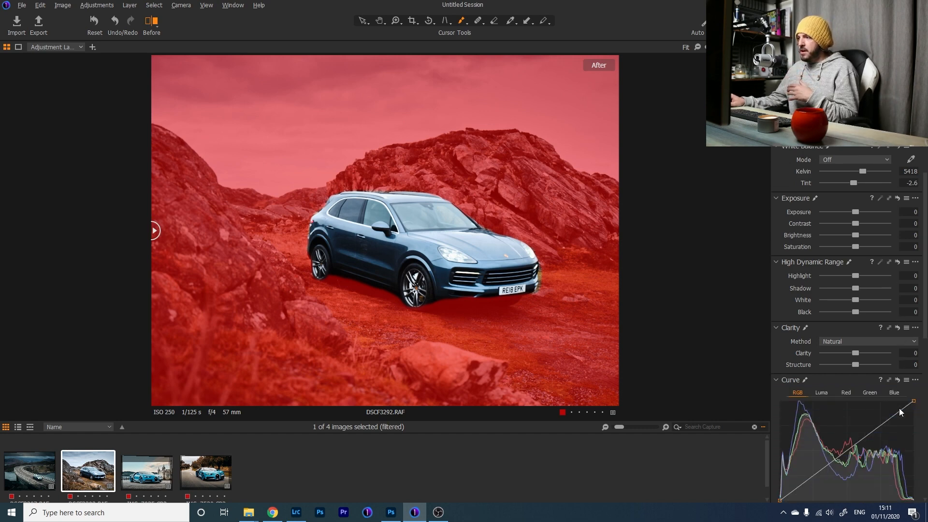
scroll(898, 413, "down", 1)
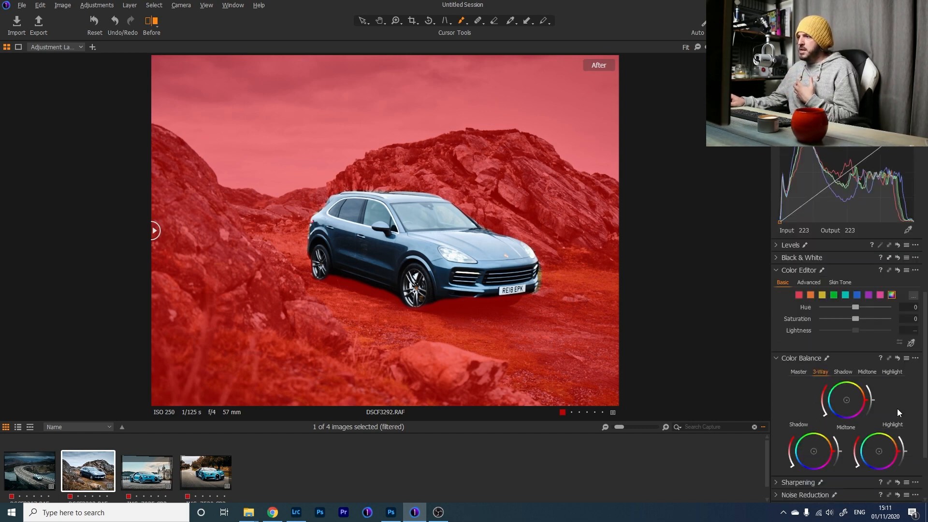
left_click(857, 295)
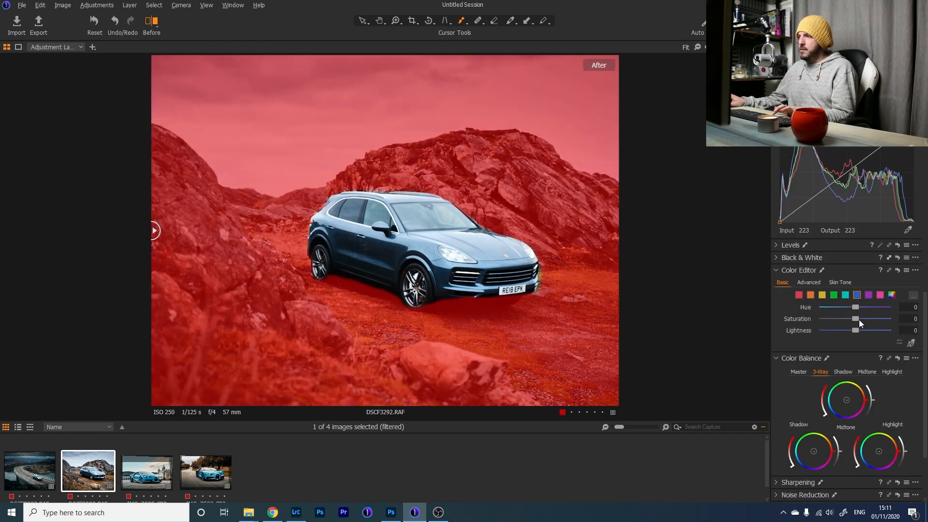
left_click_drag(857, 319, 837, 323)
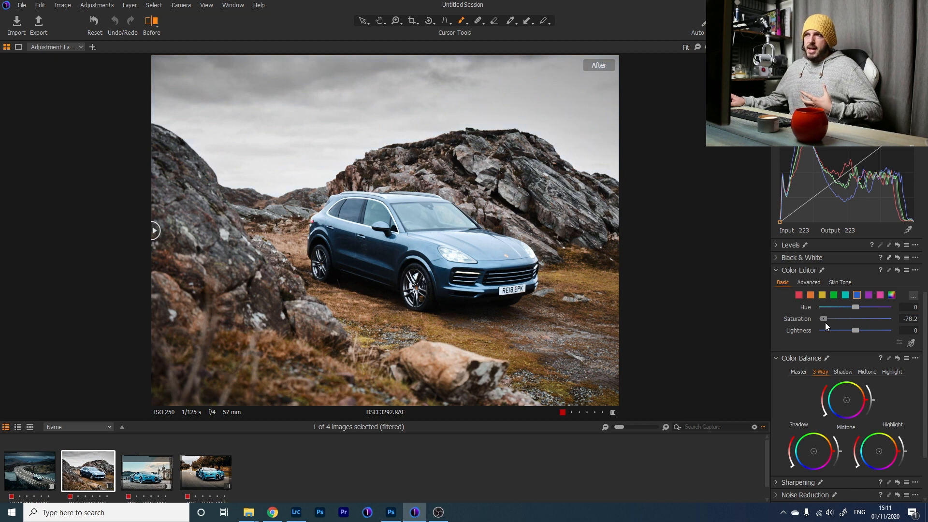
left_click_drag(825, 323, 847, 331)
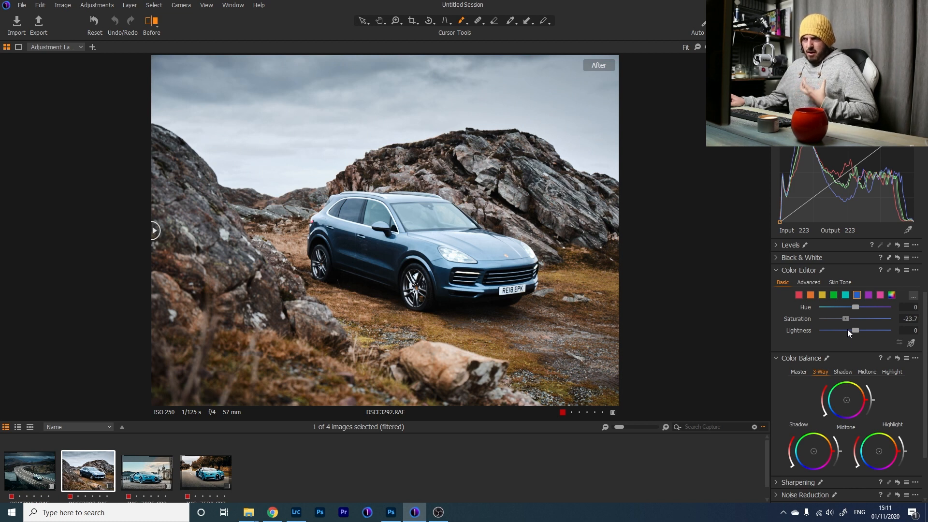
left_click_drag(848, 329, 856, 331)
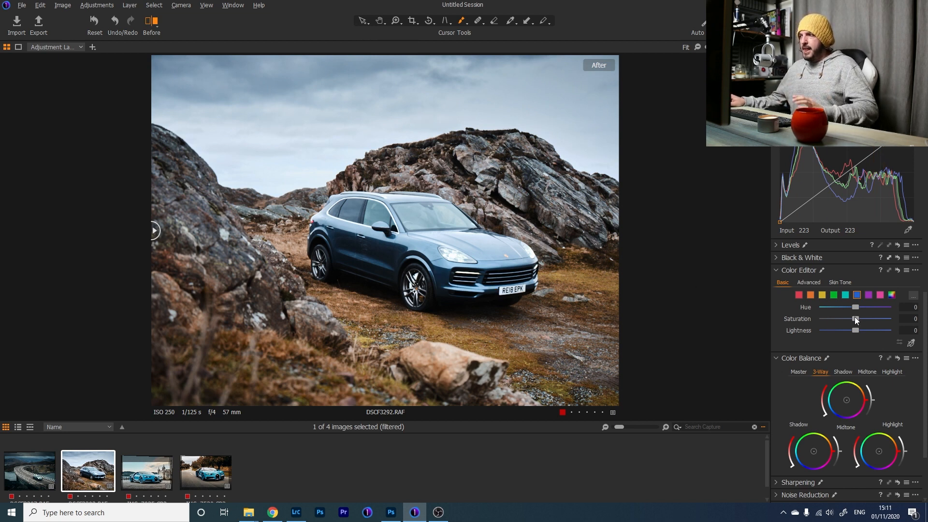
left_click_drag(855, 319, 814, 329)
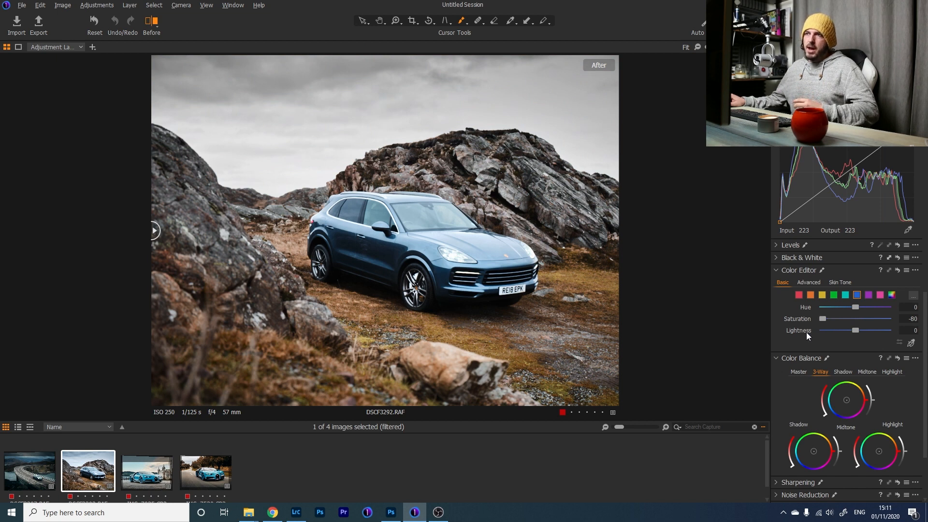
left_click_drag(825, 318, 842, 319)
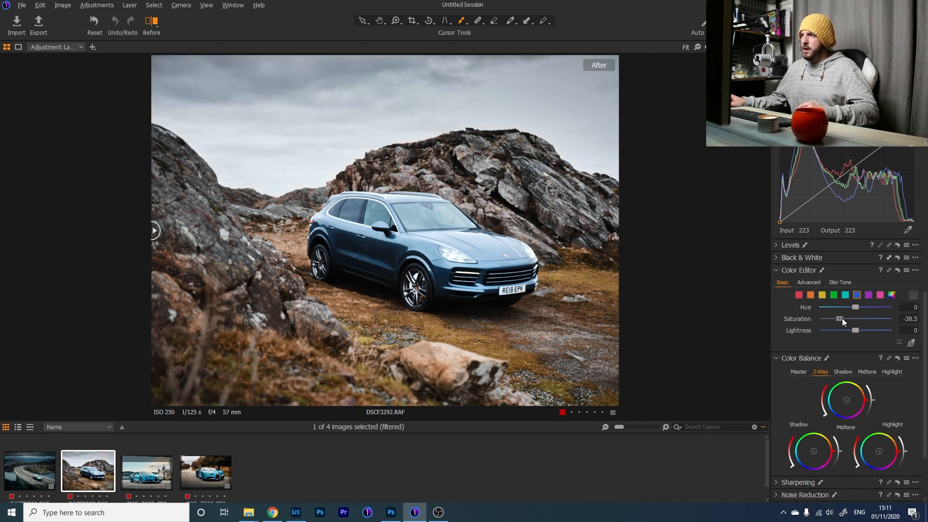
left_click_drag(843, 319, 844, 320)
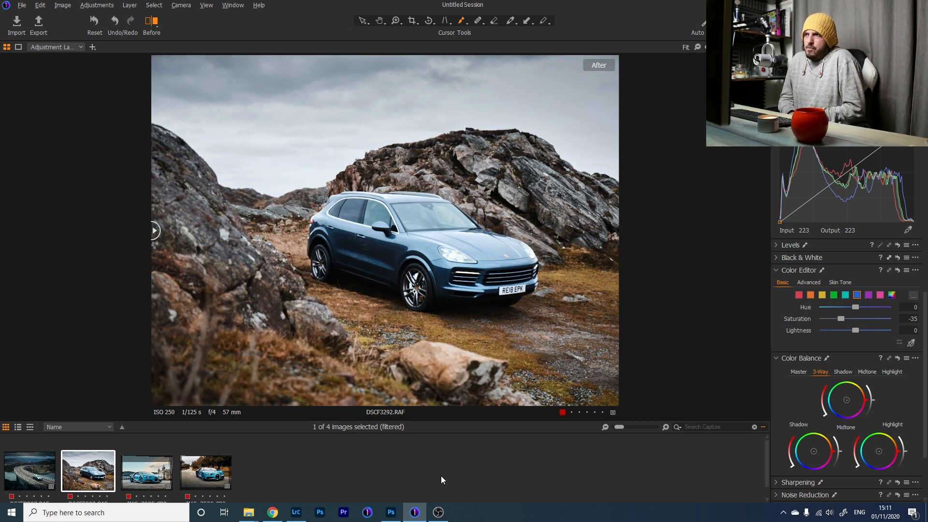
Step: Compare the SUV and bridge photos with their originals in the before/after split view, and review the other edited car photos
left_click(149, 22)
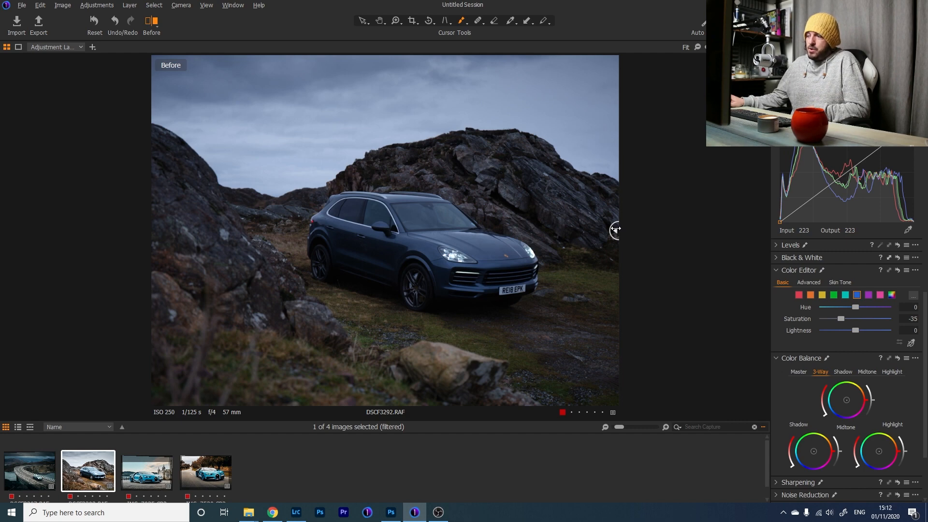
left_click_drag(615, 230, 2, 292)
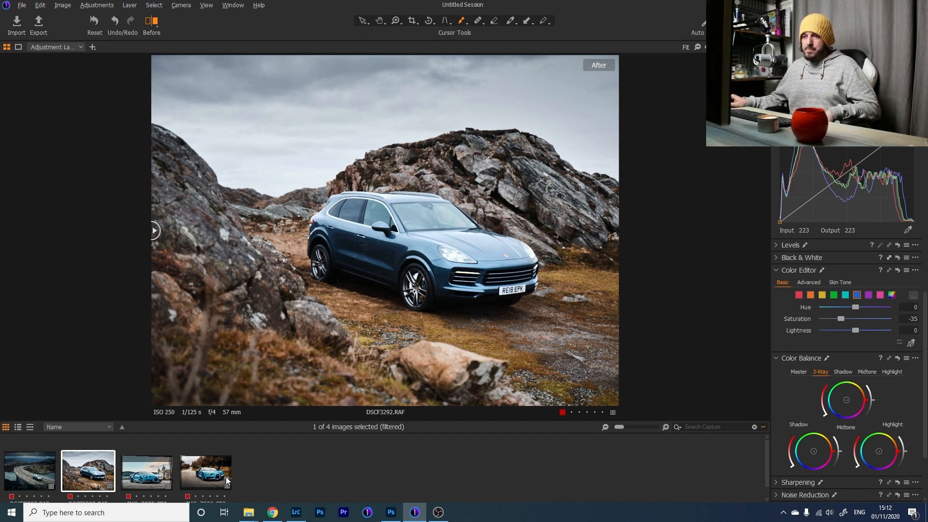
left_click(196, 479)
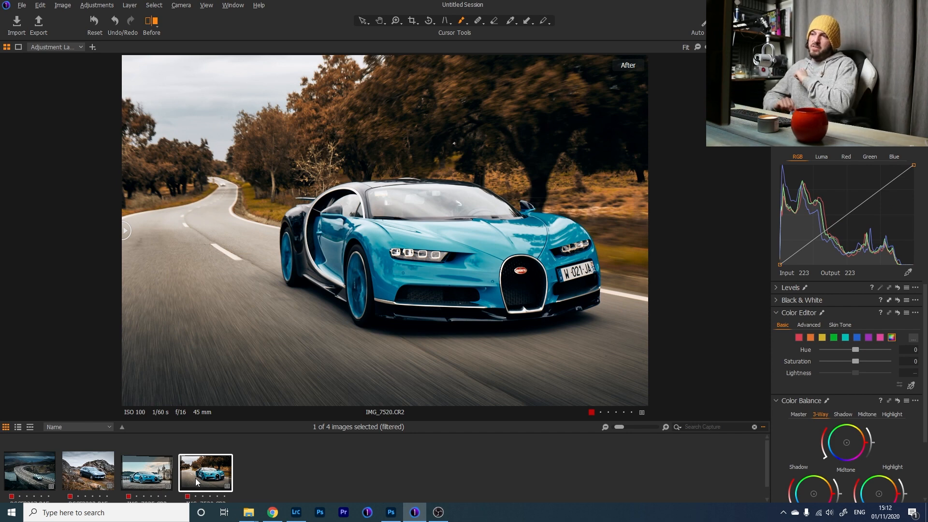
left_click(151, 477)
key("Left")
key("Left")
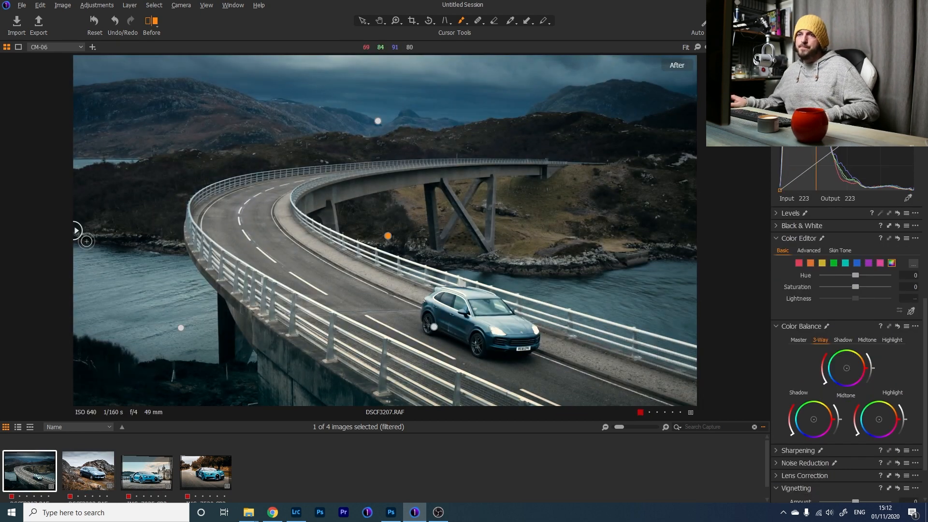
left_click_drag(79, 231, 1, 302)
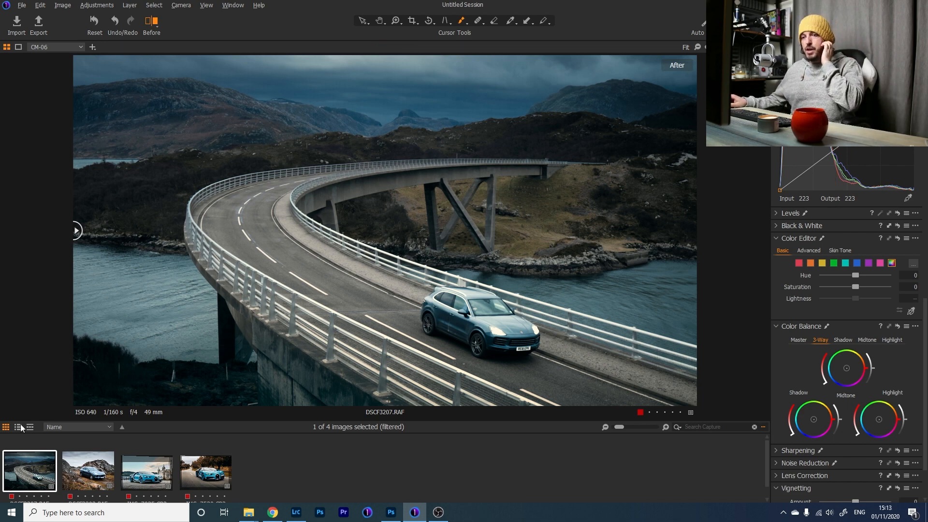
left_click(98, 474)
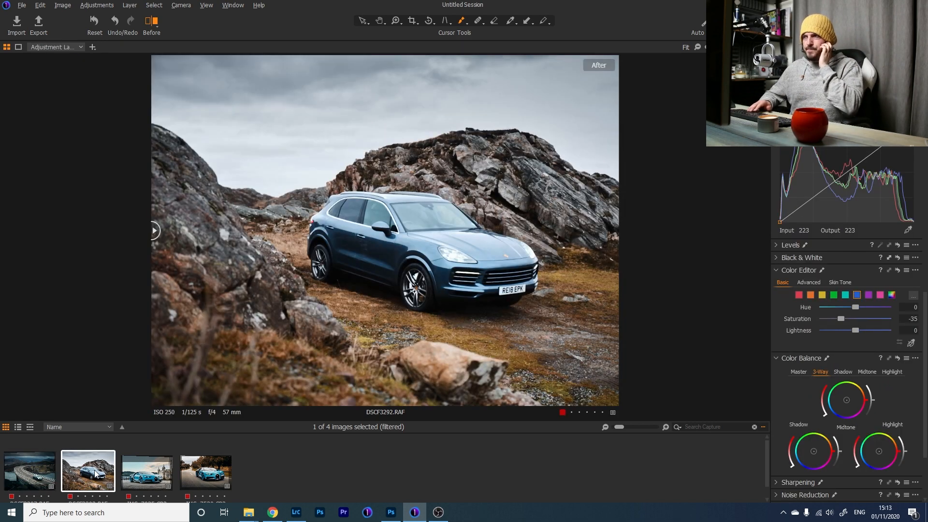